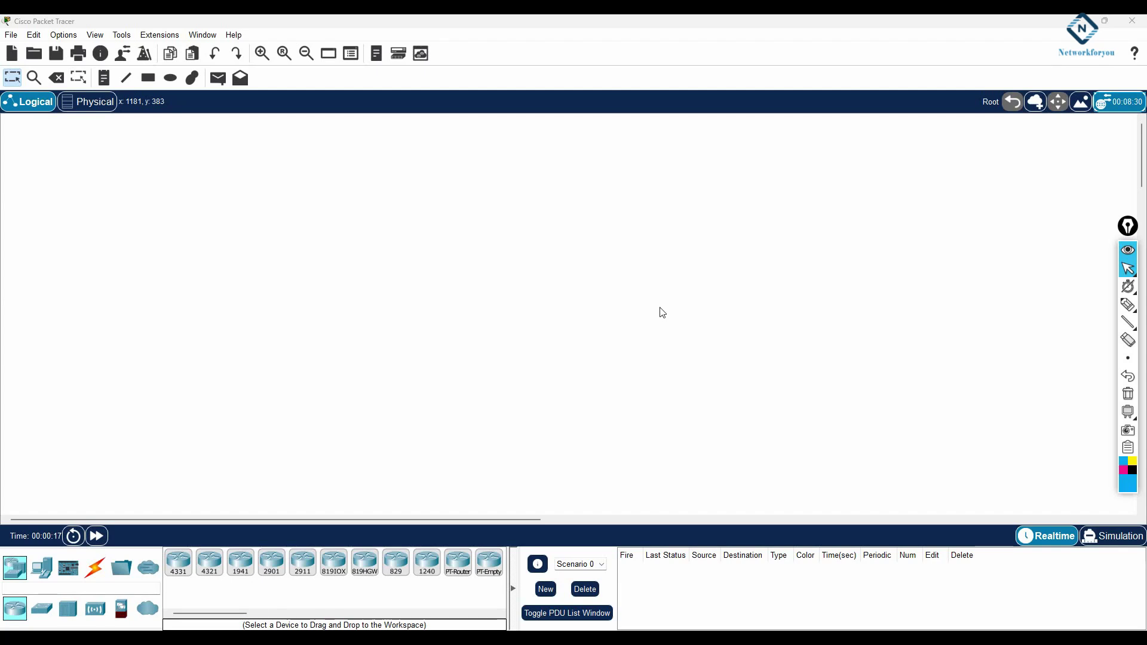
- Place two 2960-24TT switches below two 3560-24PS multilayer switches and line them up
left_click(37, 612)
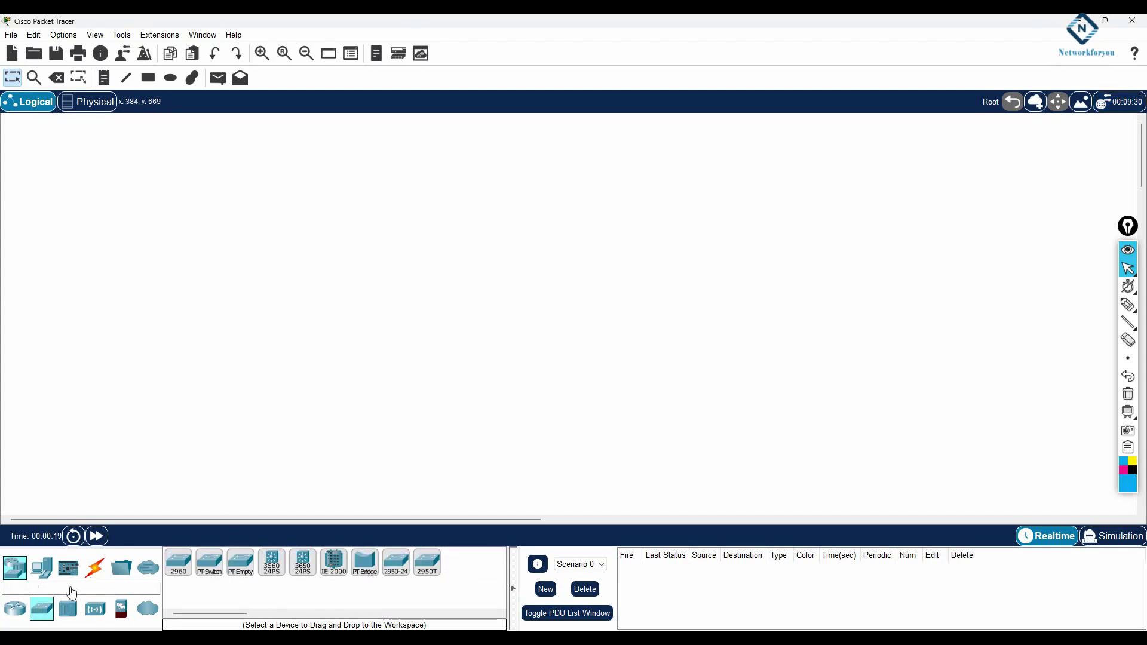
left_click_drag(178, 563, 167, 357)
left_click_drag(178, 563, 270, 366)
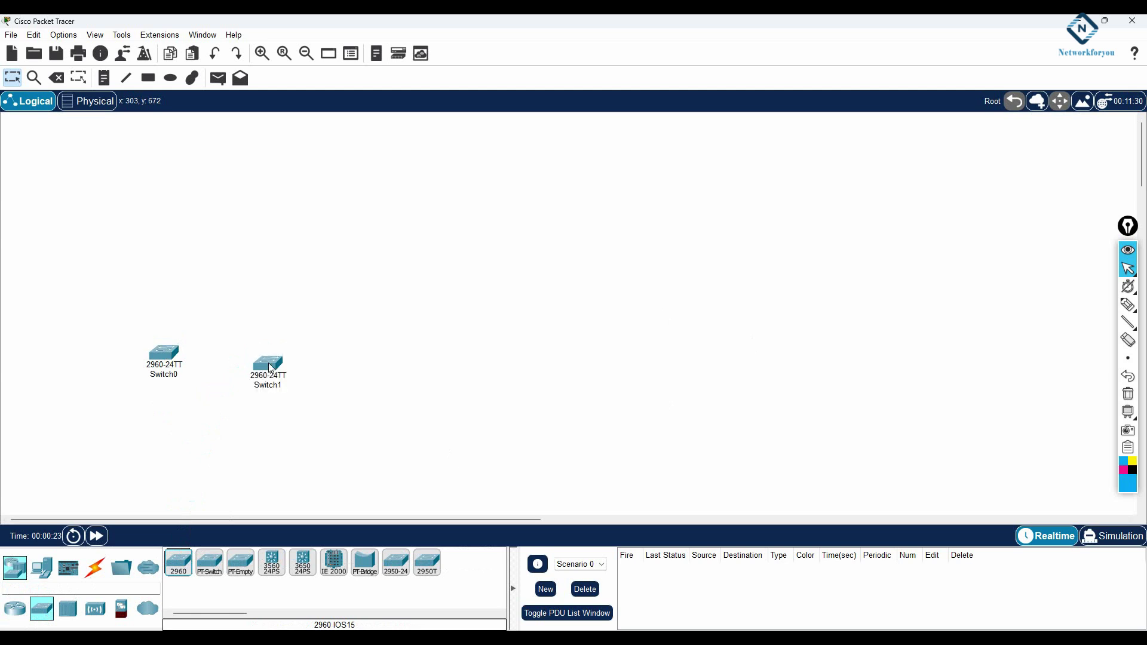
left_click_drag(271, 565, 267, 266)
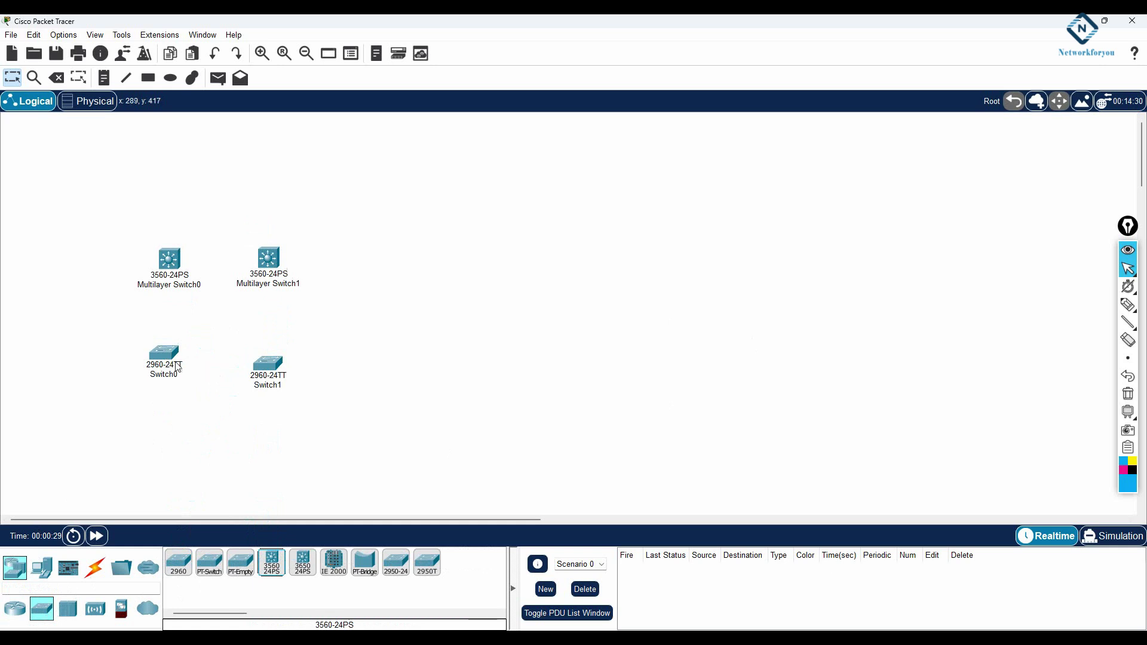
left_click_drag(165, 354, 148, 364)
mouse_move(266, 363)
left_mouse_down()
mouse_move(250, 365)
mouse_move(269, 362)
left_mouse_up()
left_click(96, 569)
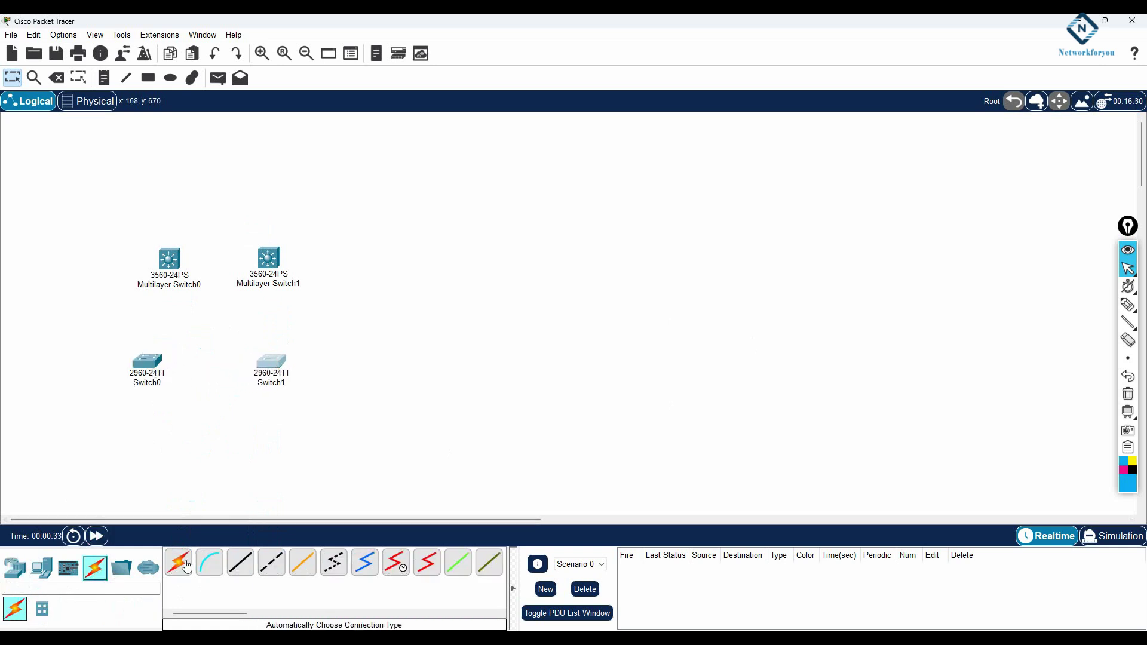
- Auto-cable Switch0 and Switch1 each twice to their multilayer switch on Fa0/1 and Fa0/2
left_click(186, 566)
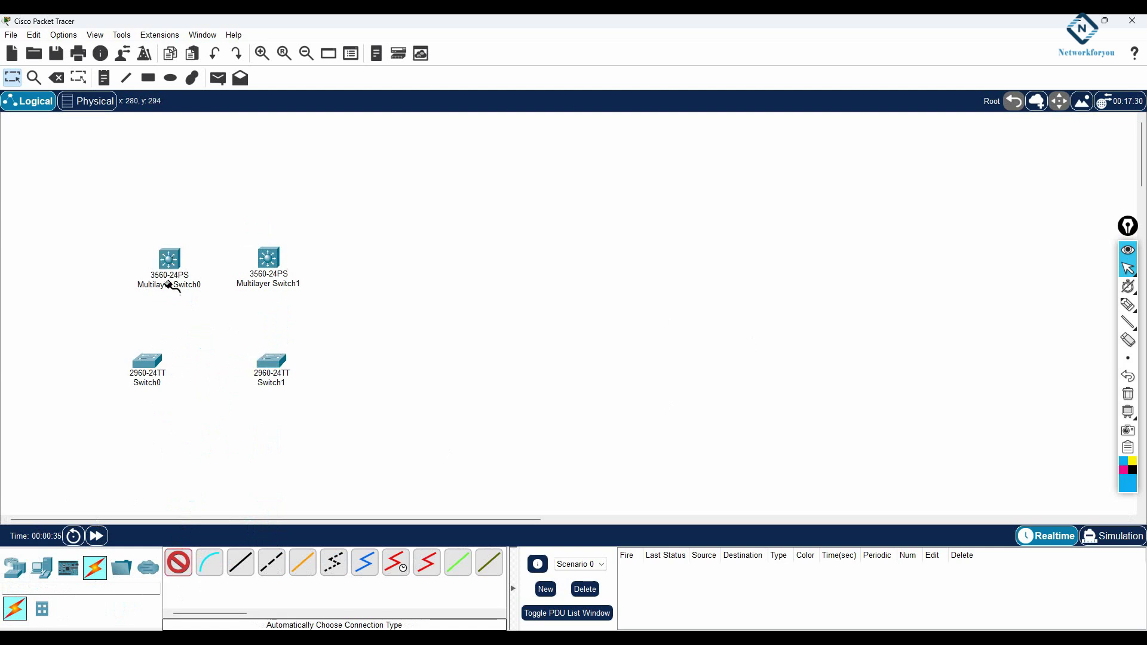
left_click(151, 360)
left_click(169, 260)
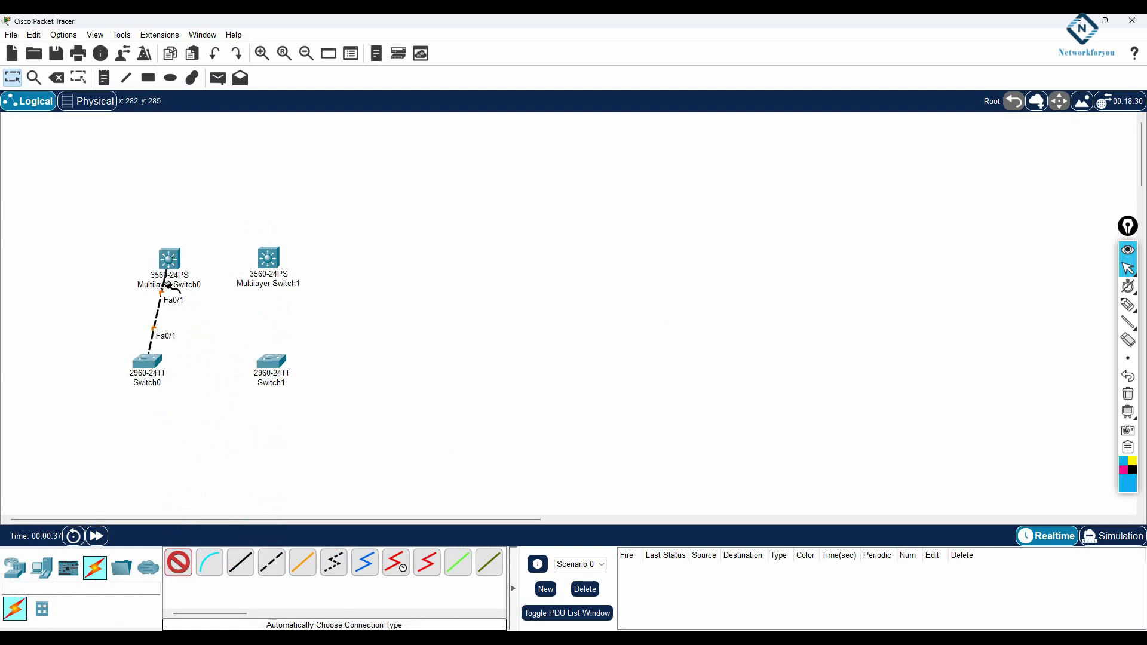
left_click(172, 276)
left_click(267, 363)
left_click(267, 258)
left_click(272, 361)
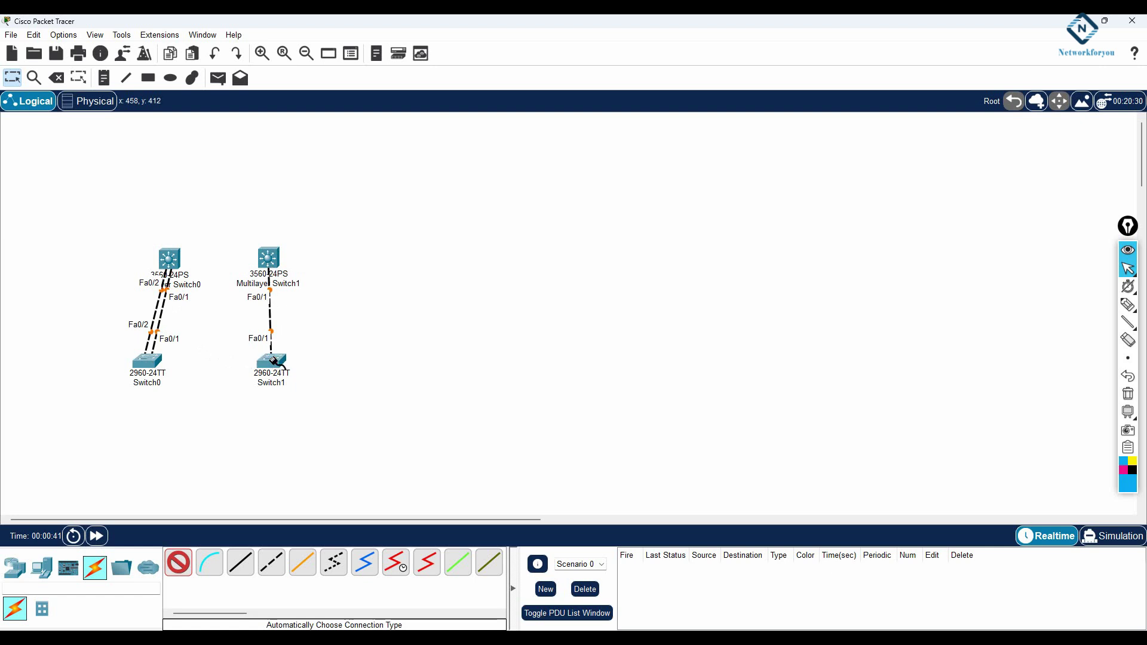
left_click(273, 261)
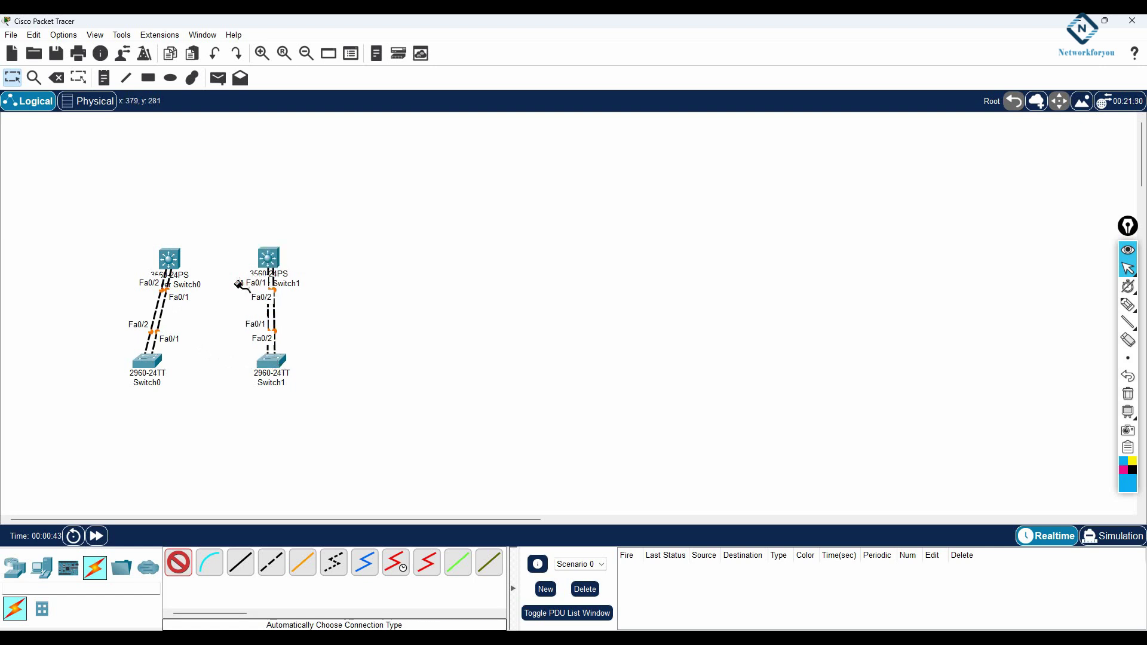
- Link the two multilayer switches twice on Fa0/3 and Fa0/4
left_click(176, 258)
left_click(270, 259)
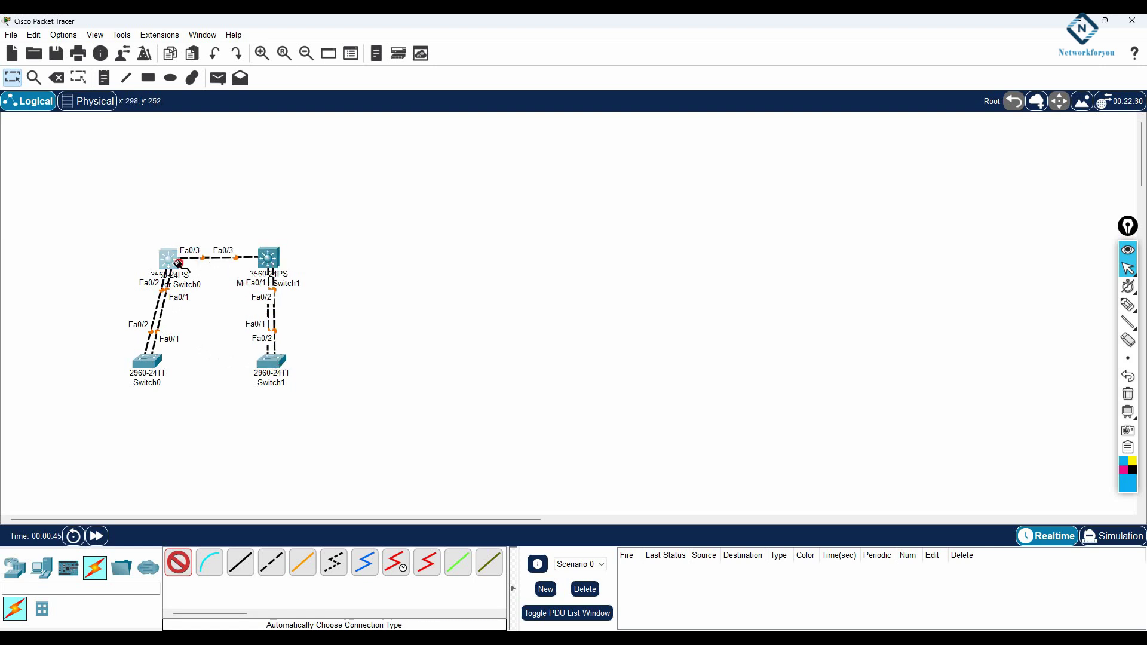
left_click(276, 262)
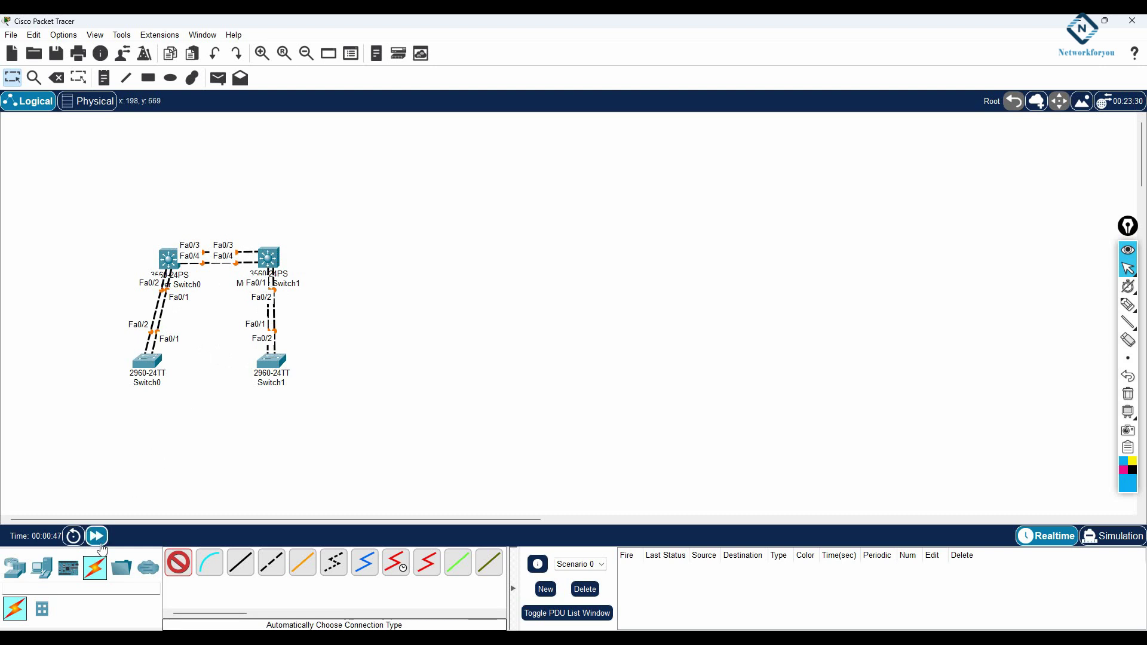
- Place two generic PCs, PC0 below Switch0 and PC1 below Switch1
left_click(41, 567)
left_click(178, 561)
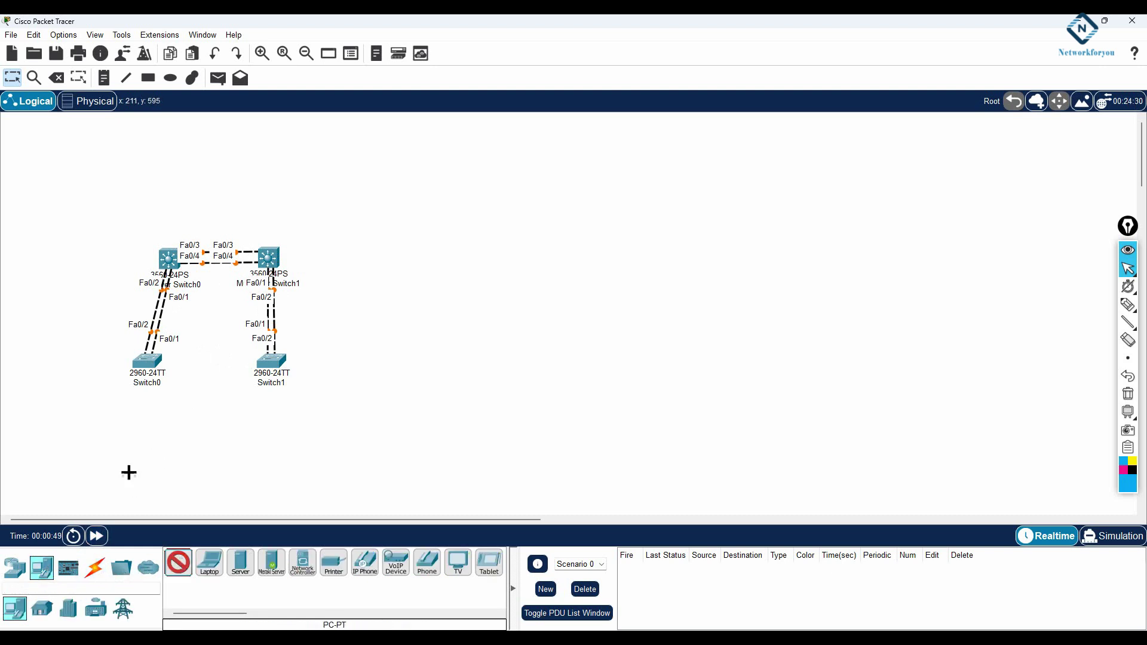
left_click(122, 443)
left_click(273, 446)
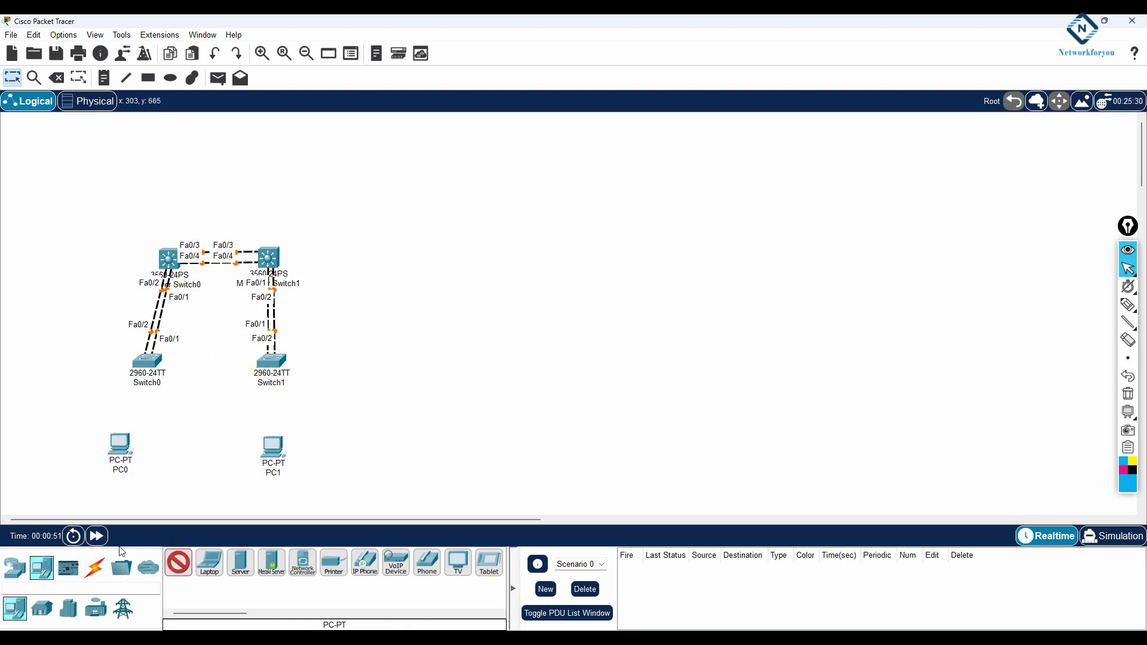
- Auto-cable PC0 to Switch0 and PC1 to Switch1 on Fa0/3
left_click(95, 567)
left_click(178, 562)
left_click(122, 444)
left_click(143, 365)
left_click(264, 382)
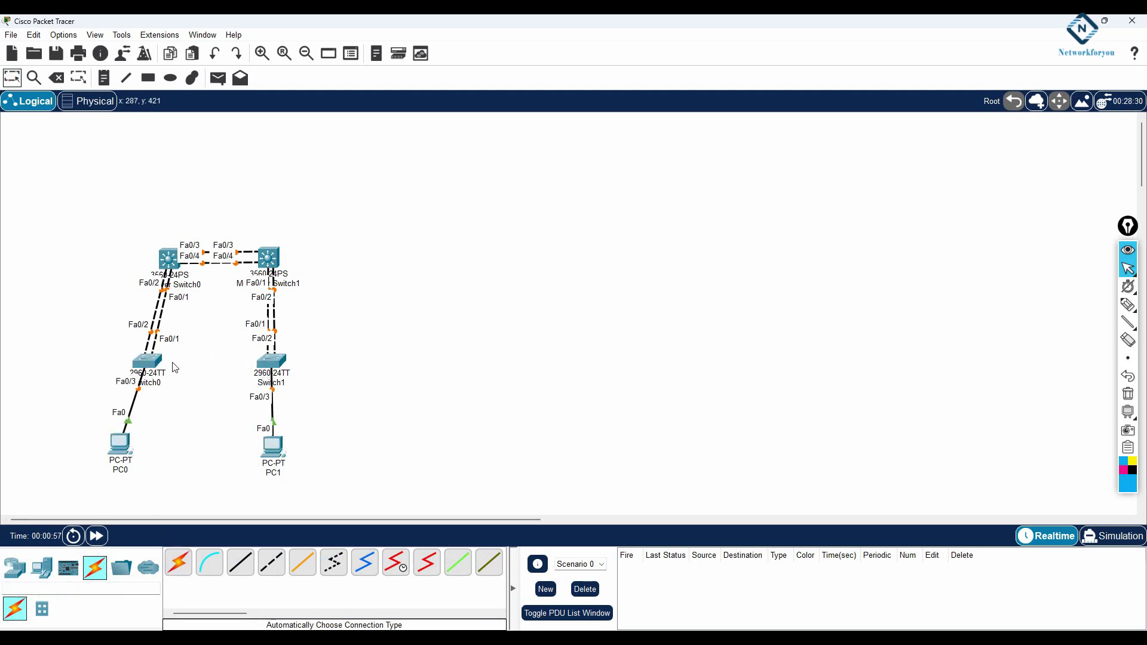
left_click(15, 568)
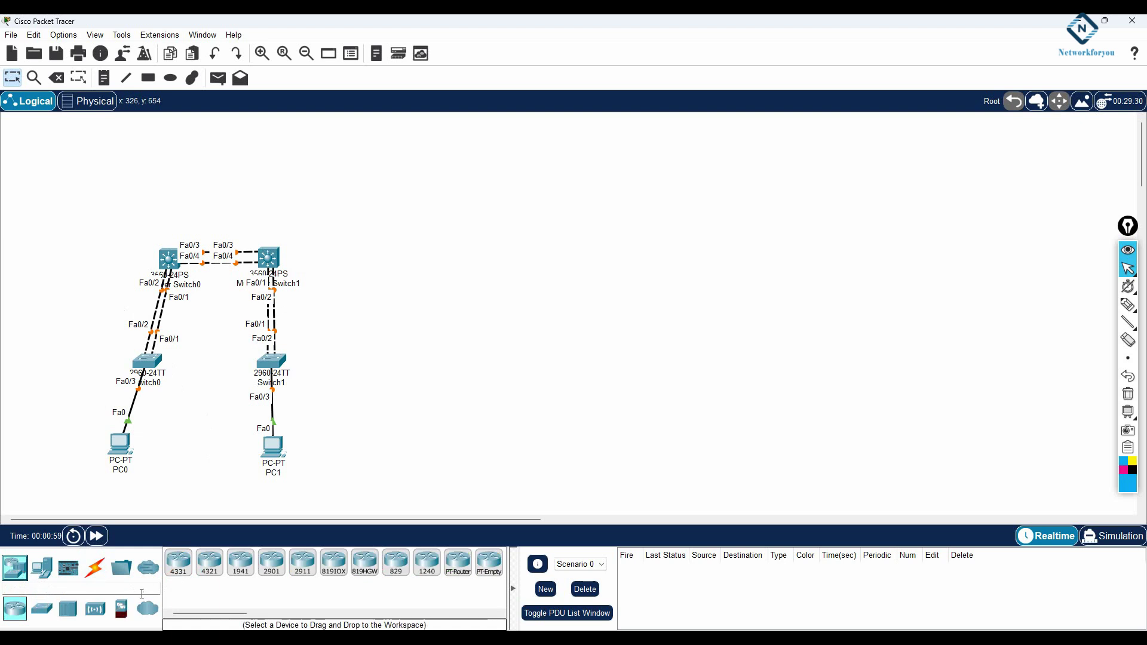
- Add a 2960 Switch2 above the multilayer switches and a 2811 Router0 above it
left_click(41, 608)
left_click(178, 561)
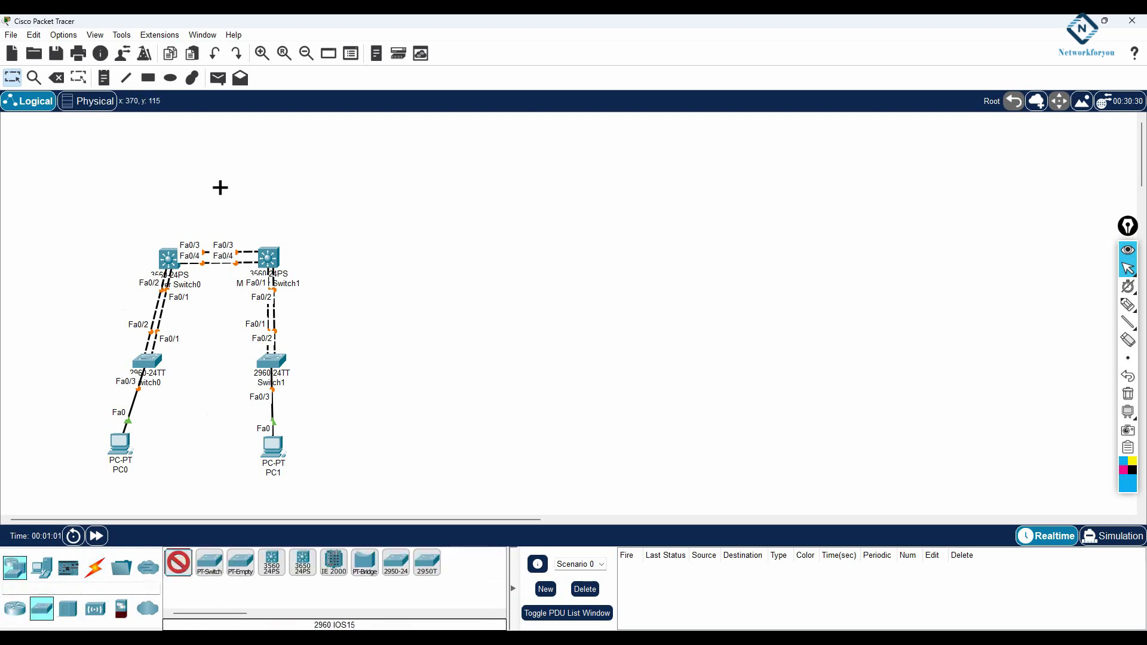
left_click(226, 182)
left_click(15, 608)
left_click_drag(184, 613, 233, 613)
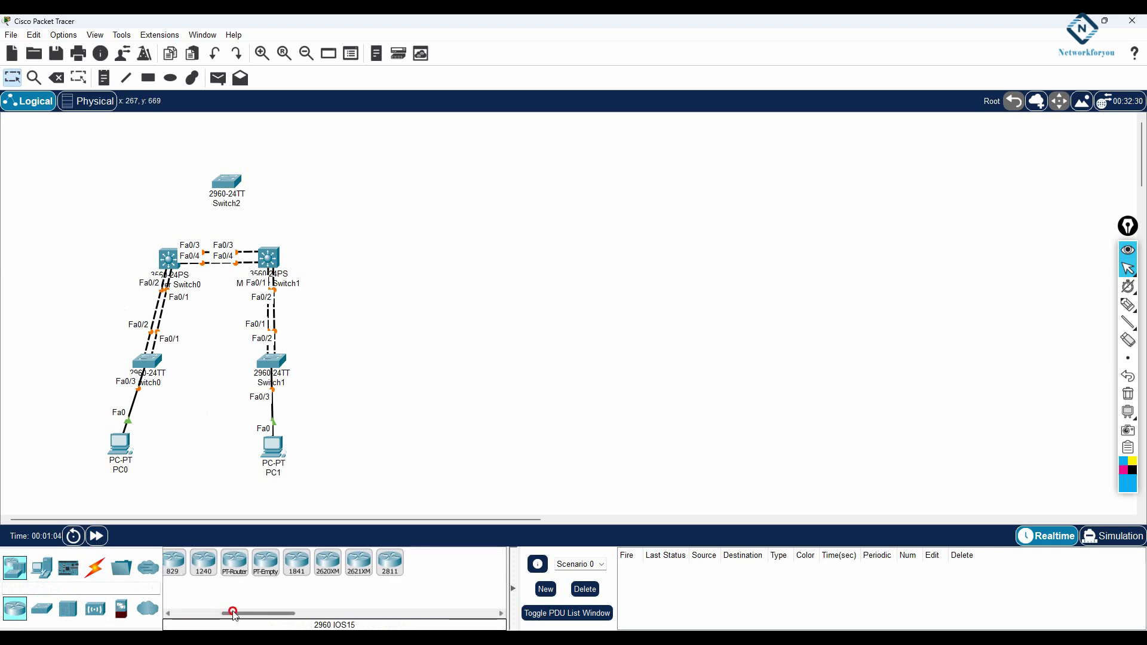
left_click(385, 562)
left_click(270, 132)
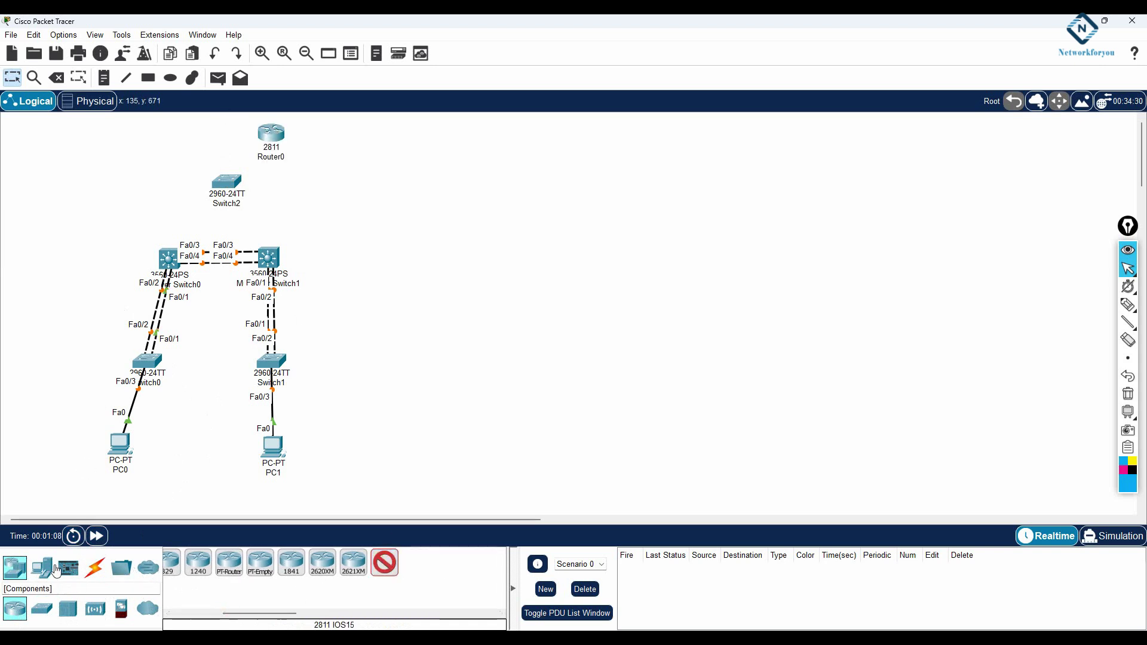
- Auto-cable Switch2 to both multilayer switches' Fa0/5 and Router0 Fa0/0 to Switch2, then reposition Router0
left_click(94, 567)
left_click(178, 561)
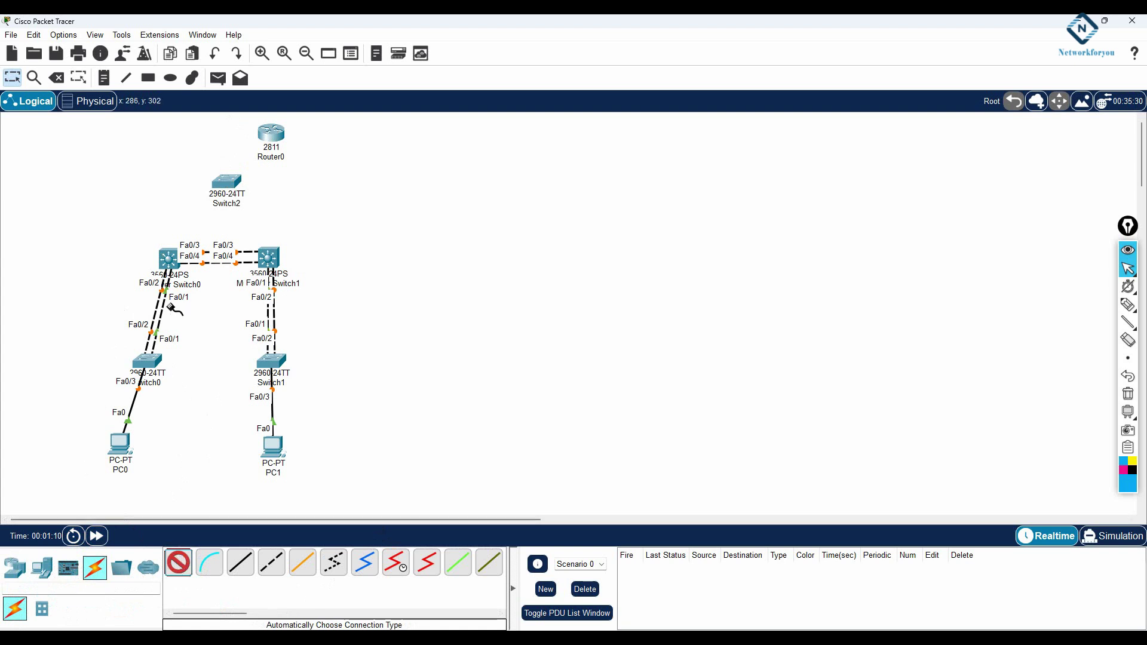
left_click(168, 258)
left_click(227, 182)
left_click(268, 255)
left_click(229, 180)
left_click(227, 181)
left_click(268, 137)
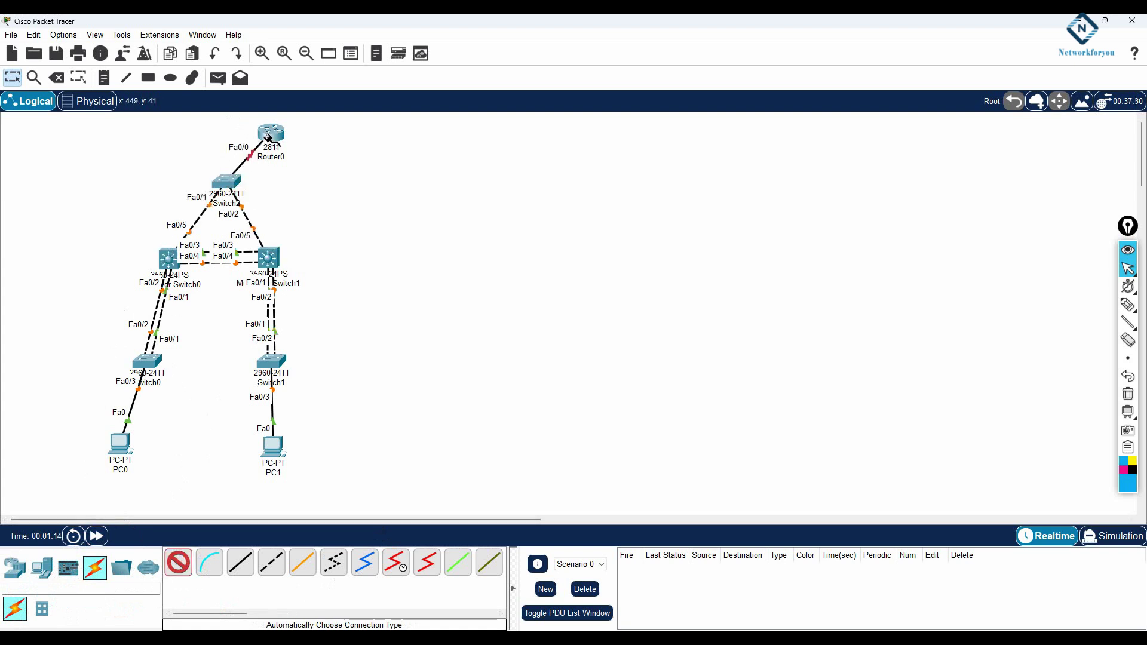
left_click(12, 77)
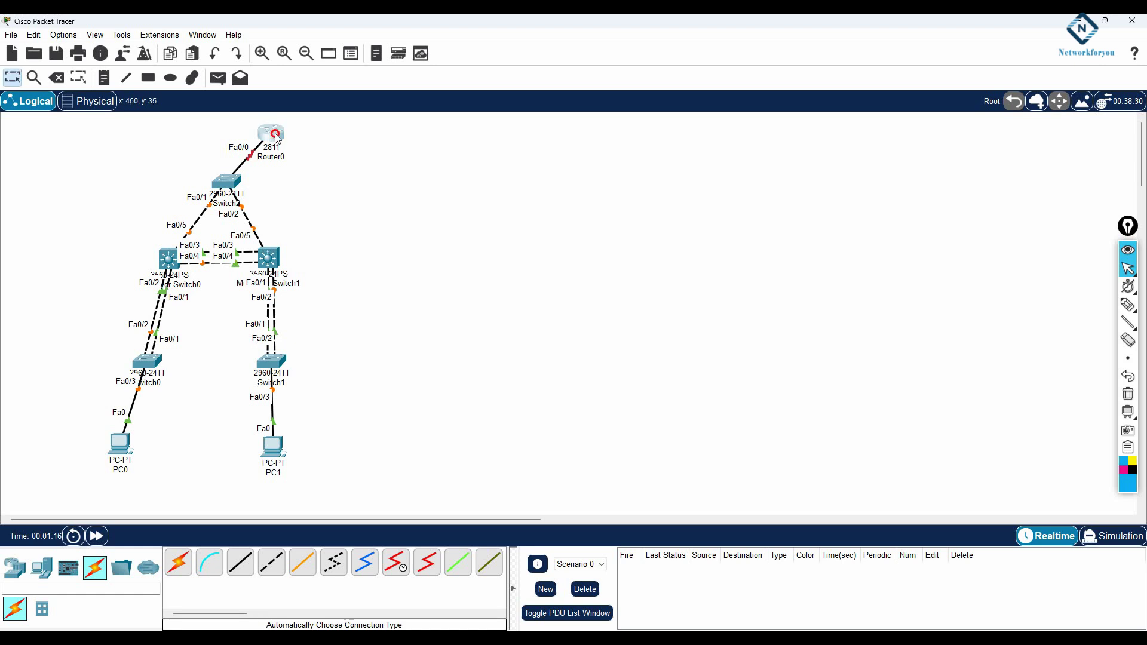
left_click_drag(277, 138, 334, 129)
- Relabel Router0 as R1 and Switch2 as SW1
left_click(329, 147)
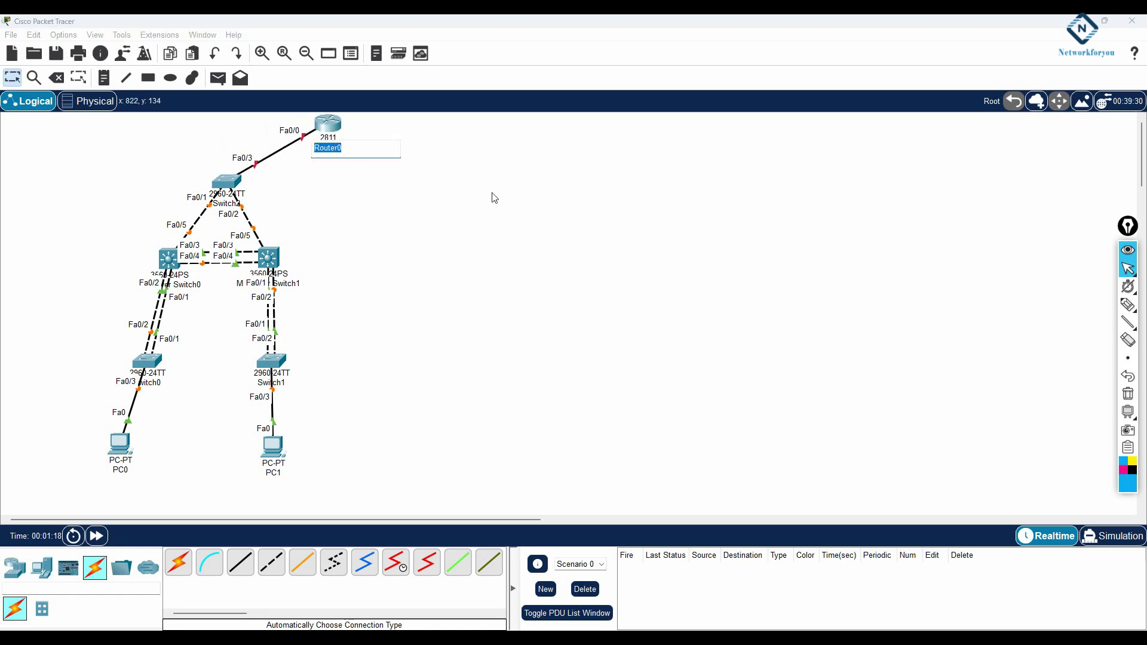
type("R1")
key("Return")
left_click(226, 204)
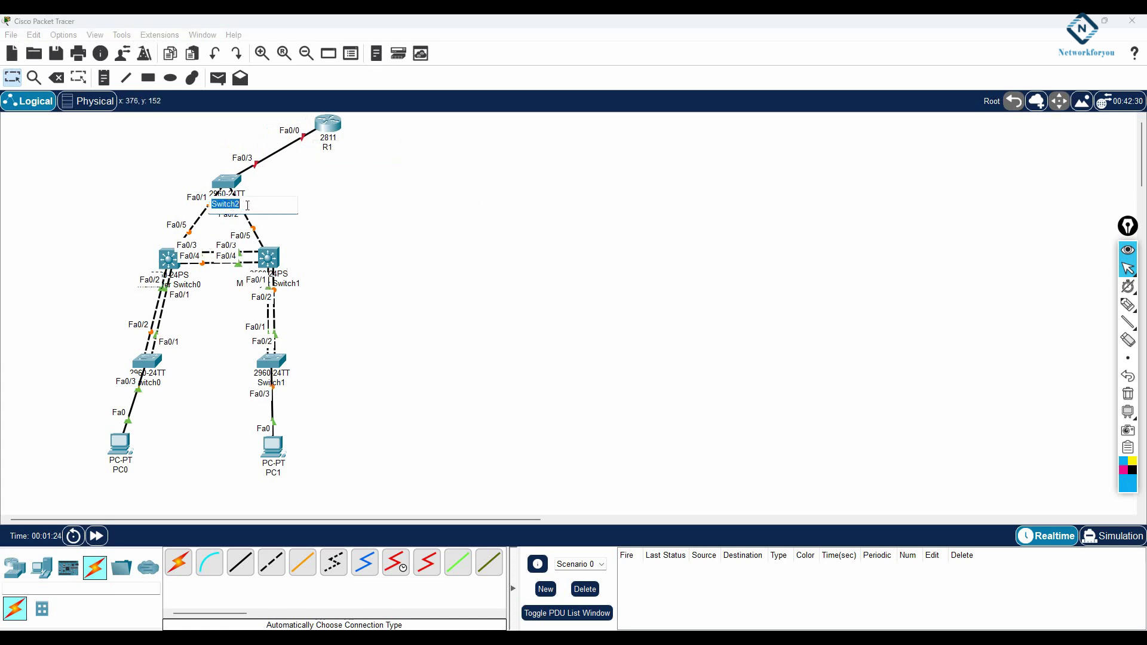
type("S")
left_click(219, 361)
- Relabel Switch0 as ALSW1 and enter ALSW2 as Switch1's new label
left_click(166, 385)
type("ALS")
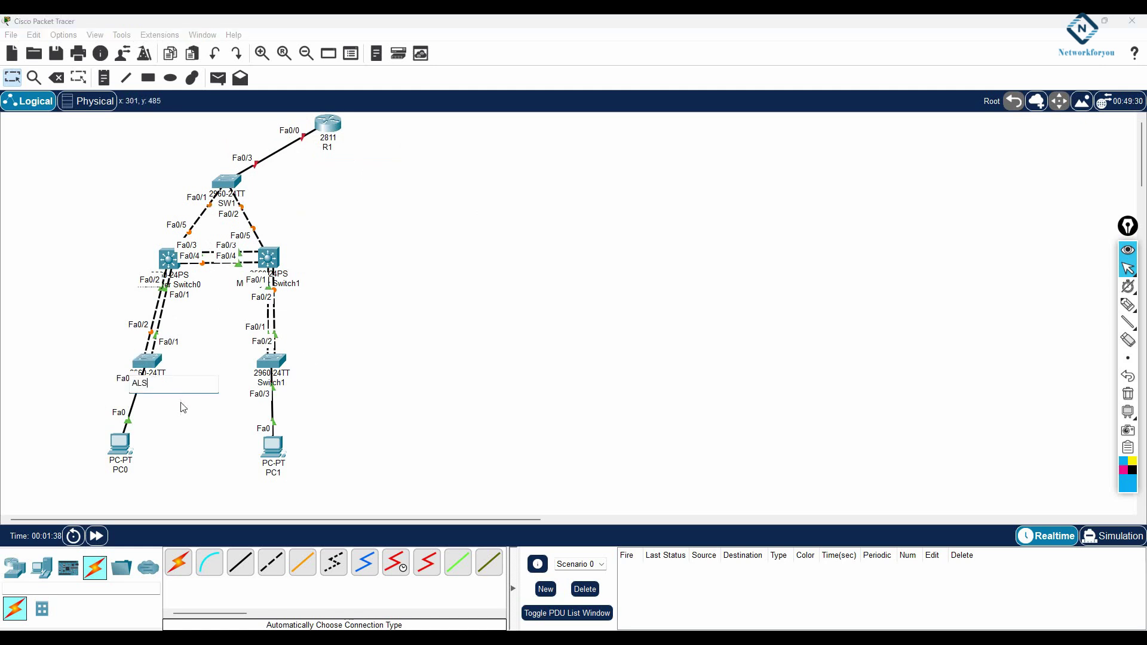
type("W1")
left_click(346, 453)
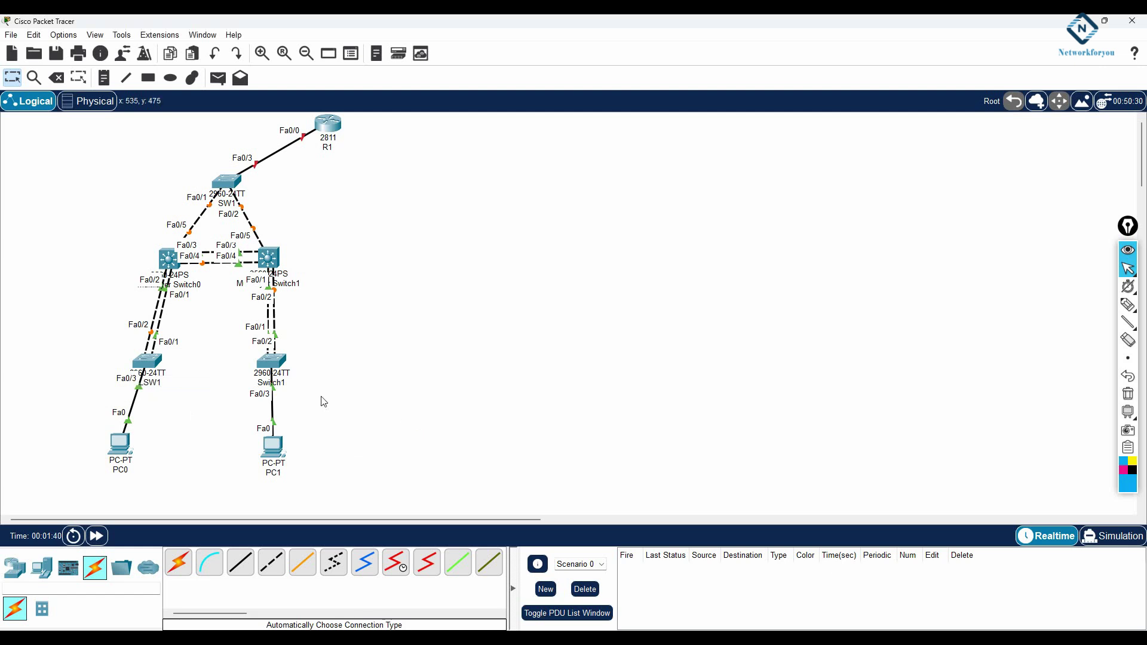
left_click(284, 385)
type("ALS")
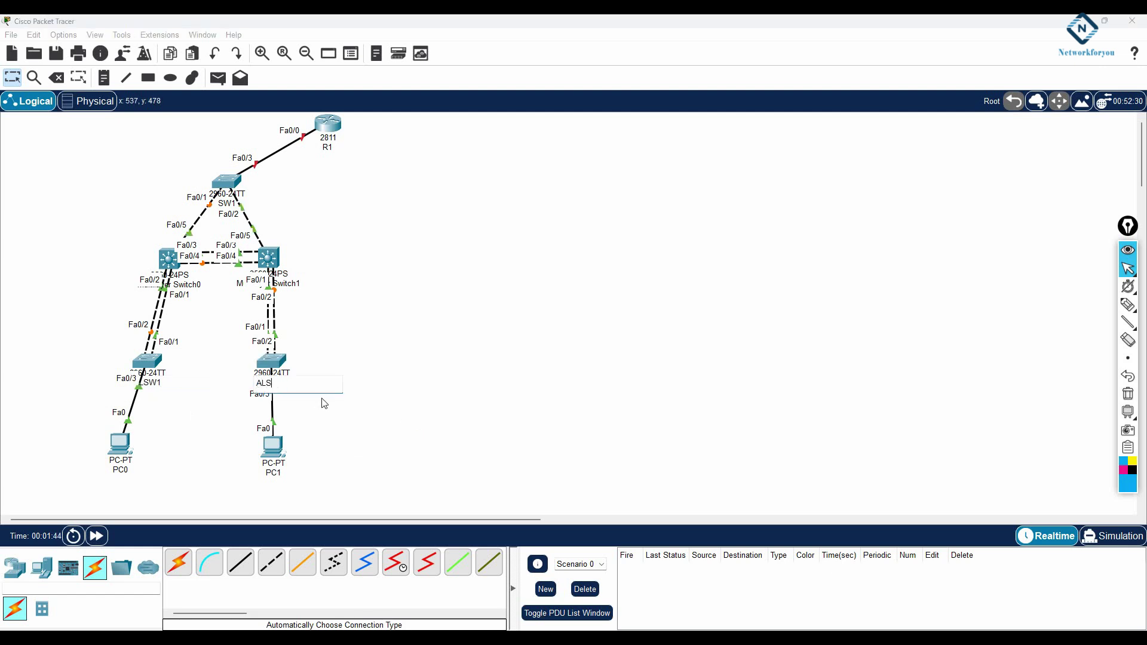
type("W2")
- Confirm the ALSW2 label and nudge PC0 and PC1 slightly right
left_click(530, 407)
left_click_drag(272, 457, 284, 458)
left_click_drag(120, 445, 130, 448)
- Open ALSW1's CLI in a widened window and wake the console prompt
left_click(146, 367)
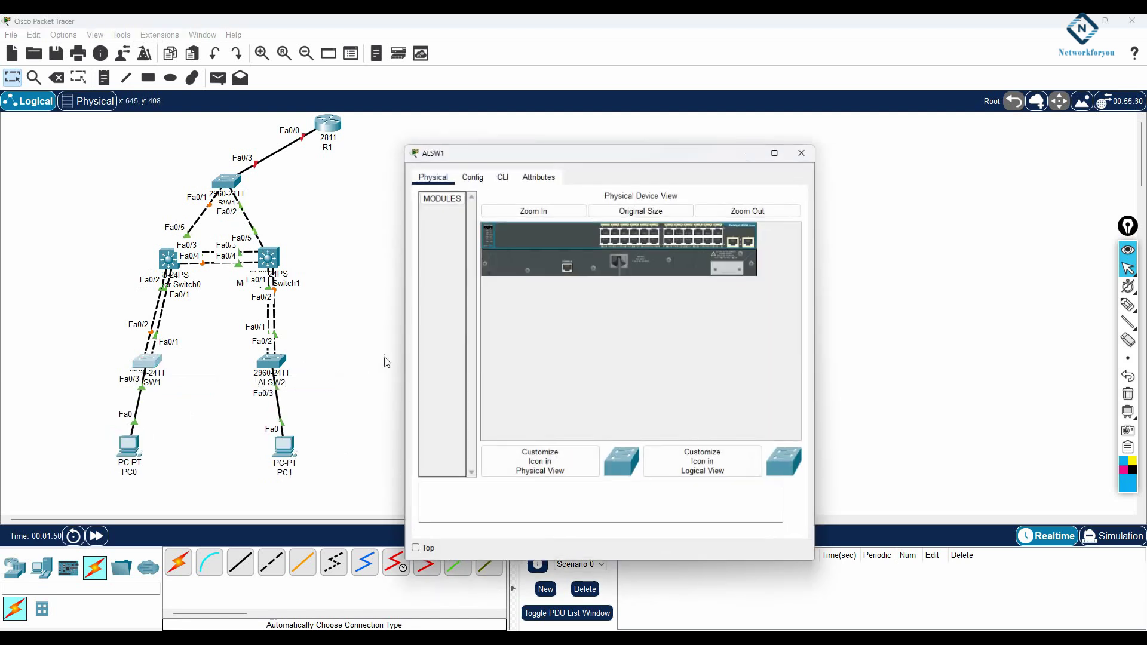
left_click(501, 174)
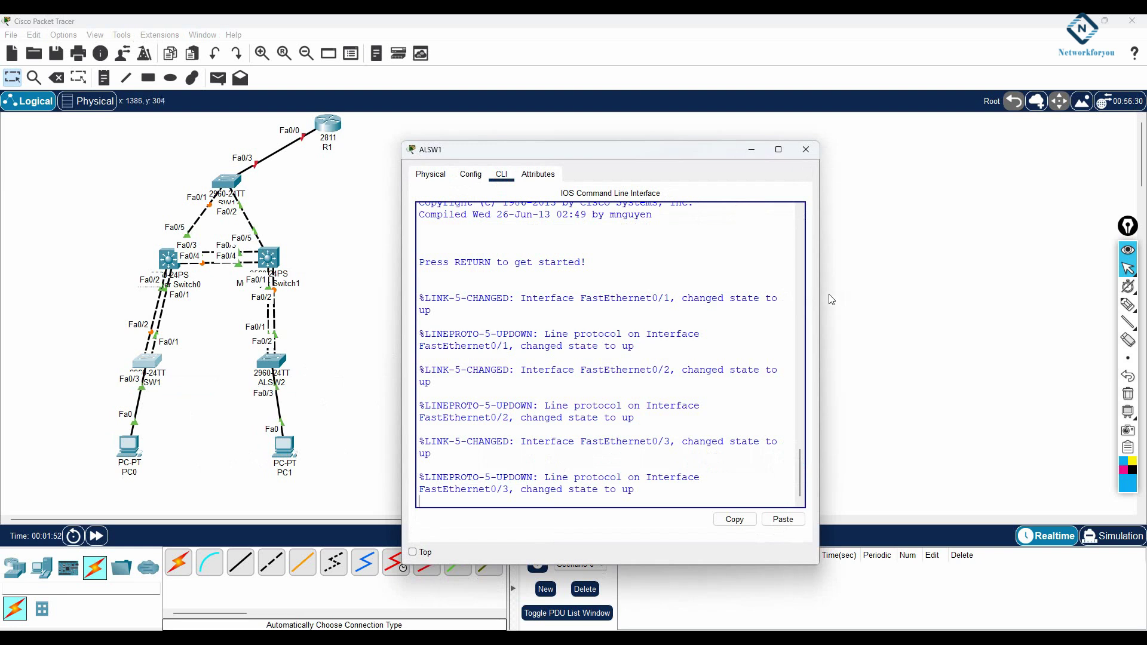
left_click_drag(818, 300, 1008, 316)
left_click_drag(661, 158, 688, 113)
left_click(702, 212)
key("Return")
key("Return")
key("Return")
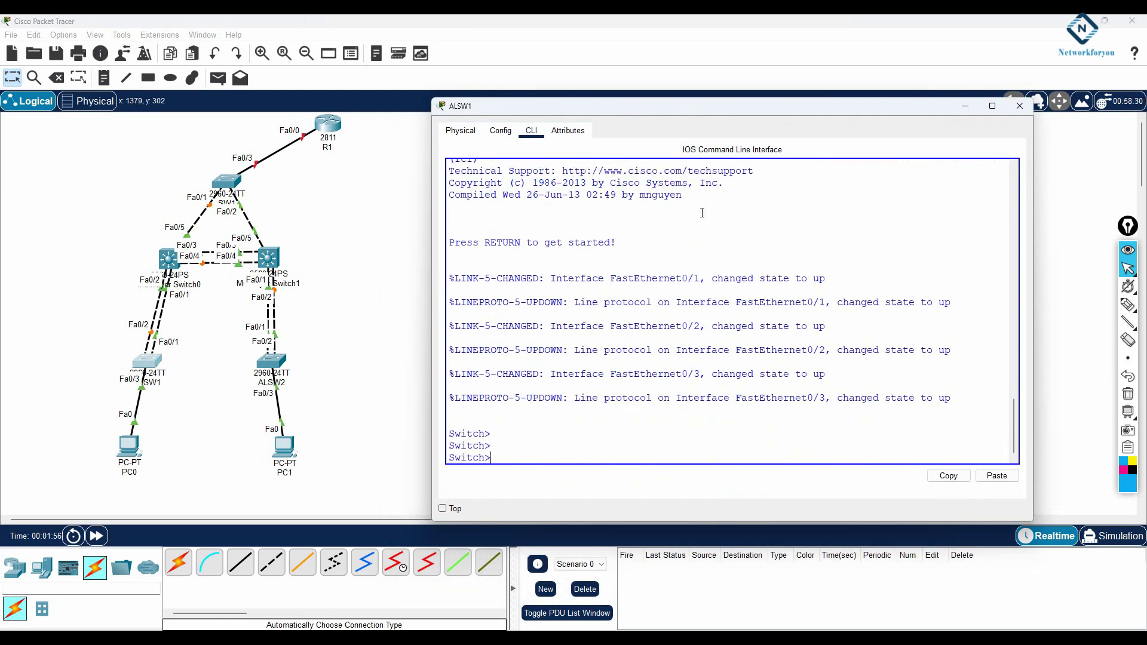
- Enter privileged and global configuration mode and set the hostname to SW1
type("en")
key("Return")
type("config t")
key("Return")
type("host")
key("Tab")
type("SW")
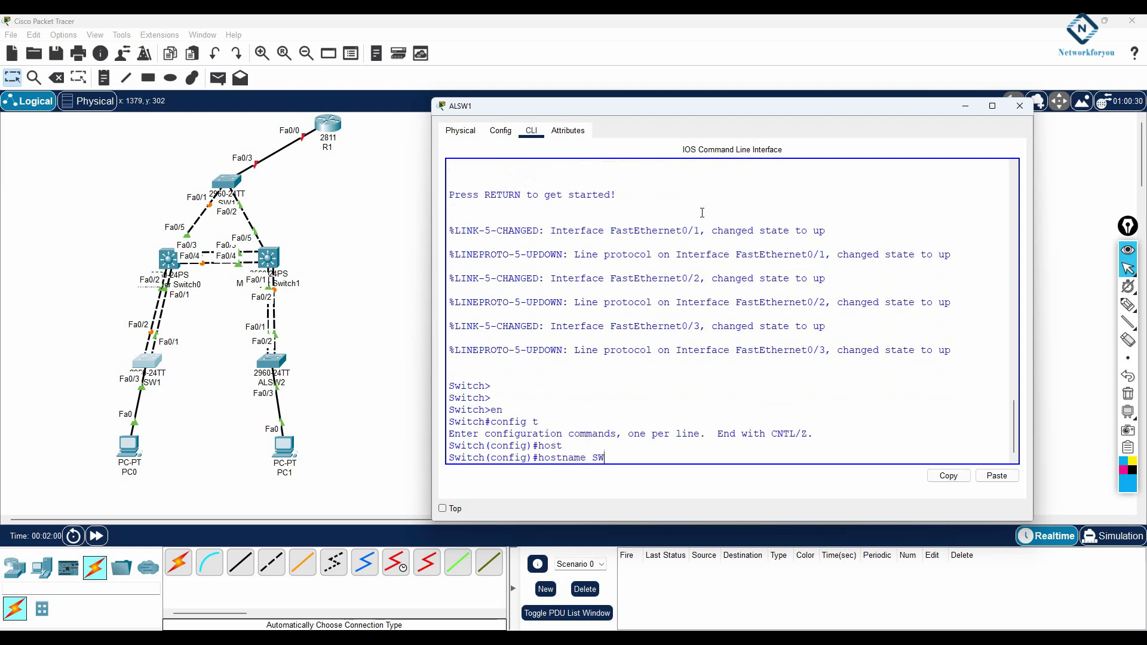
type("1")
key("Return")
key("Return")
- Put interface range f0/1-2 into channel-group 1 mode active
type("int r")
key("Tab")
type("f0/1-2")
key("Return")
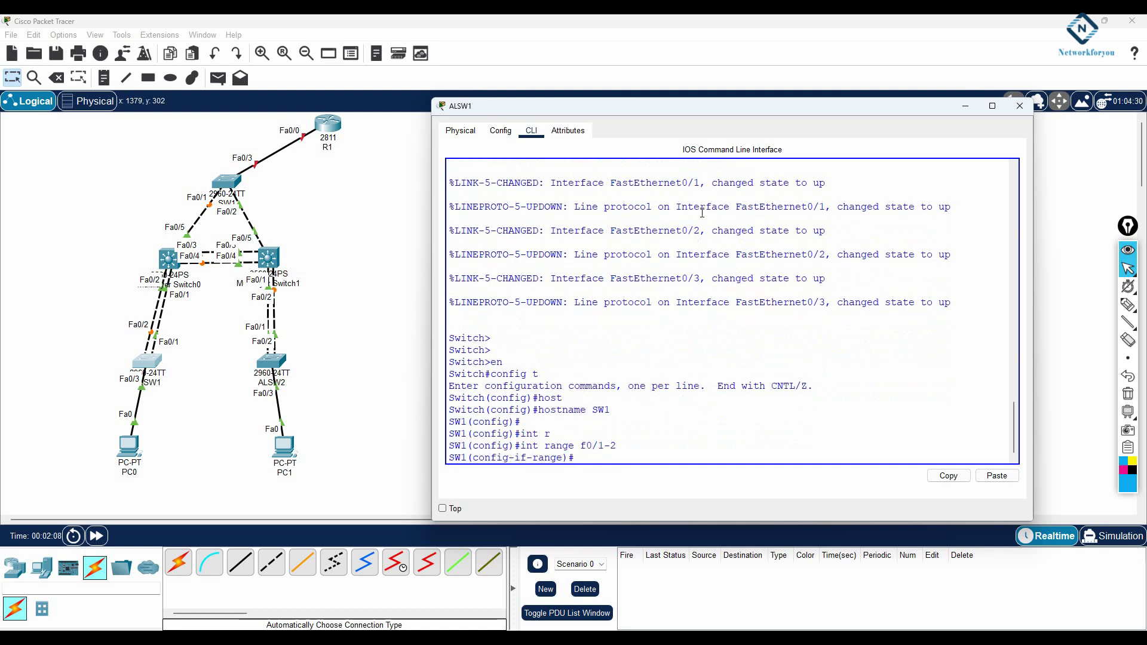
type("cha")
key("Tab")
type("a")
key("BackSpace")
type("n")
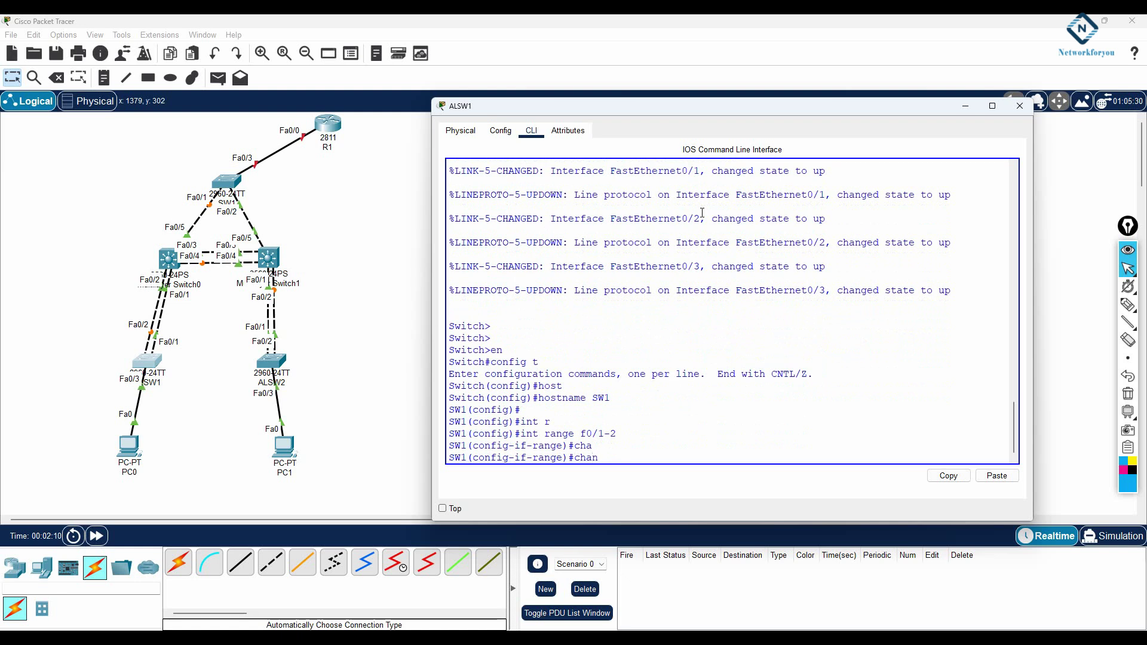
key("Tab")
type("ne")
key("Tab")
type("l")
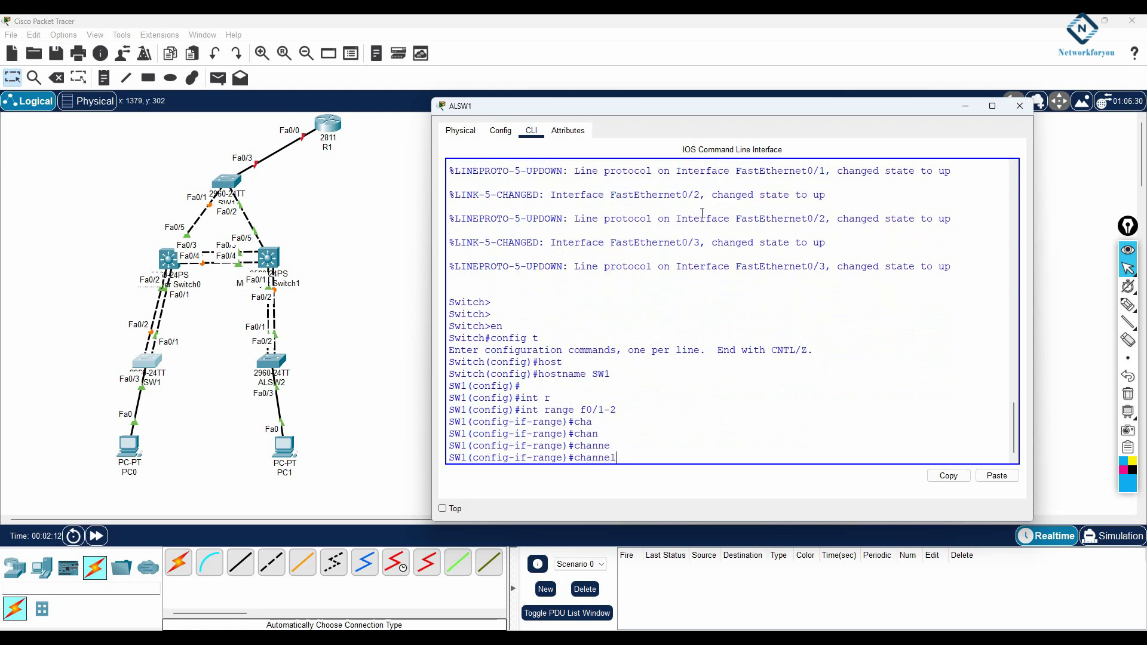
type("-gr")
key("Tab")
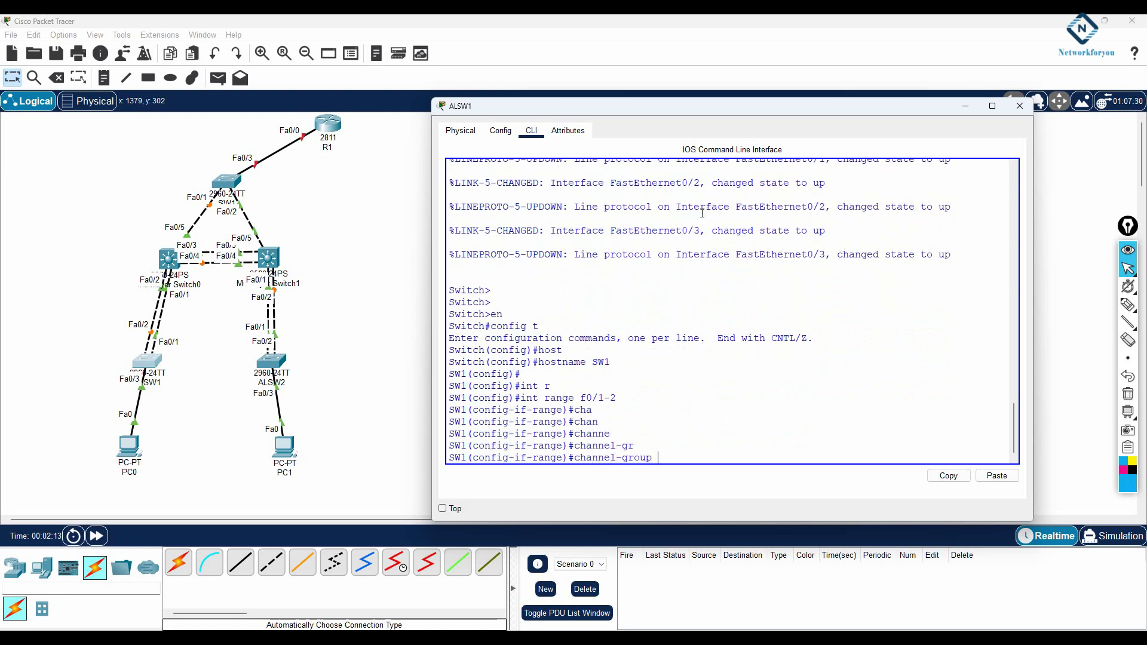
type("1 mo")
key("Tab")
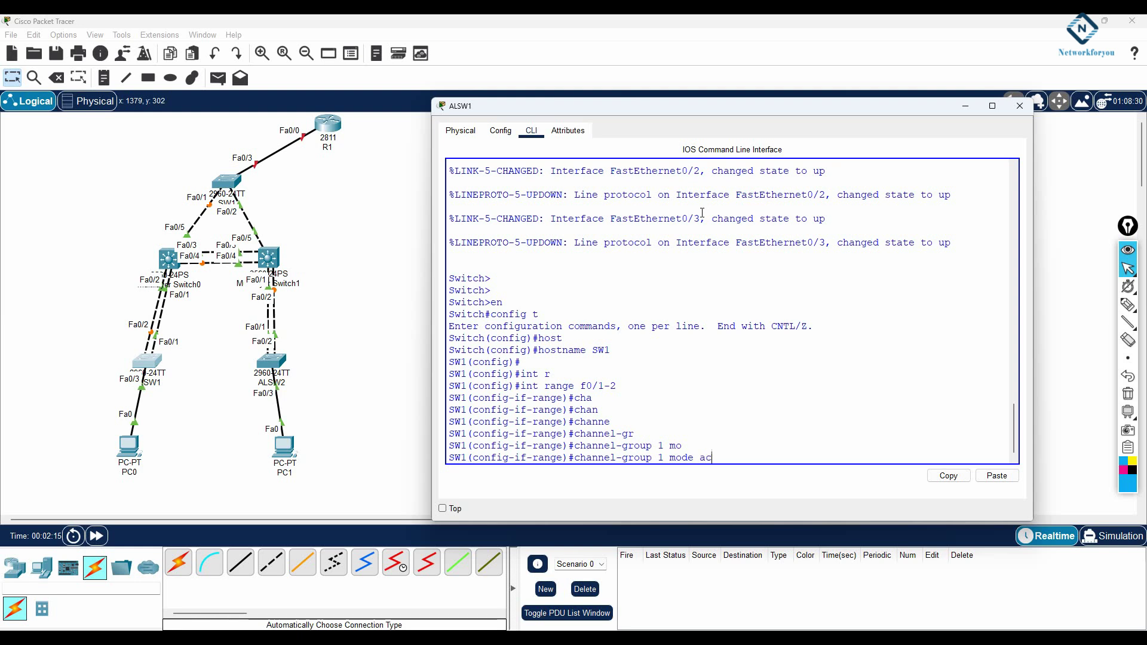
type("ac")
key("Tab")
key("Return")
key("Return")
key("Return")
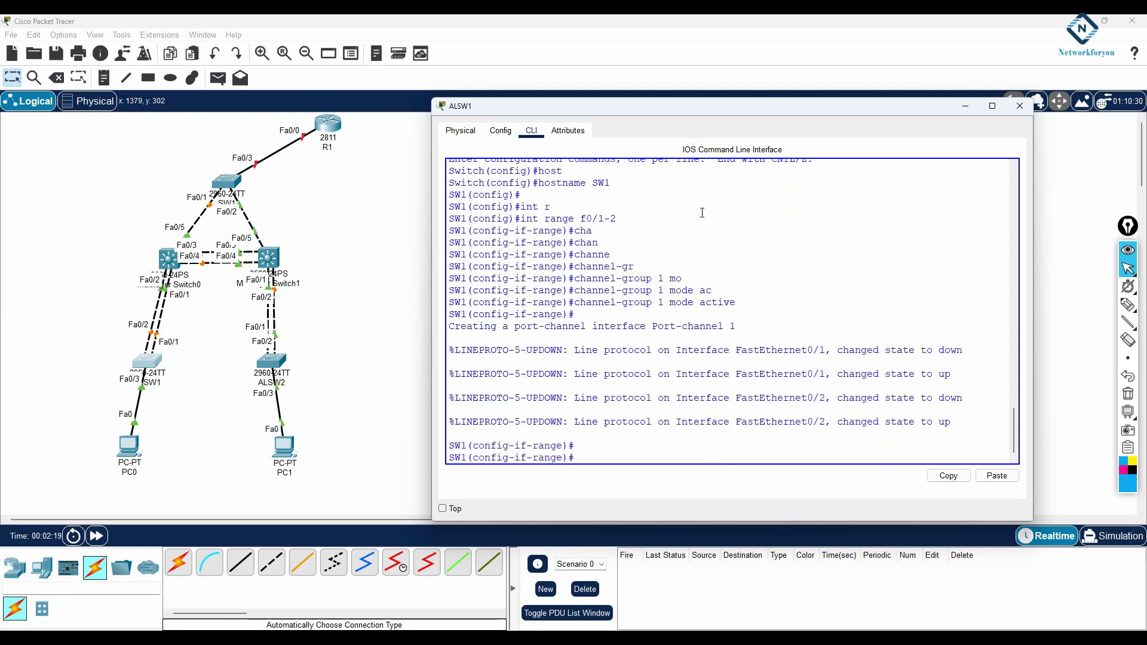
- Exit the range and set interface Port-channel 1 to switchport mode trunk
type("exit")
key("Return")
key("Return")
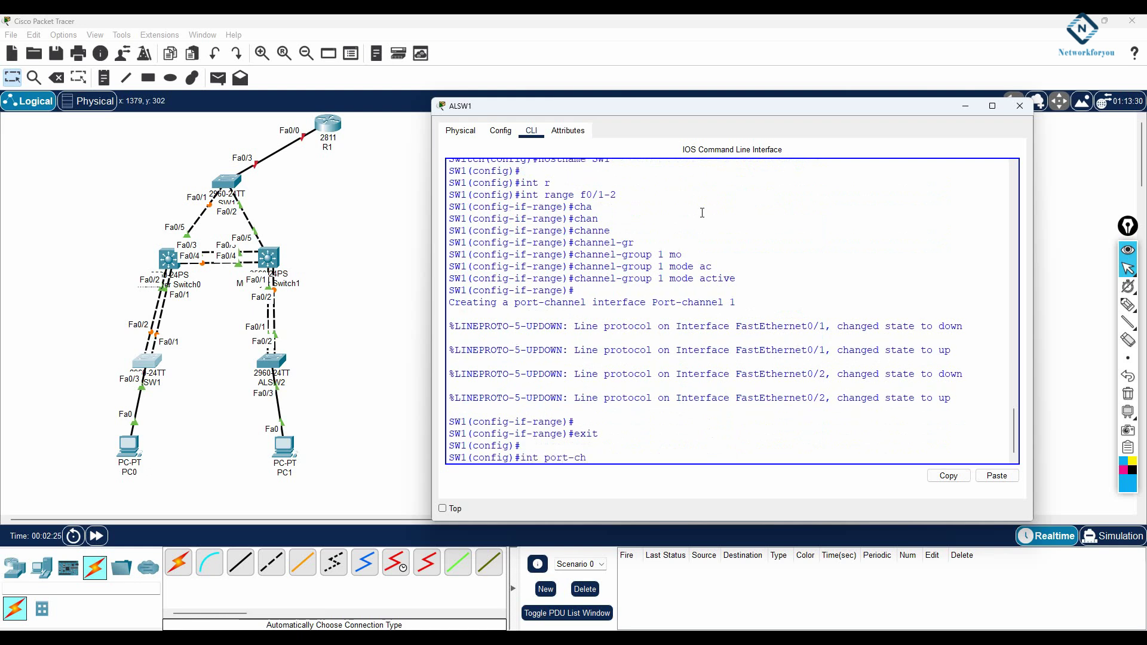
type("int port-ch")
key("Tab")
type("1")
key("Return")
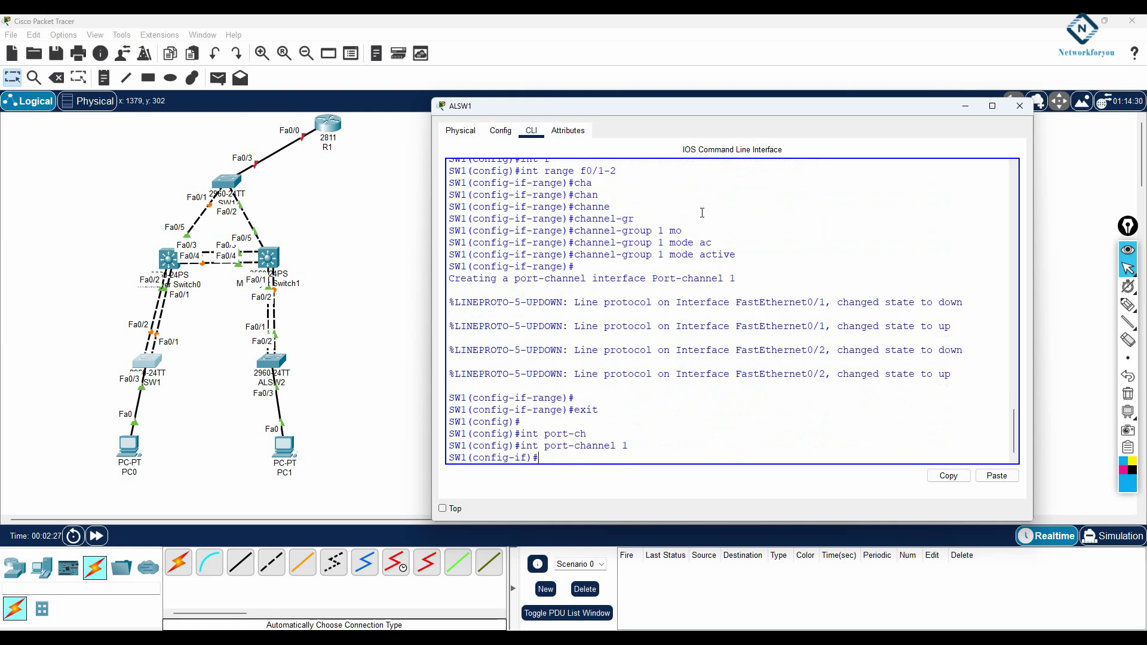
type("sw")
key("Tab")
type("mo")
key("Tab")
type("tr")
key("Tab")
key("Return")
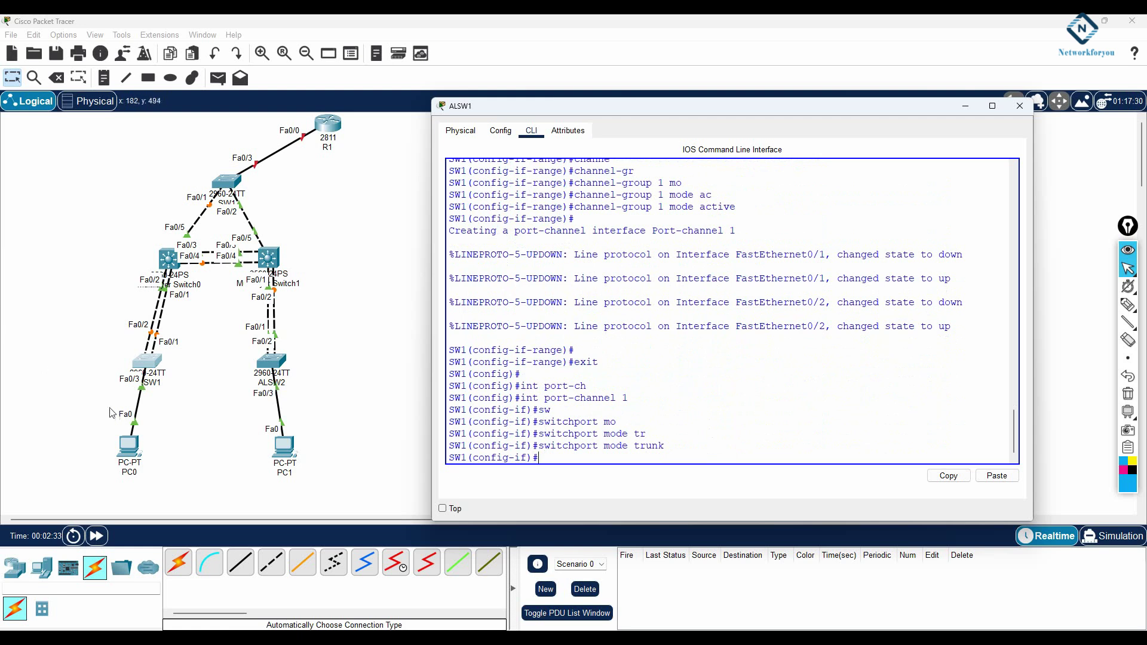
- Open Multilayer Switch0's CLI in a widened device window
left_click(274, 363)
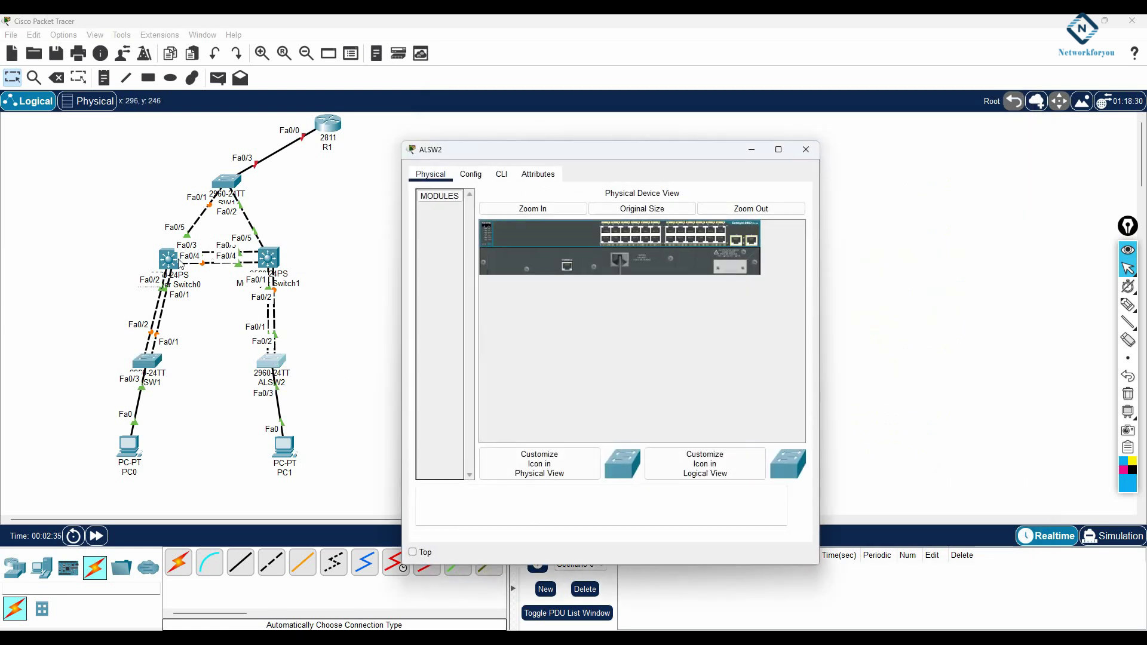
left_click(176, 260)
left_click(501, 174)
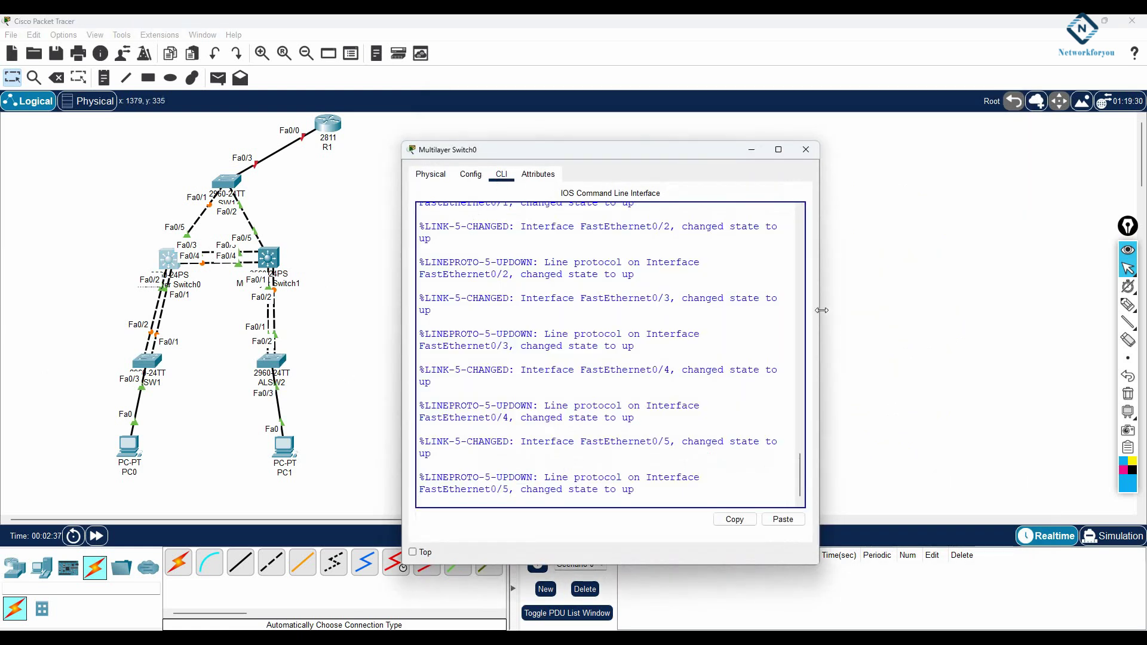
left_click_drag(820, 310, 987, 335)
- Decline initial setup, enter enable and config t, start a hostname command, then edit the label
key("Return")
key("Return")
key("Return")
key("Return")
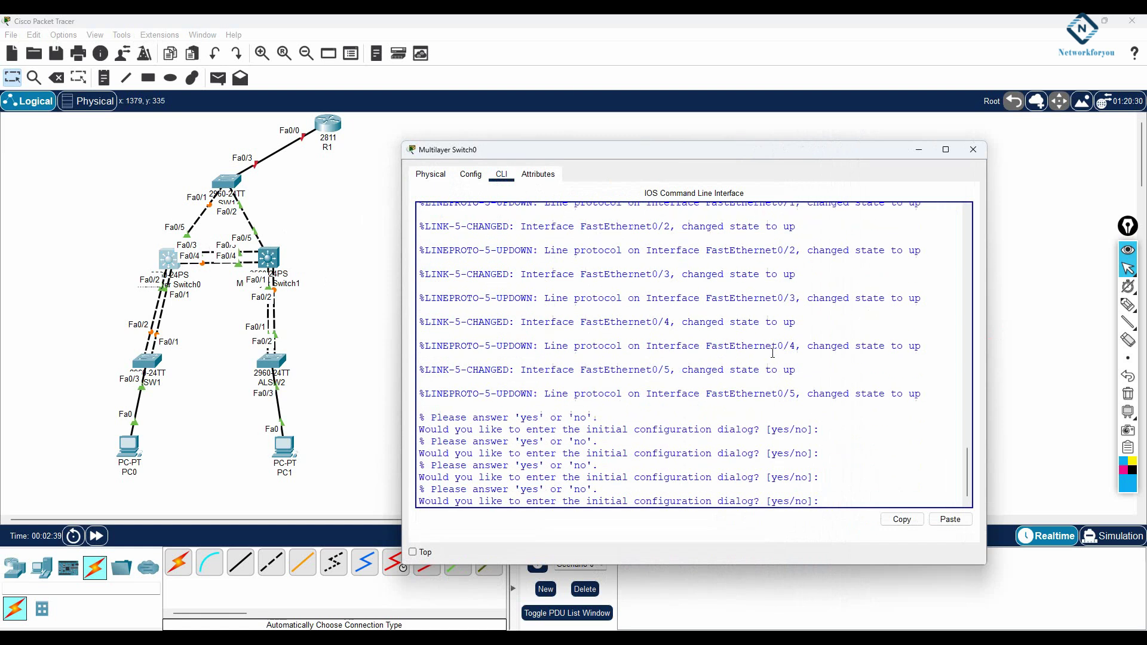
type("no")
key("Return")
key("Return")
key("Return")
type("en")
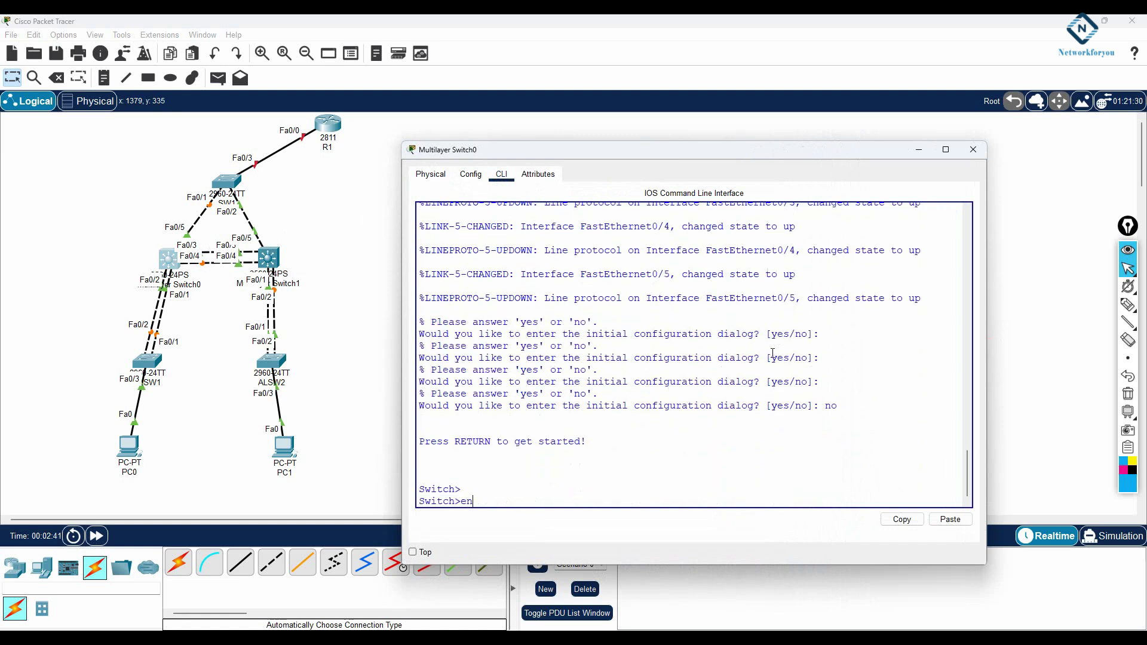
key("Return")
type("config t")
key("Return")
type("host")
key("Tab")
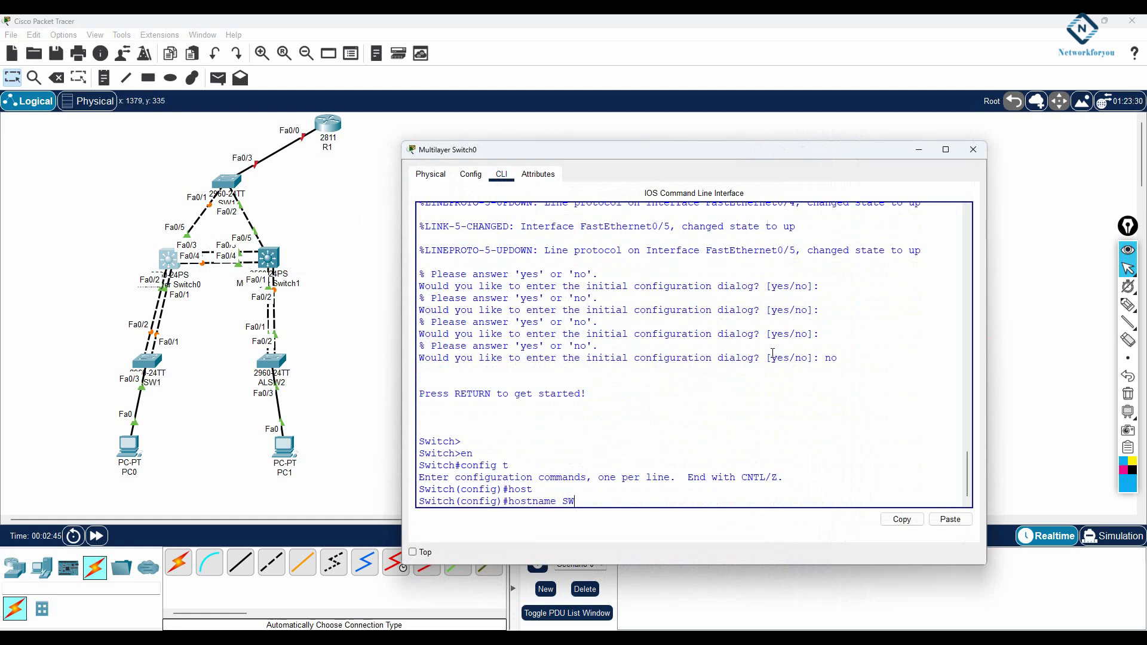
double_click(186, 286)
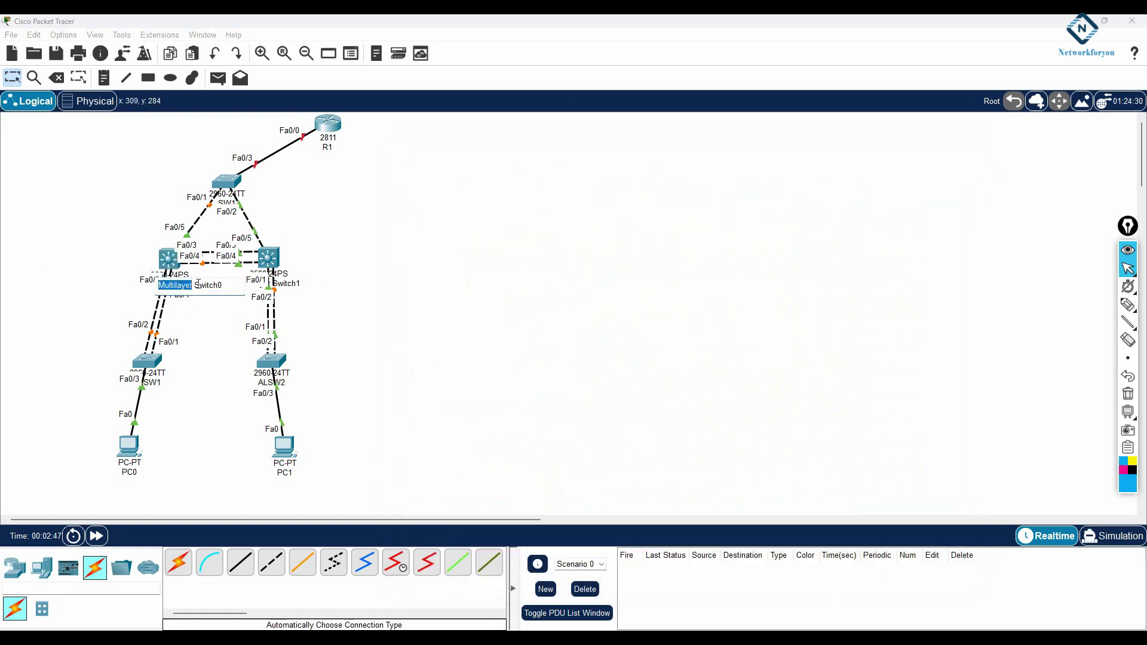
- Relabel Multilayer Switch0 as DLSW1 and Multilayer Switch1 as DLSW2
left_click_drag(224, 285, 150, 283)
type("DLSW1")
key("Return")
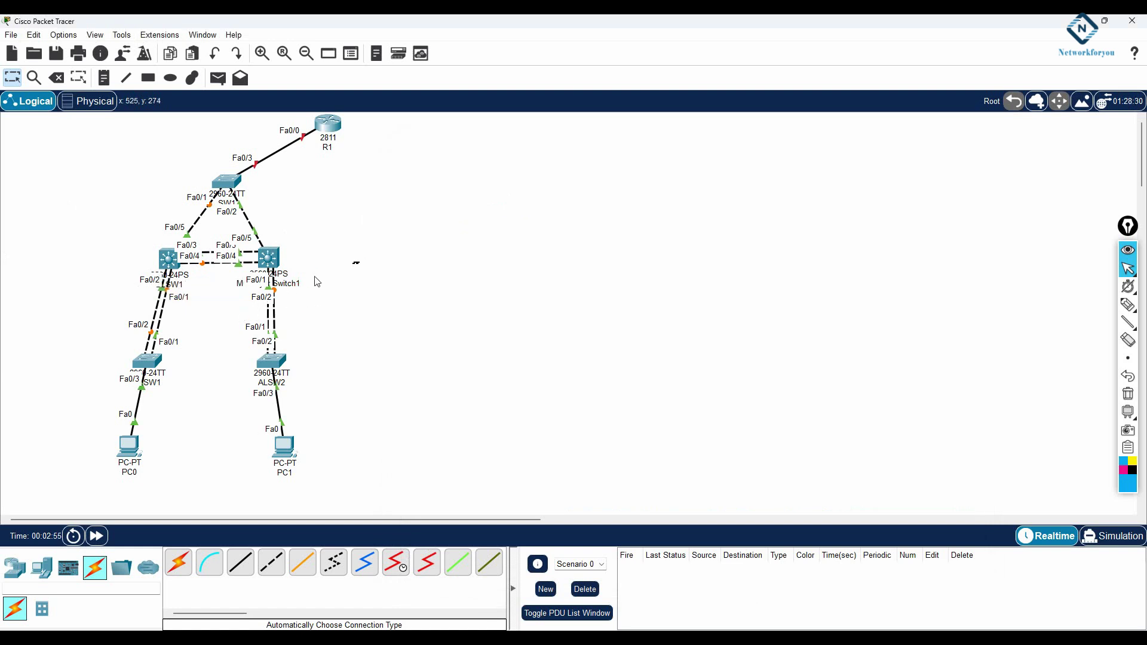
double_click(288, 283)
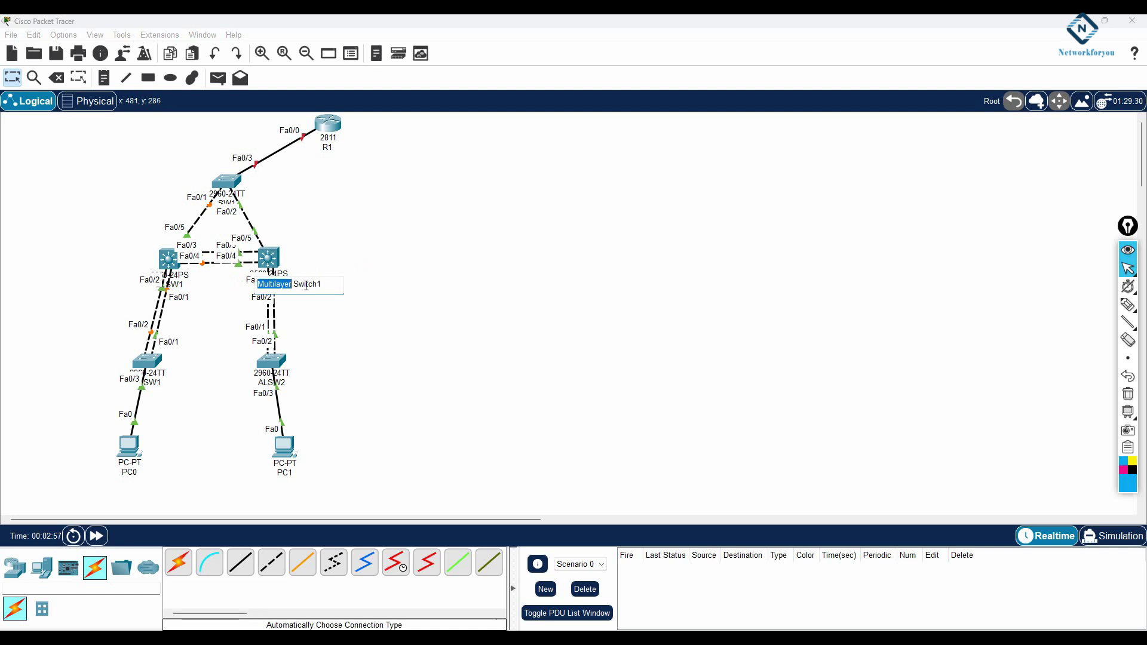
key("ctrl+a")
type("DLSW2")
left_click(461, 330)
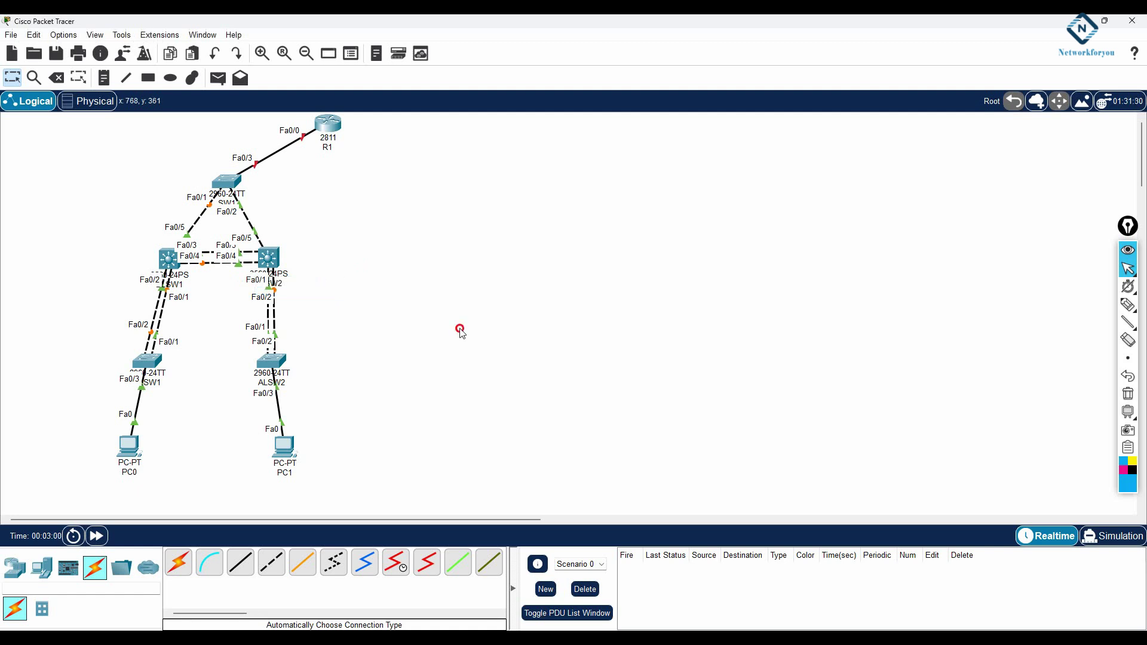
- In DLSW1's command line, set the hostname to DLSW1
left_click(168, 267)
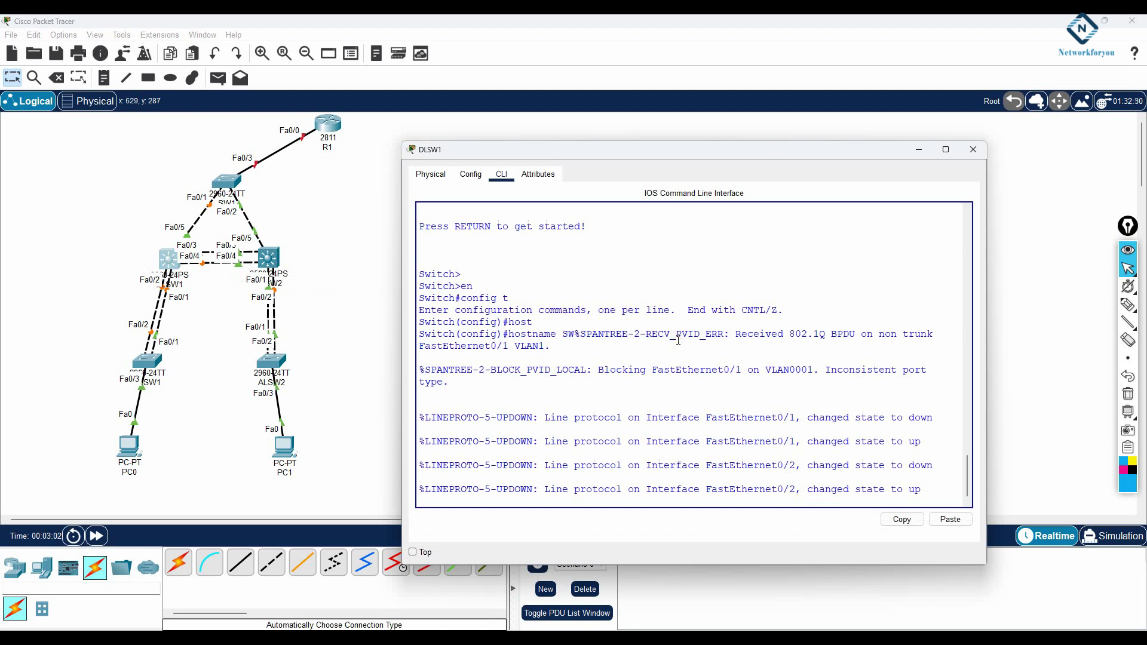
key("Return")
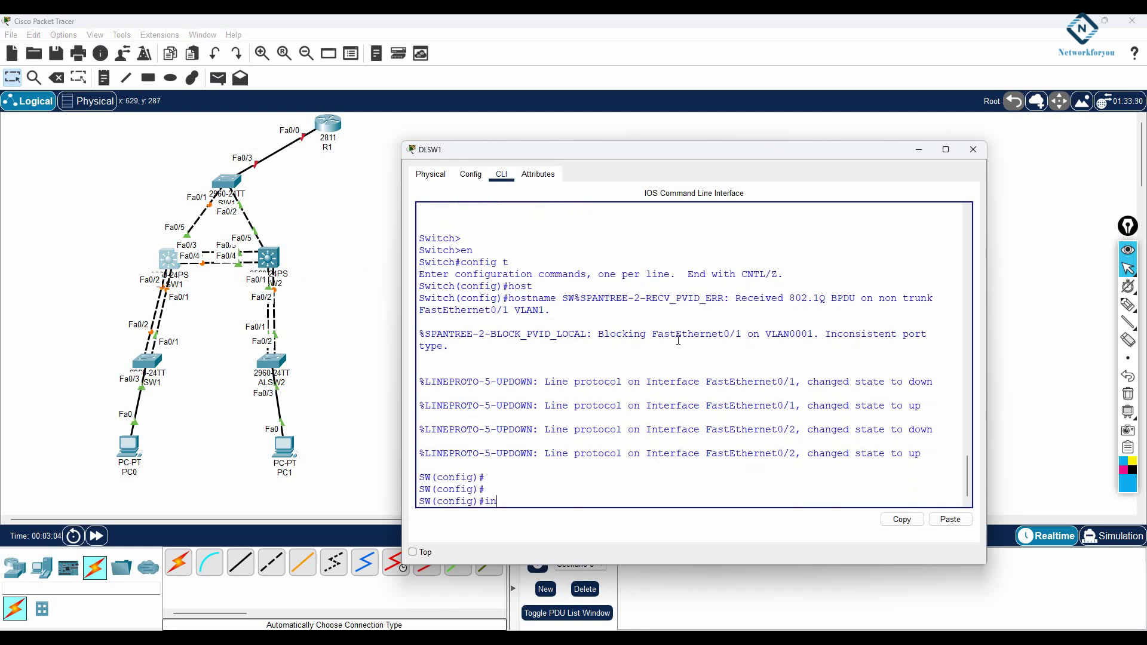
type("host")
key("Tab")
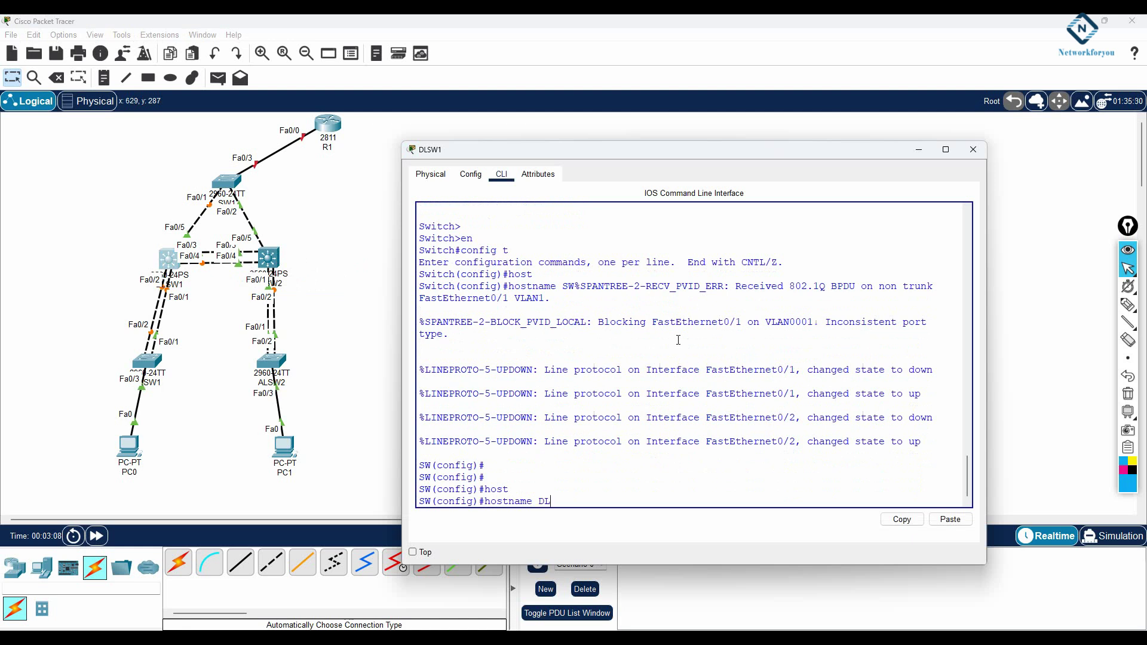
type("DLSW1")
key("Return")
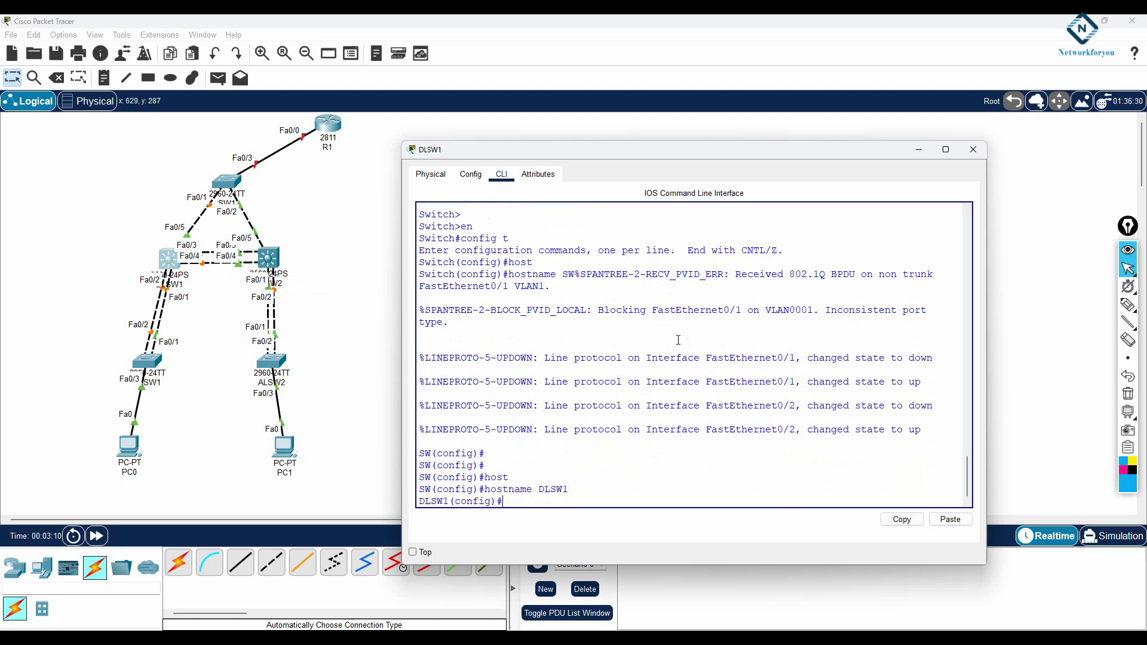
- Bundle ports Fa0/1–Fa0/2 into LACP channel-group 1 in active mode
type("int ran")
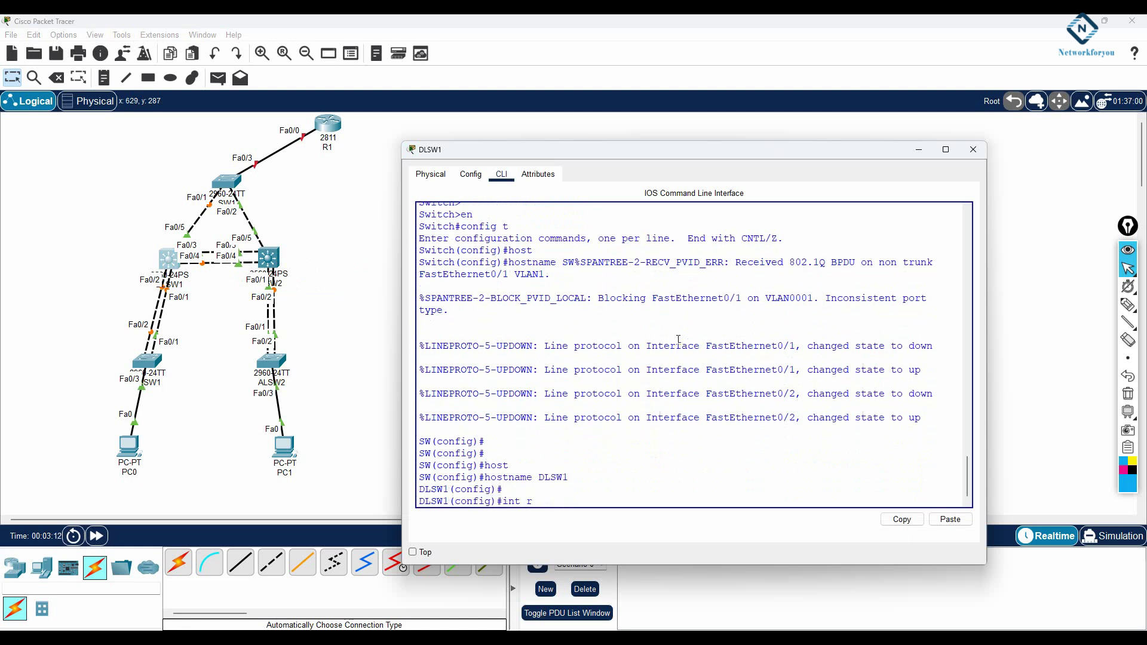
key("Tab")
type("f")
type("0/")
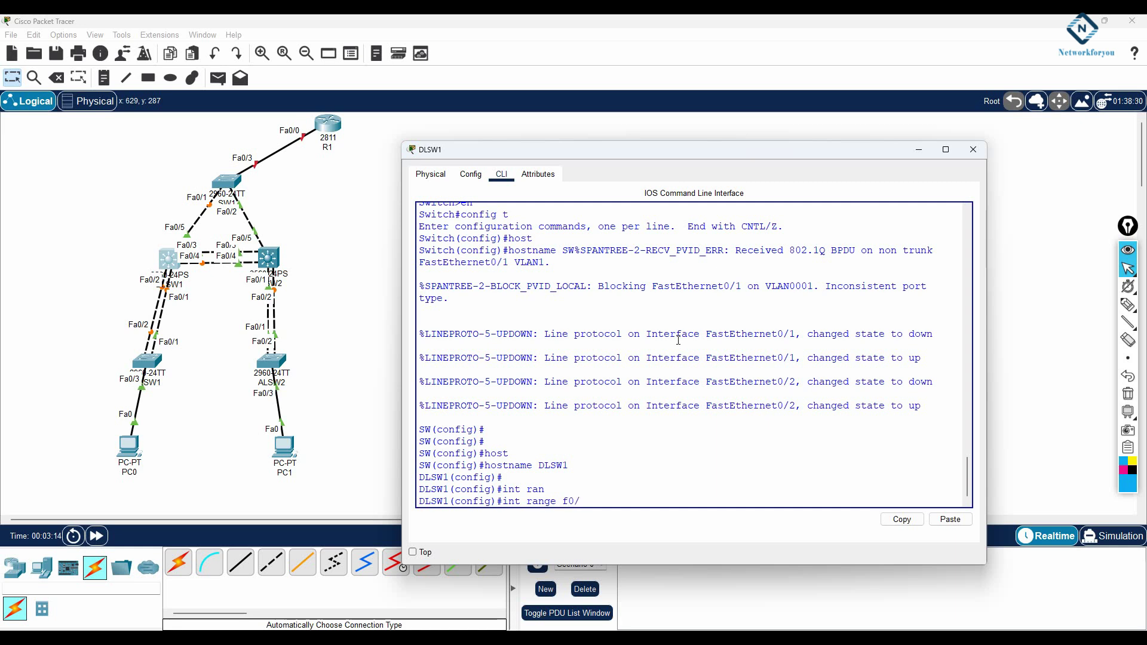
type("1-2")
key("Return")
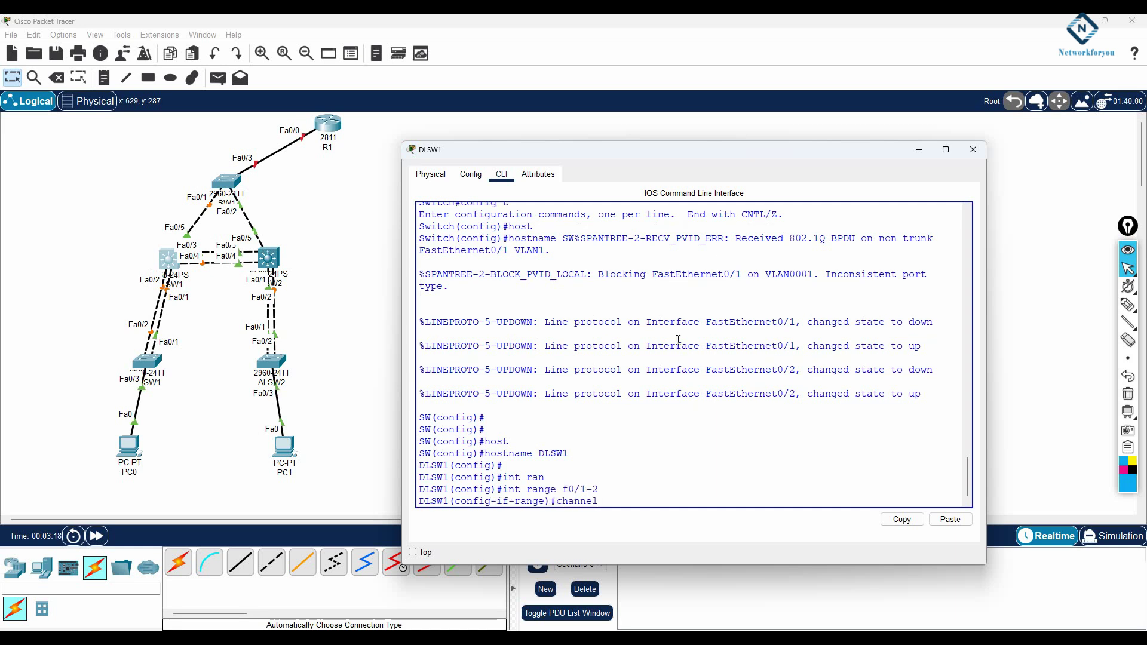
type("channel-gr")
key("Tab")
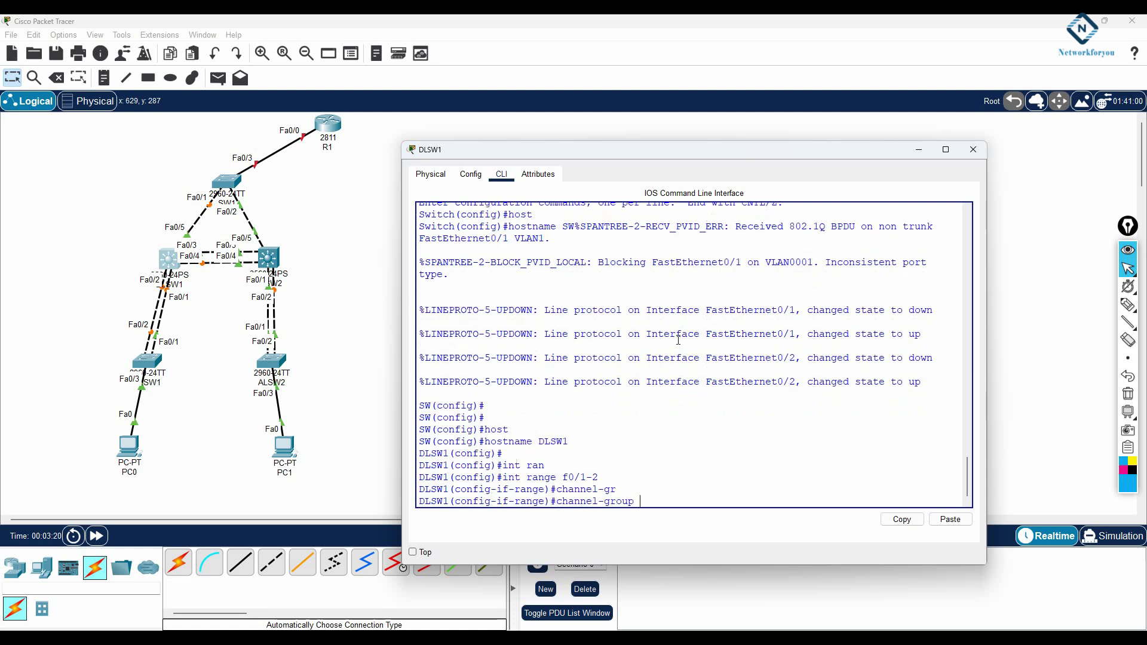
type("1 mo")
key("Tab")
type("ac")
key("Tab")
key("Return")
key("Return")
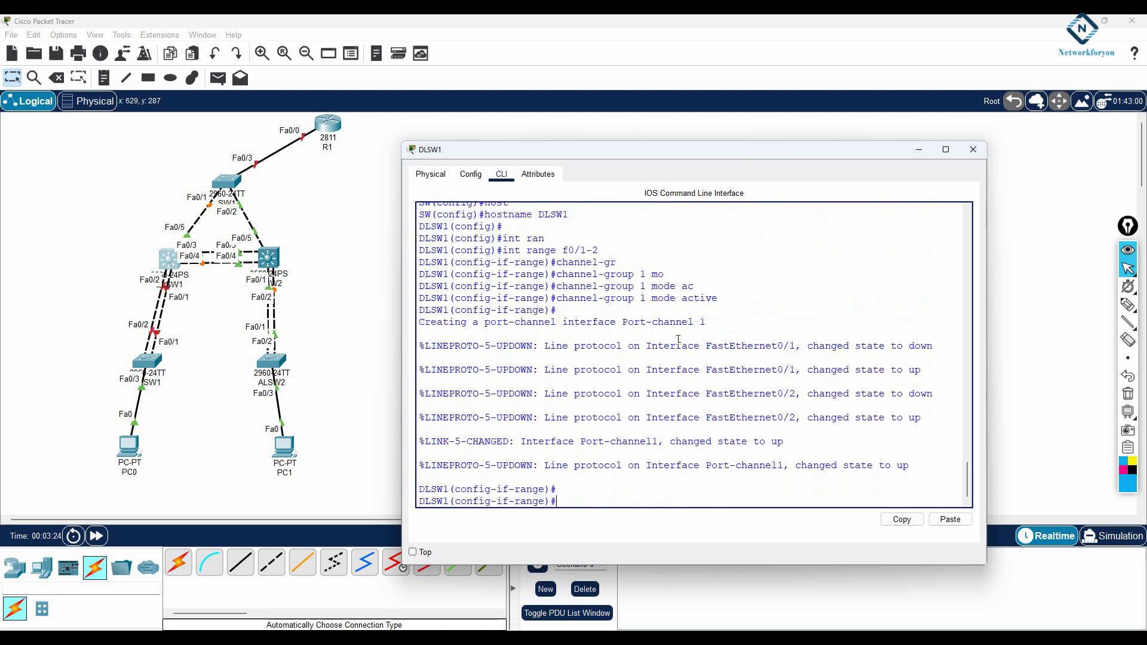
left_click_drag(778, 313, 556, 299)
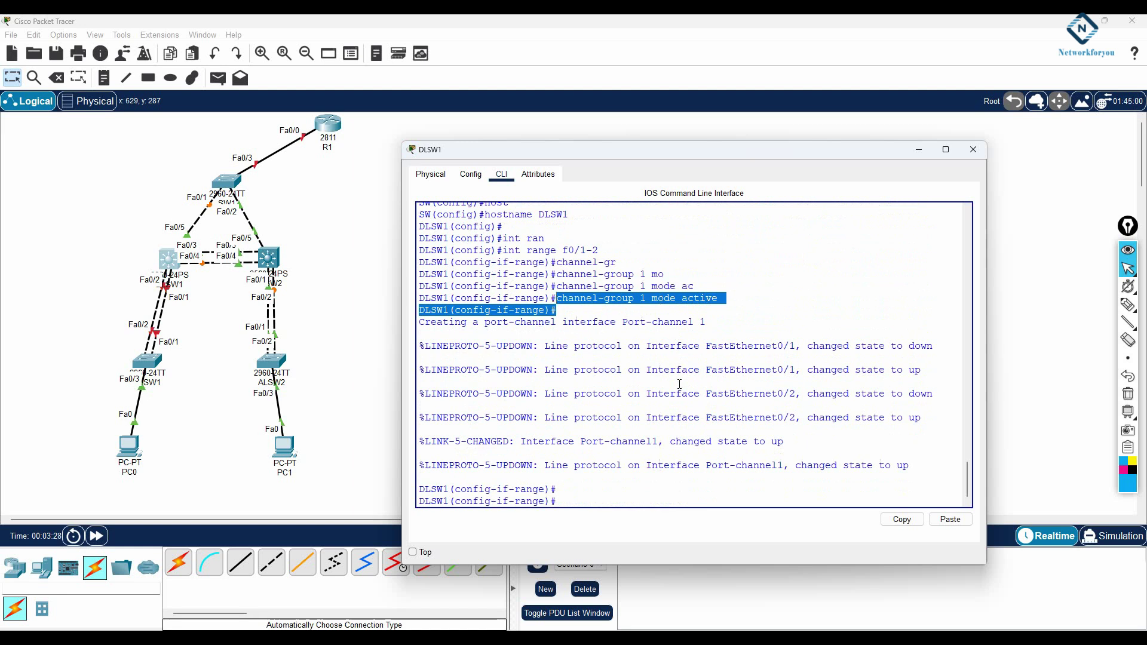
- On interface Port-channel 1, set the trunk encapsulation to dot1q
type("exit")
key("Return")
key("Return")
key("Return")
type("ig)#i")
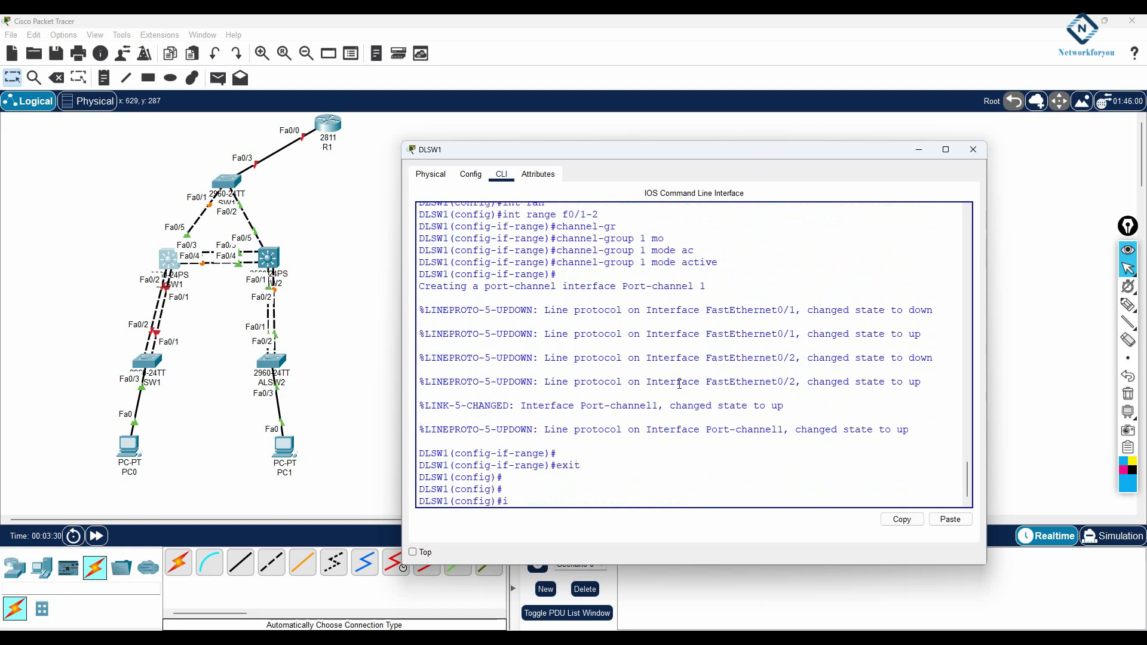
type("nt po")
key("Tab")
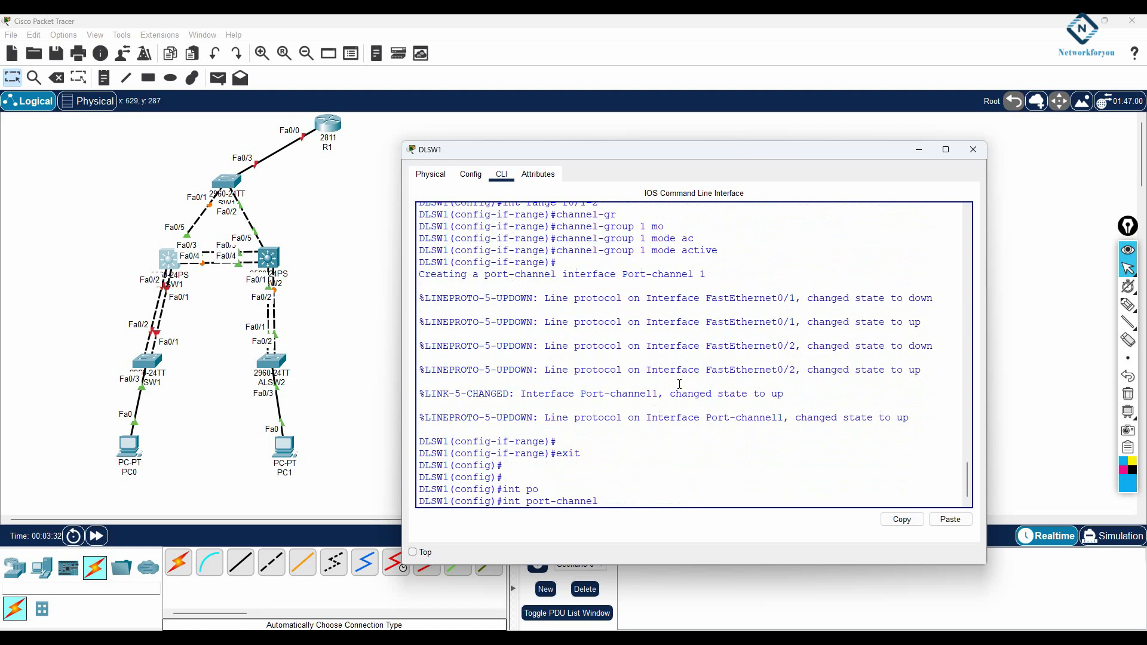
key("Return")
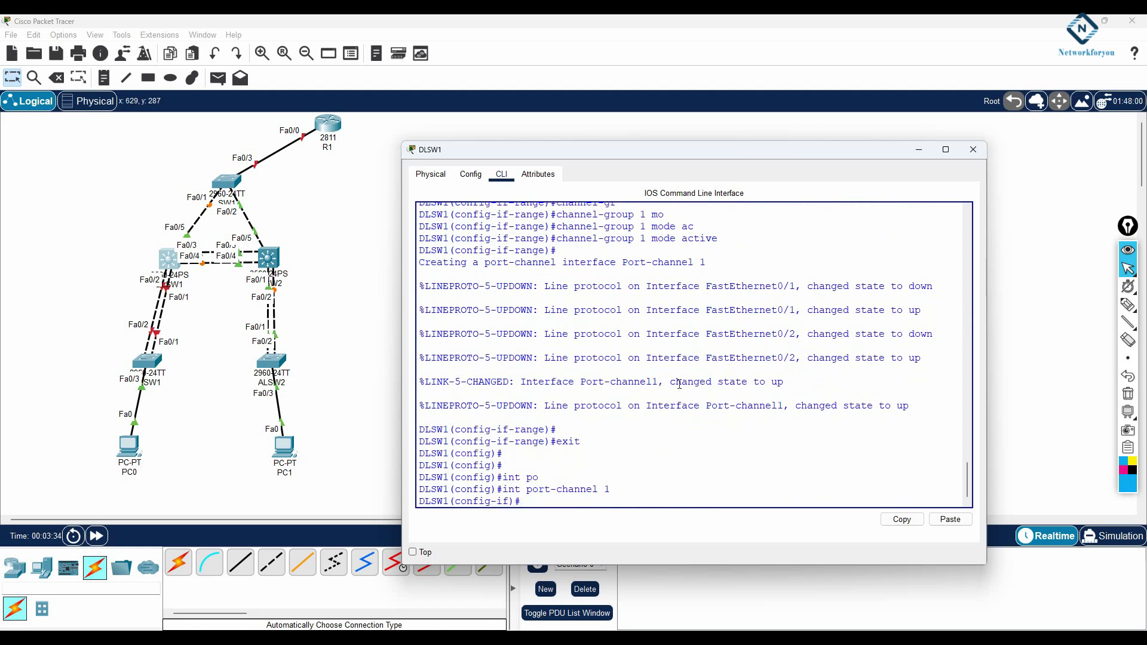
key("Tab")
type("tr")
key("Tab")
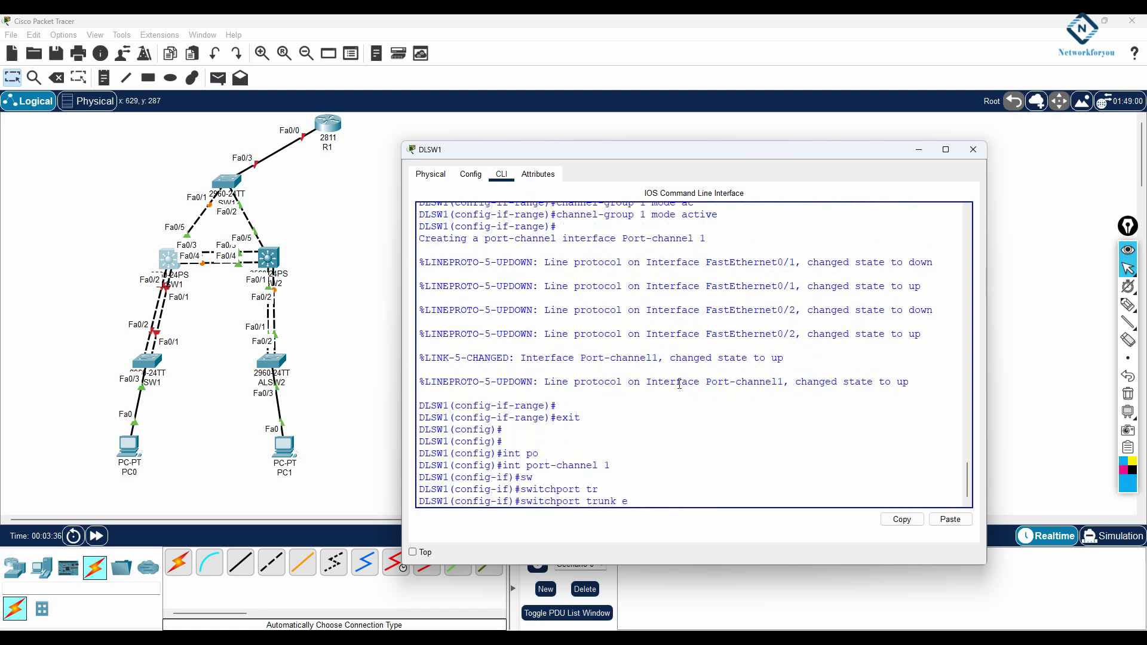
type("n")
key("Tab")
type("do")
key("Tab")
key("Return")
- Set Port-channel 1 to switchport mode trunk
type("s")
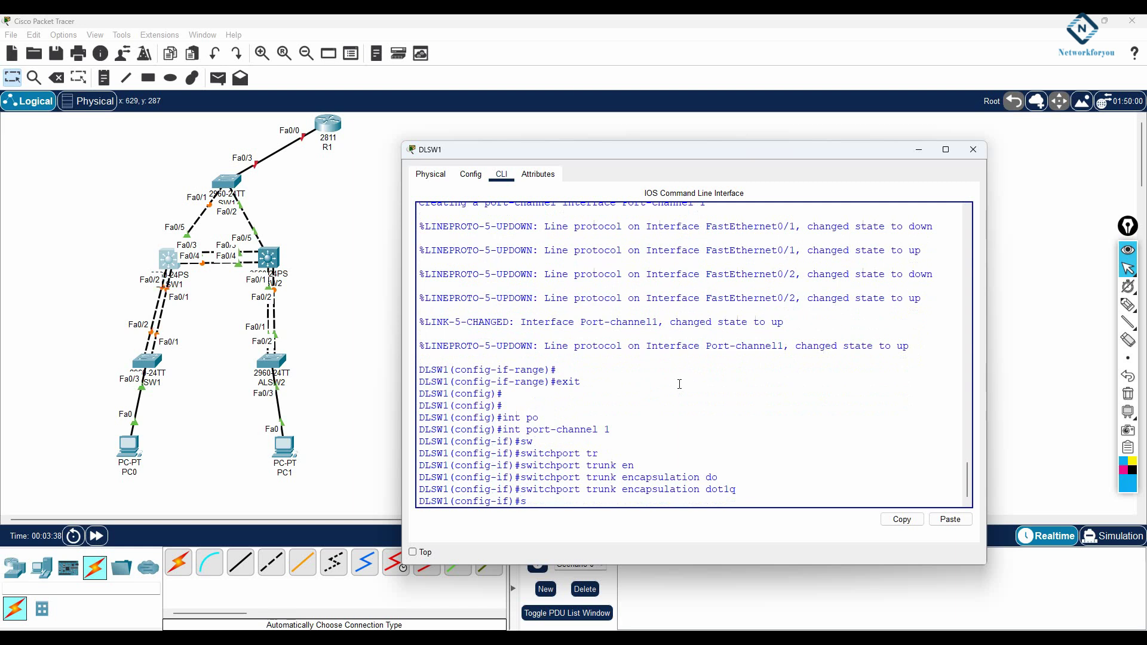
type("w")
key("Tab")
type("mo")
key("Tab")
type("tr")
key("Tab")
key("Return")
- Return to privileged mode and save DLSW1's running configuration with wr
type("exit")
key("Return")
key("Return")
type("exit")
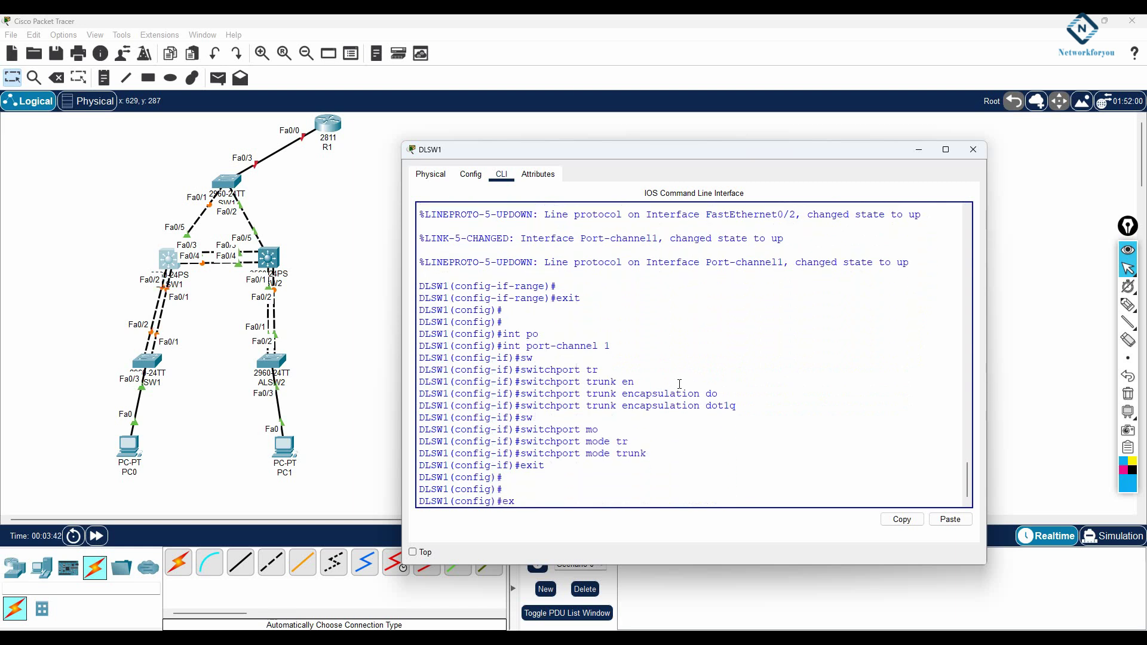
key("Return")
key("Return")
type("wr")
key("Return")
key("Return")
key("Return")
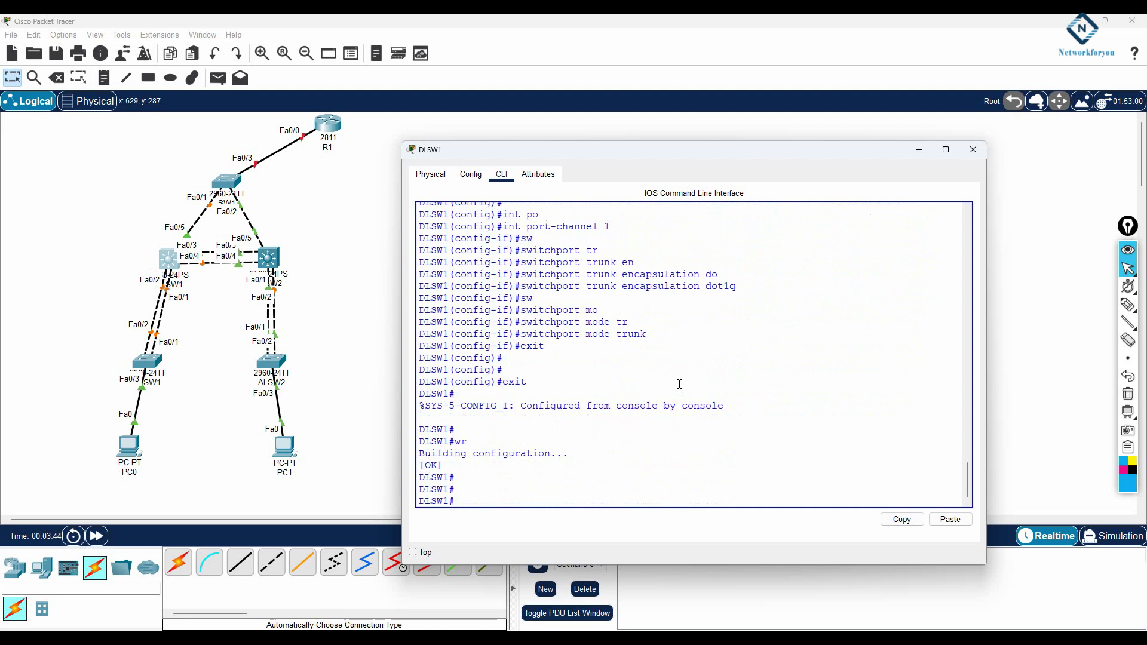
left_click(280, 362)
- Open ALSW2's CLI console, widen the window, and enter privileged mode
left_click(501, 175)
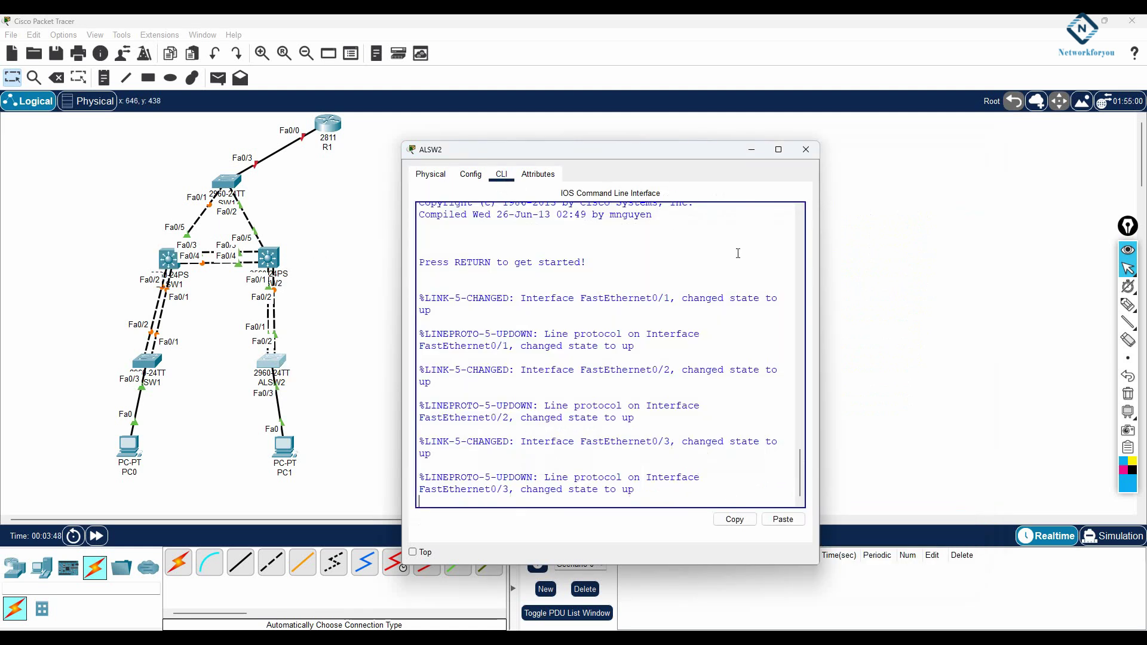
left_click_drag(819, 253, 956, 302)
key("Return")
key("Return")
key("Return")
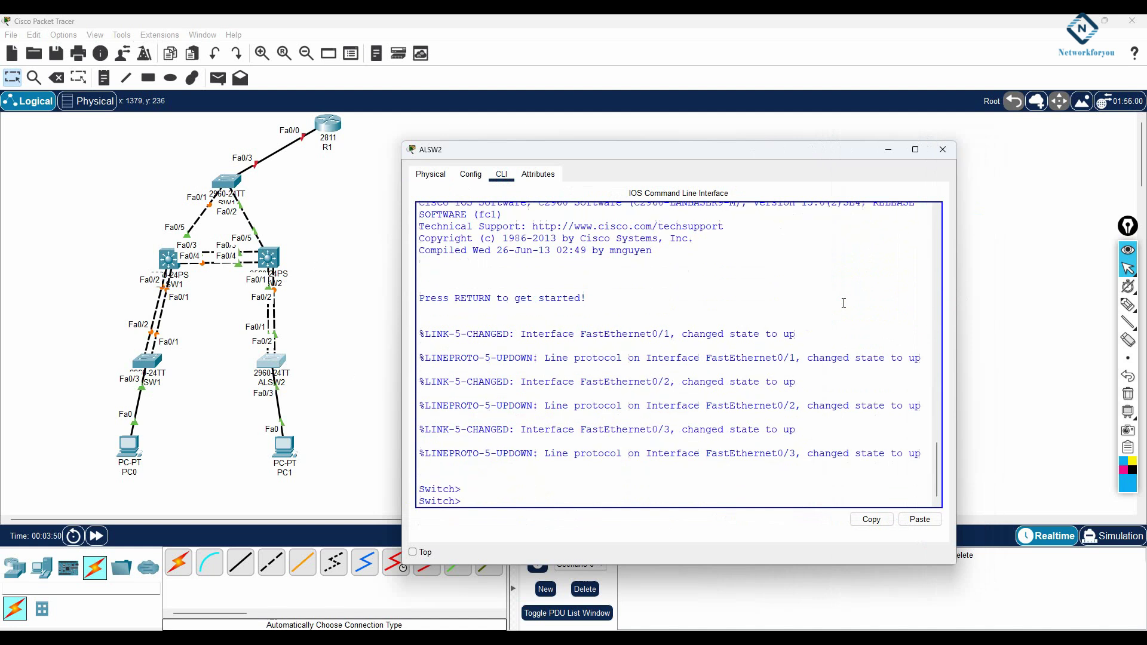
type("en")
key("Return")
- Enter global configuration mode and set the switch hostname to ALSW1
type("cofni")
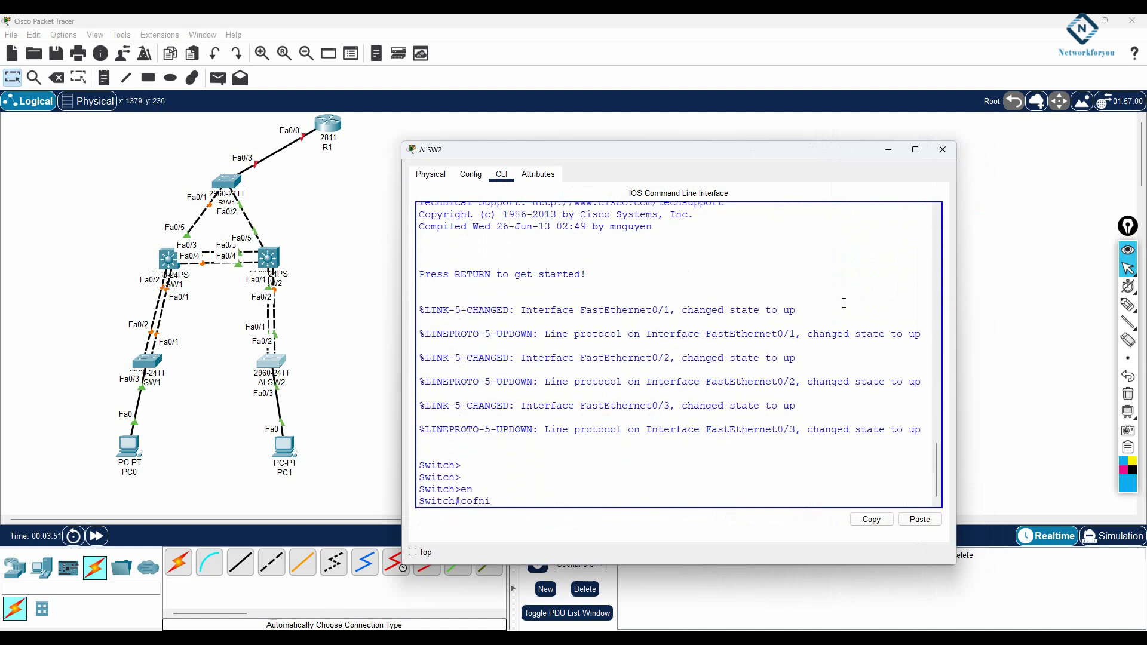
key("BackSpace")
key("BackSpace")
type("fig t")
key("Return")
type("config t")
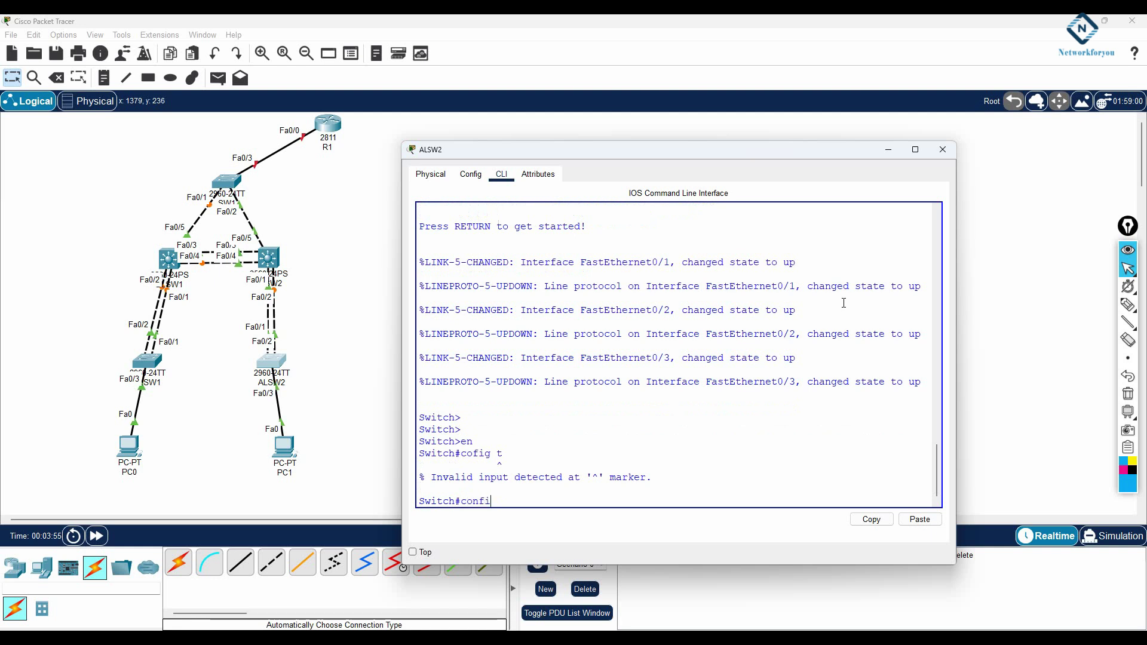
key("Return")
type("host")
key("Tab")
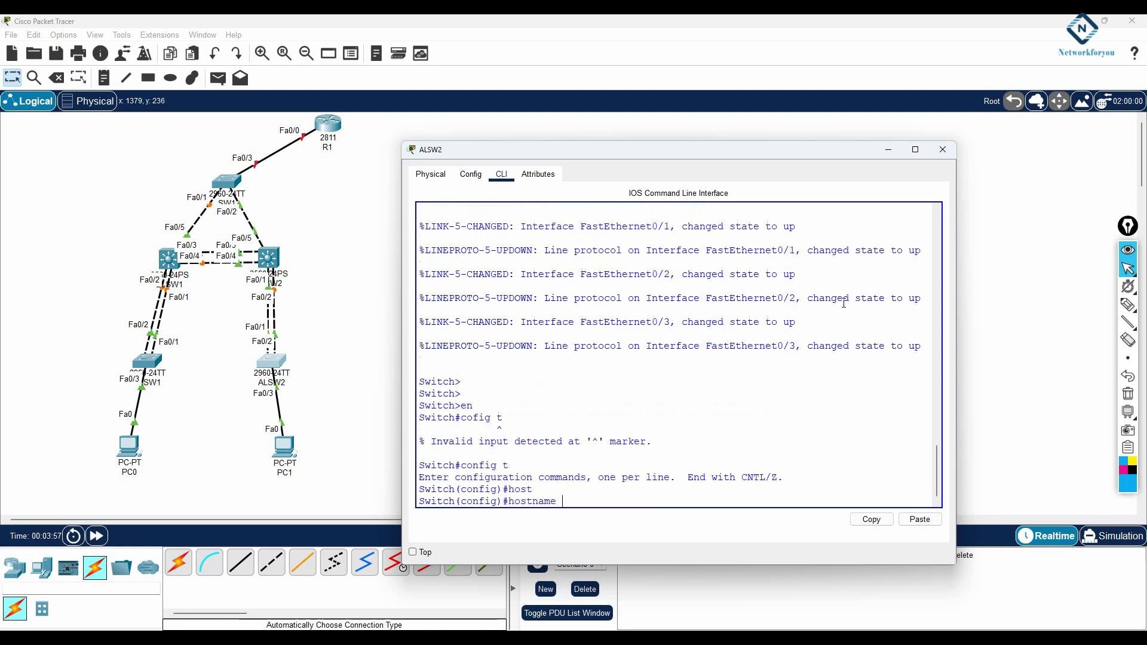
type("SWALSW1")
key("Return")
- Put Fa0/1–Fa0/2 in LACP channel-group 1 active, then leave interface range mode
type("int ")
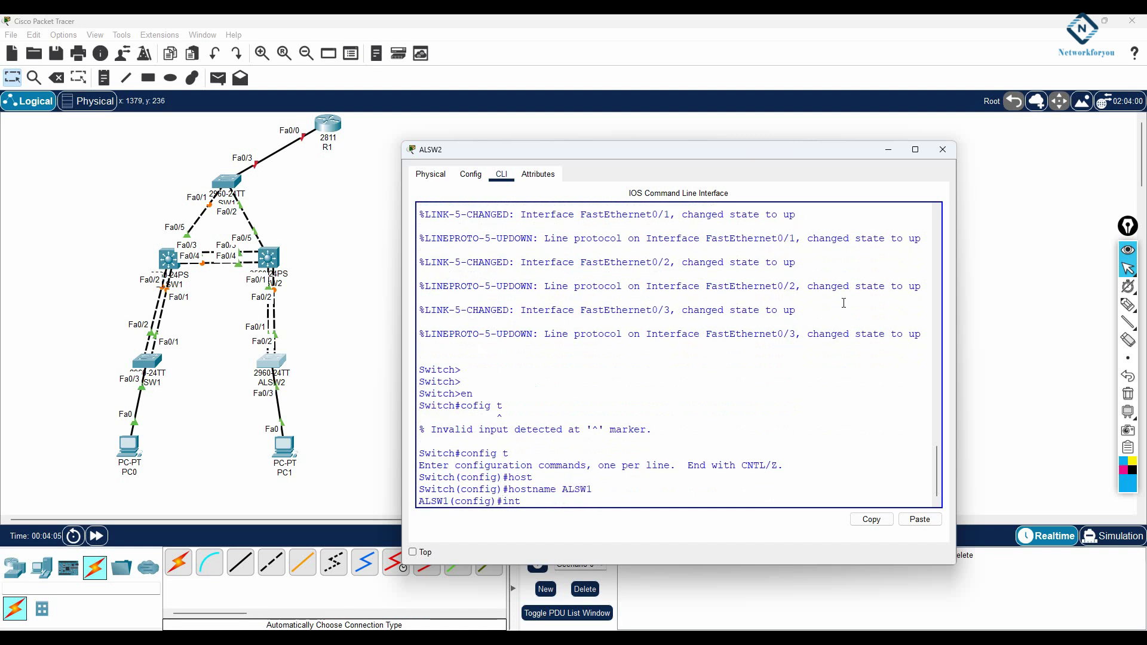
type("r")
key("Tab")
type("f0/1-2")
key("Return")
type("sw")
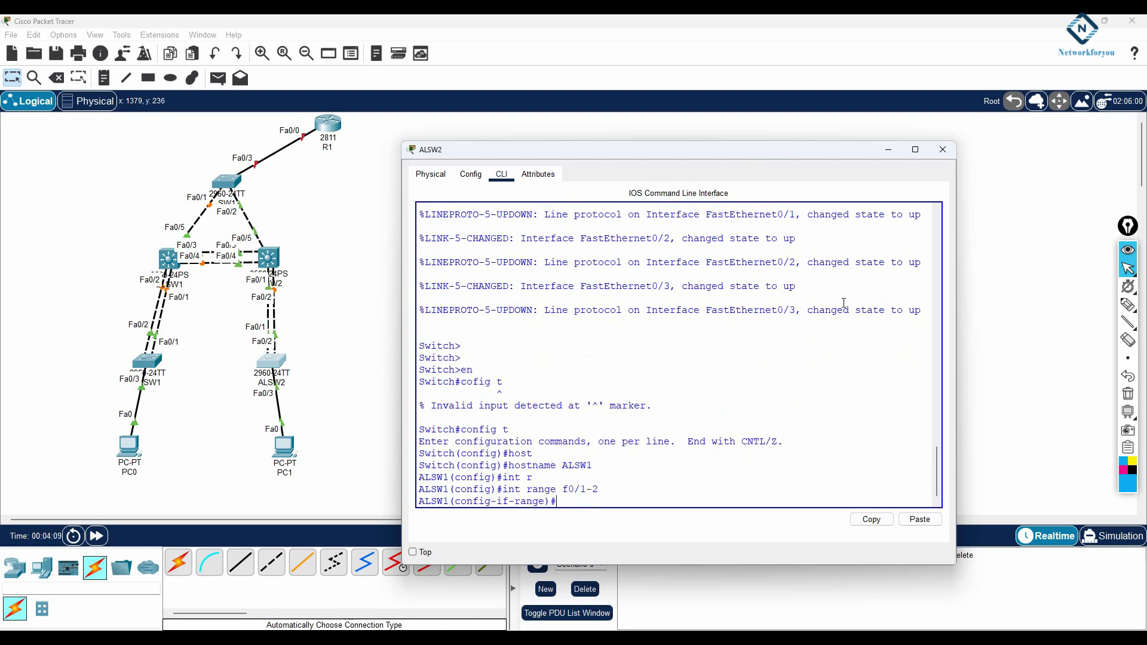
key("Tab")
key("BackSpace")
key("BackSpace")
key("BackSpace")
key("BackSpace")
key("BackSpace")
key("BackSpace")
key("BackSpace")
key("BackSpace")
key("BackSpace")
key("BackSpace")
type("channel-gr")
key("Tab")
type("1 ")
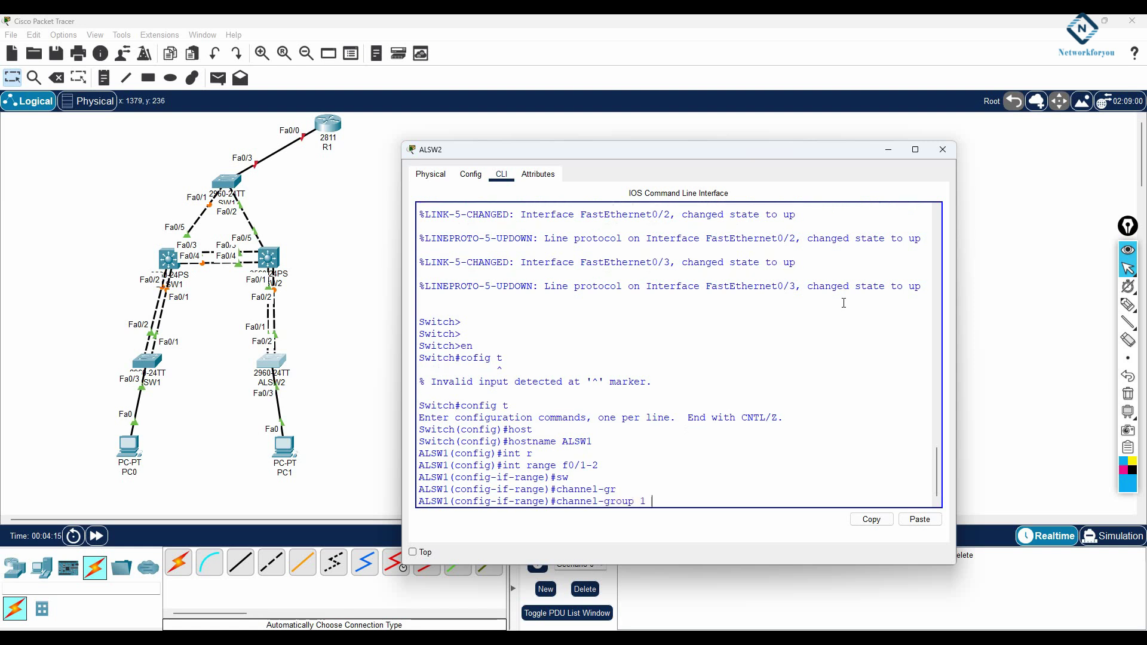
type("mo")
key("Tab")
type("ac")
key("Tab")
key("Return")
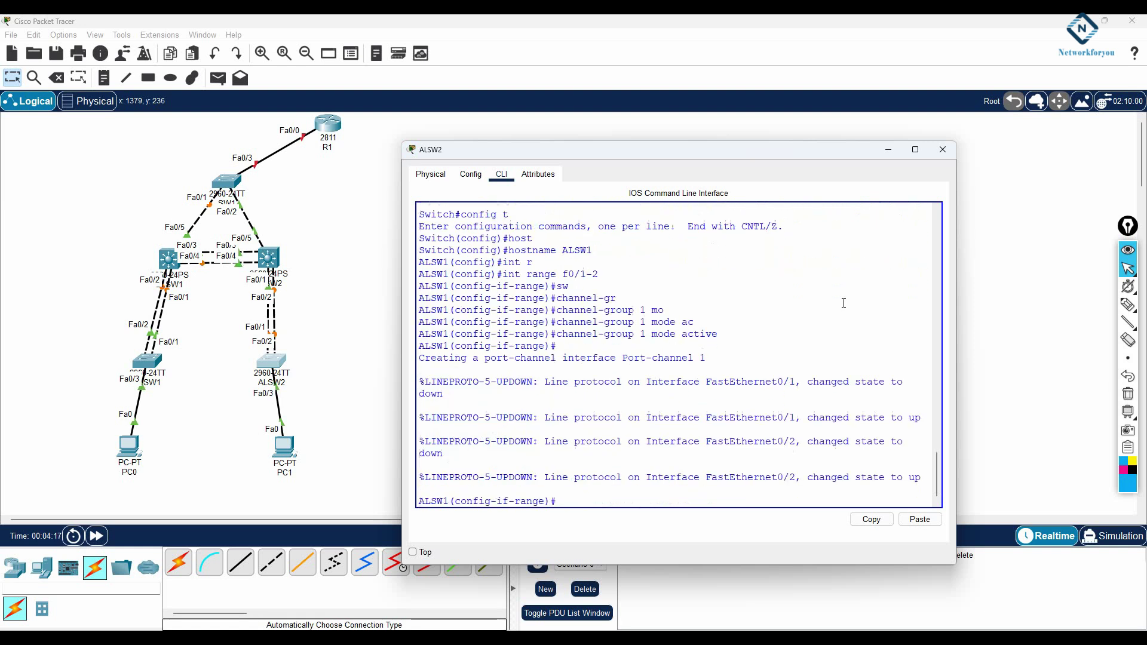
key("Return")
type("exi")
key("Return")
key("Return")
key("Return")
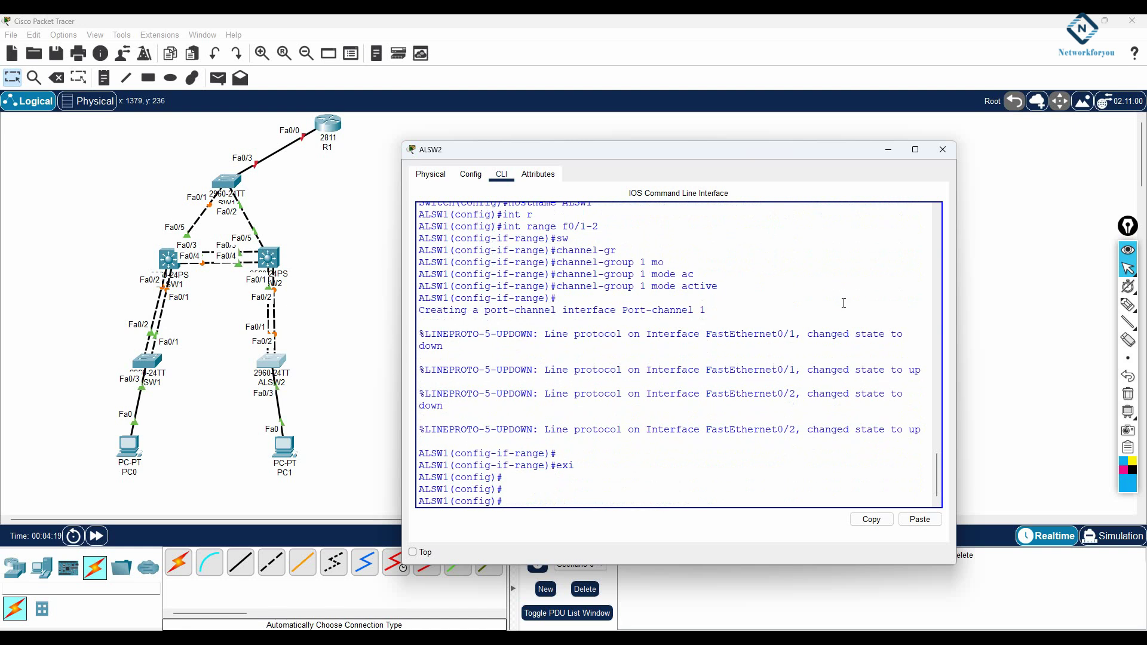
- Set interface Port-channel 1 to switchport mode trunk
key("Return")
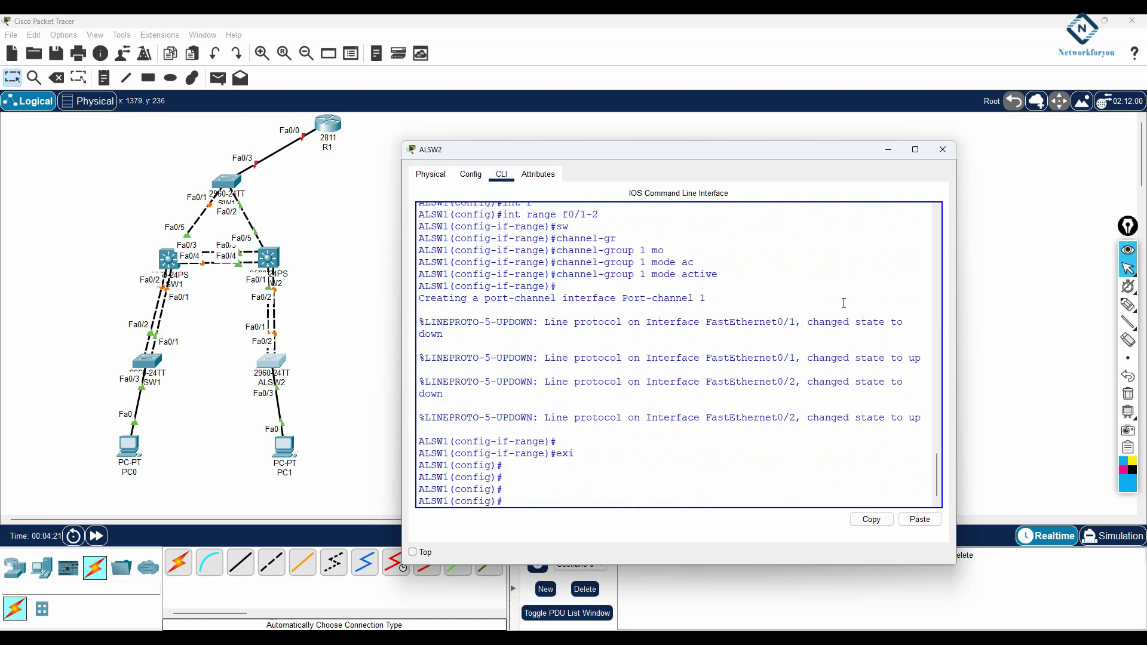
type("int port")
key("Tab")
type("1")
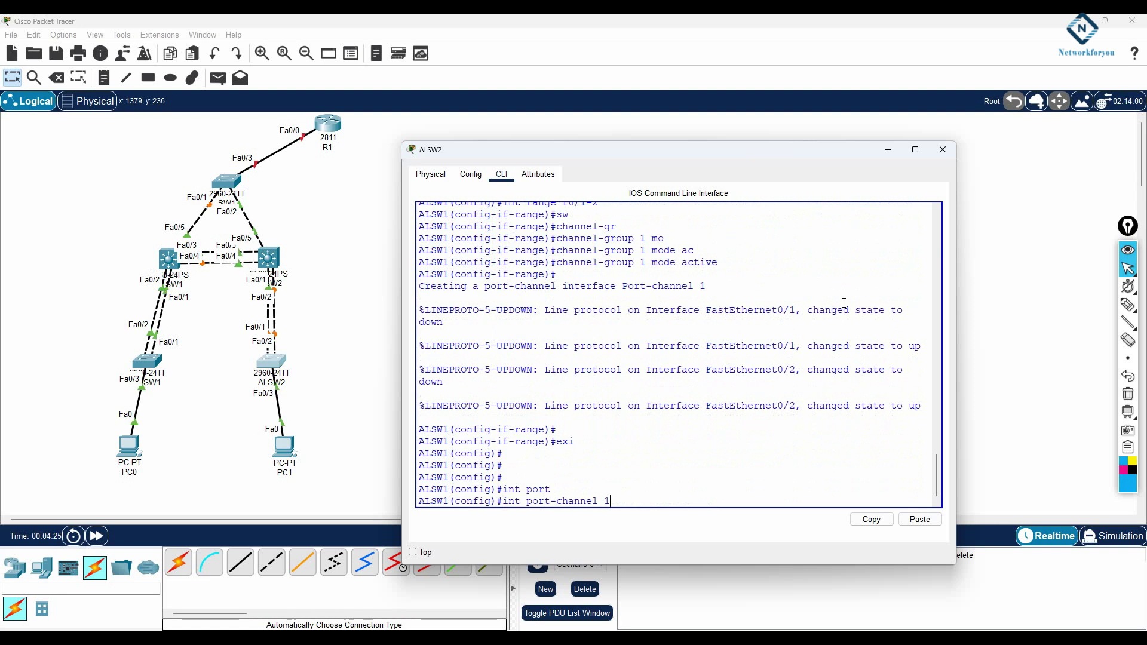
key("Return")
type("sw")
key("Tab")
key("BackSpace")
key("BackSpace")
key("BackSpace")
key("BackSpace")
key("BackSpace")
key("BackSpace")
key("BackSpace")
key("BackSpace")
key("BackSpace")
type("sw")
key("Tab")
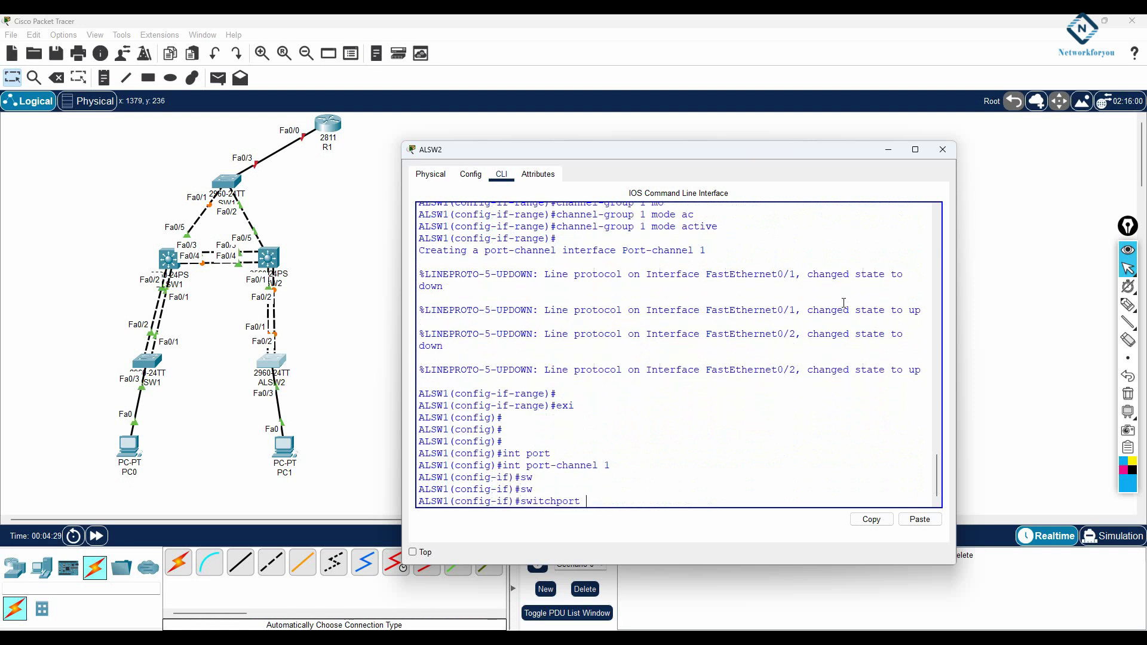
type("mo")
key("Tab")
type("tr")
key("Tab")
key("Return")
- Exit to privileged mode and save the running configuration with wr
type("ex")
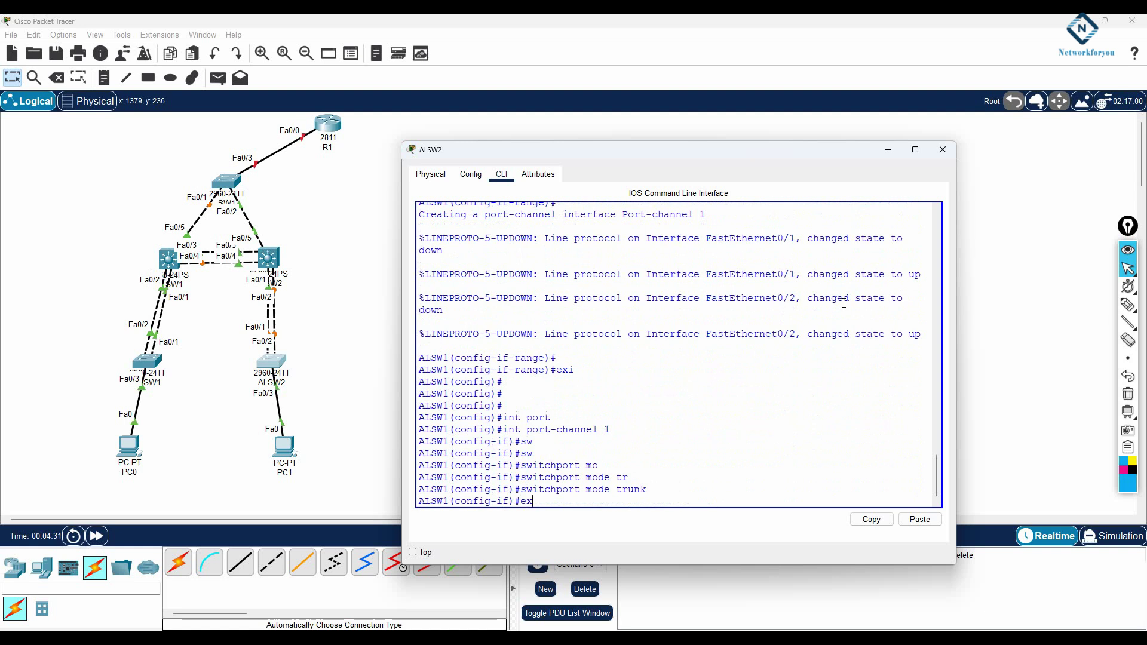
type("it")
key("Return")
key("Return")
key("Return")
type("exi")
key("BackSpace")
type("xit")
key("Return")
key("Return")
type("wr")
key("Return")
key("Return")
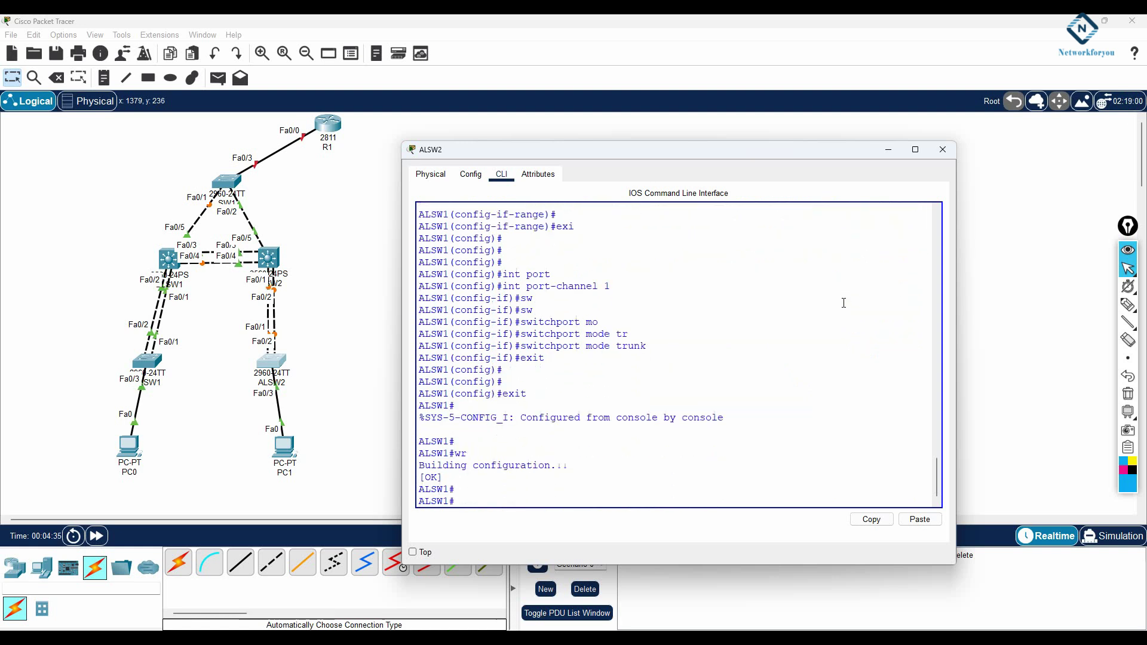
- Open DLSW2's CLI console, widen it, and decline the initial configuration dialog
left_click(269, 256)
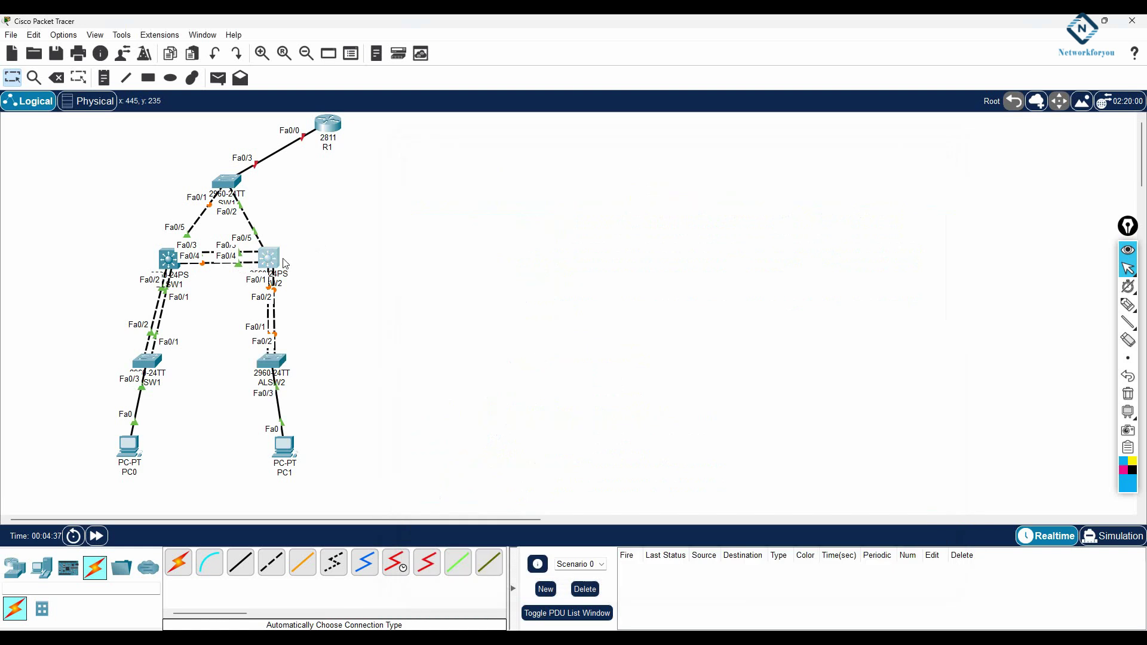
left_click(501, 174)
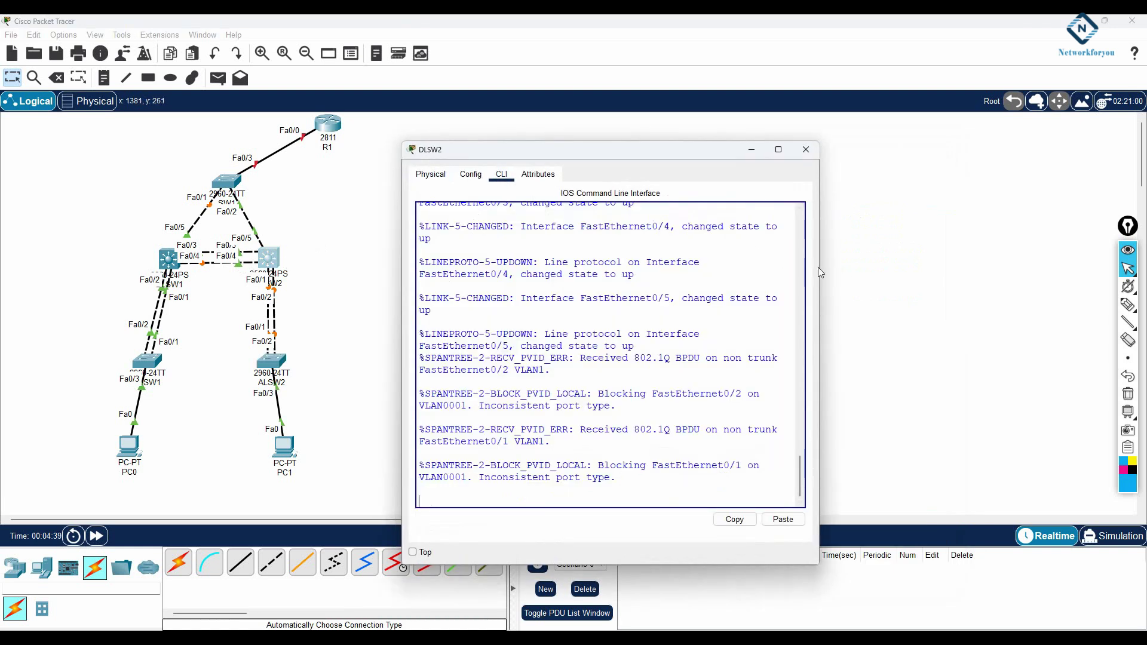
left_click_drag(821, 266, 985, 267)
key("Return")
key("Return")
key("Return")
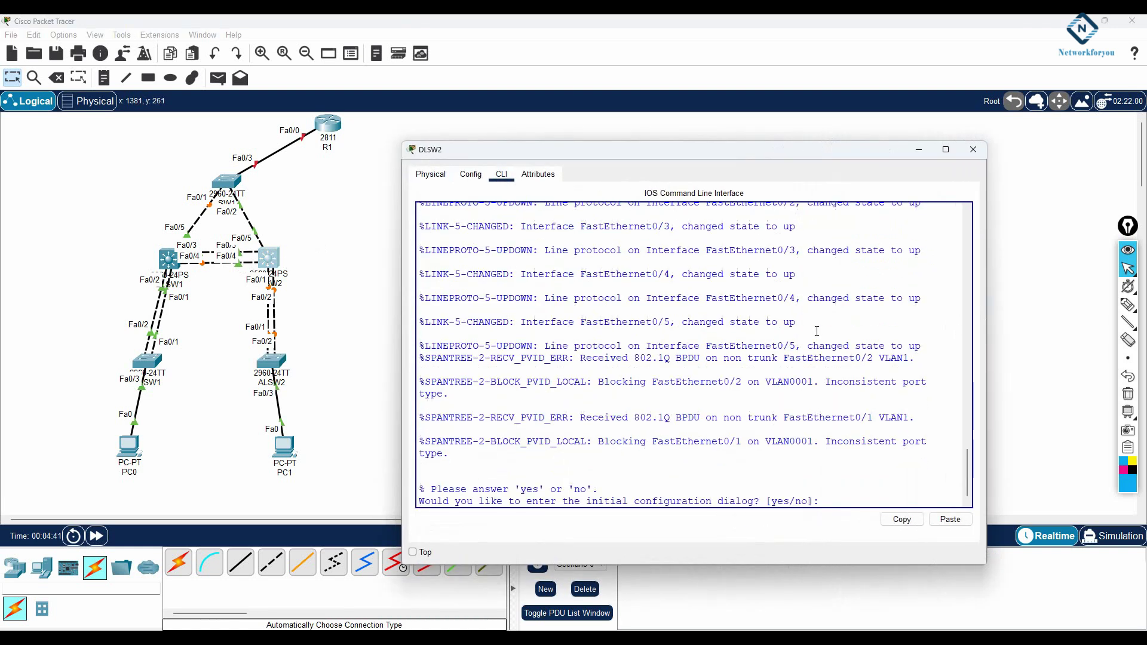
type("no")
key("Return")
- Enter global configuration mode and set the hostname to DLSW2
key("Return")
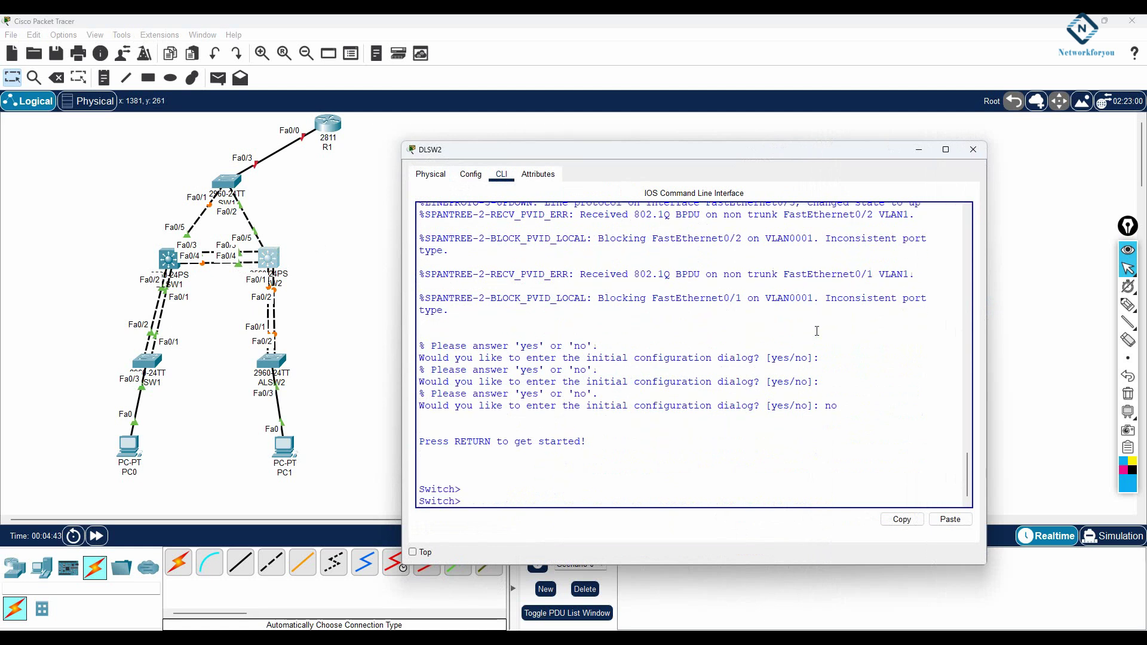
type("en")
key("Return")
type("config t")
key("Return")
type("host")
key("Tab")
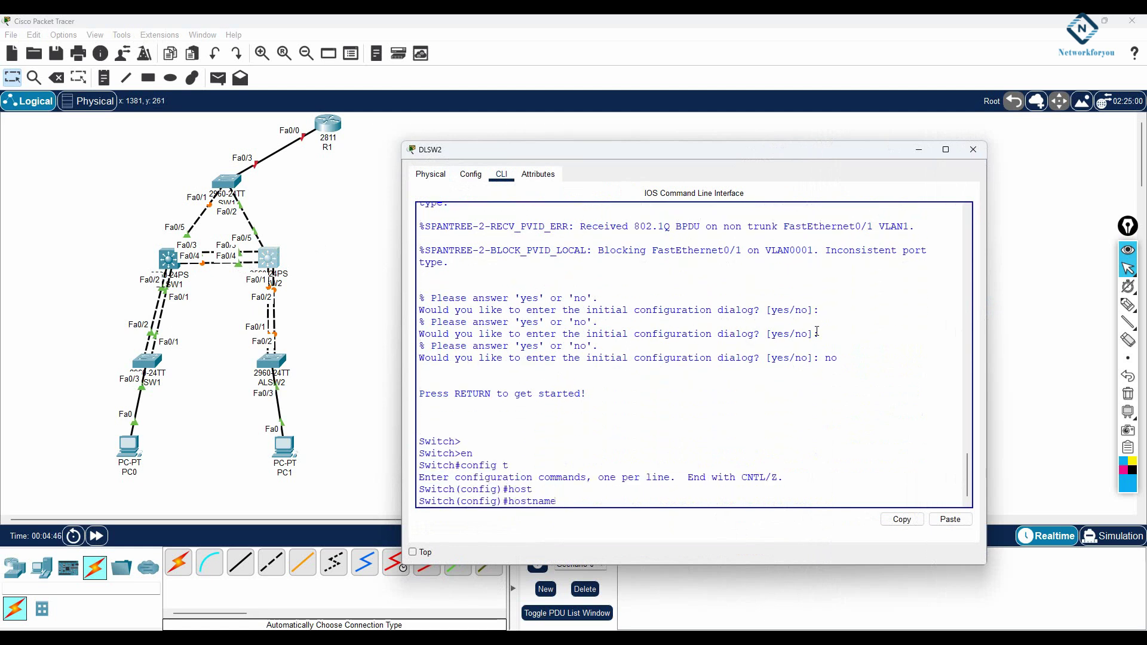
type("DLSW2")
key("Return")
- Bundle Fa0/1–Fa0/2 into LACP channel-group 1 in active mode
type("int")
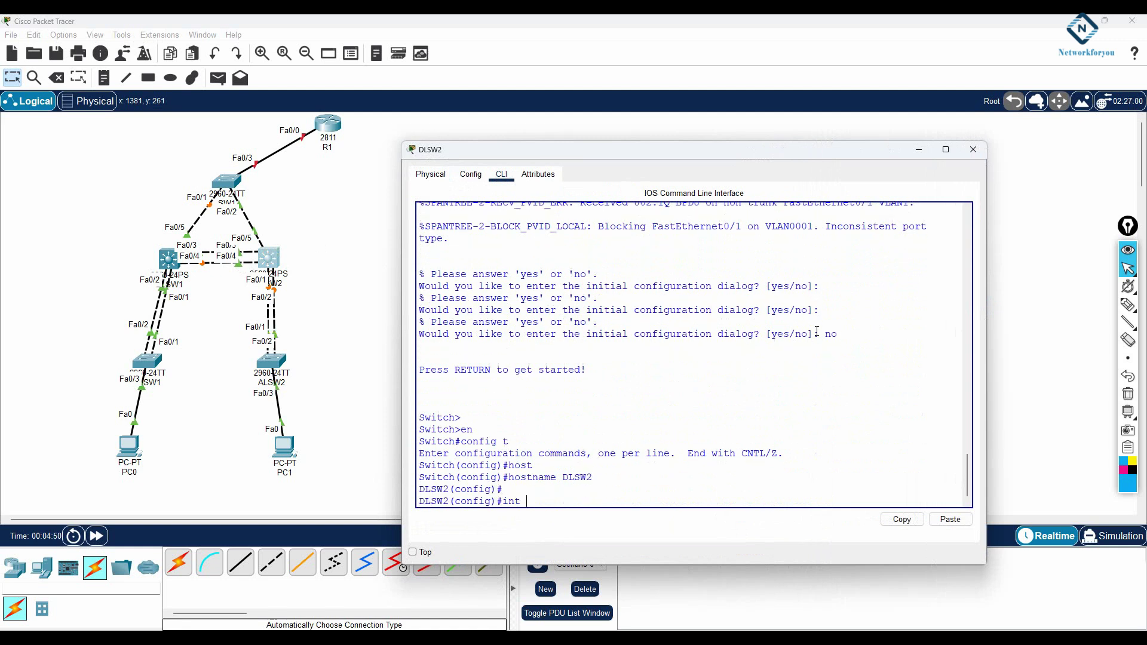
type(" r")
key("Tab")
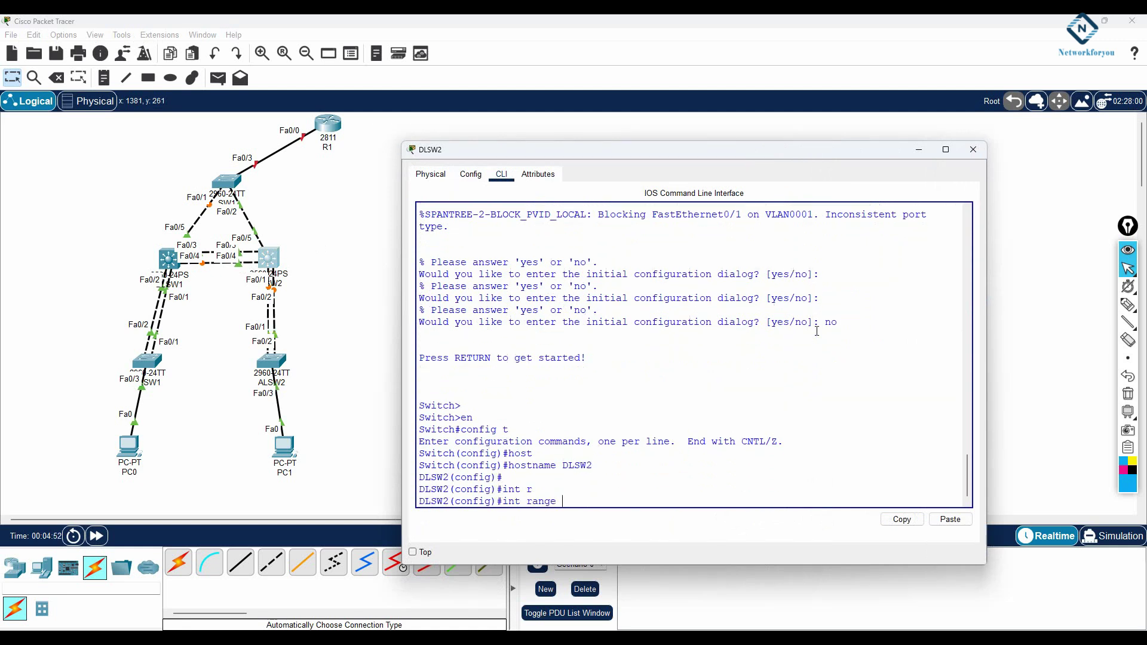
type("f0/1-2")
key("Return")
type("channel-r")
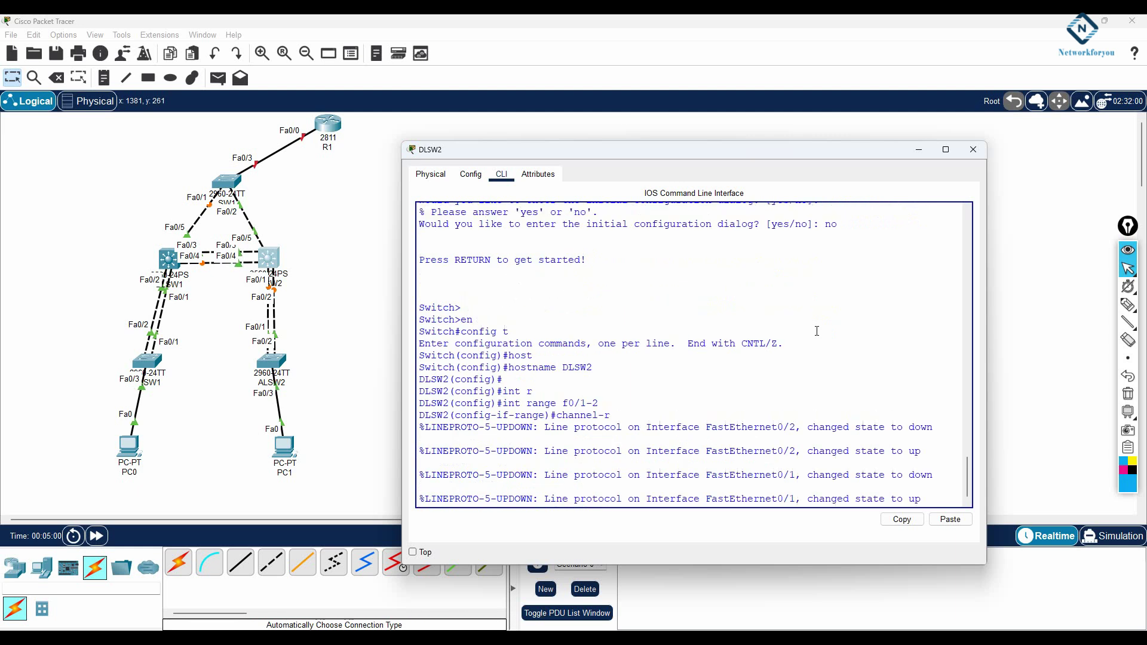
key("BackSpace")
key("Return")
key("Return")
key("Return")
key("Up")
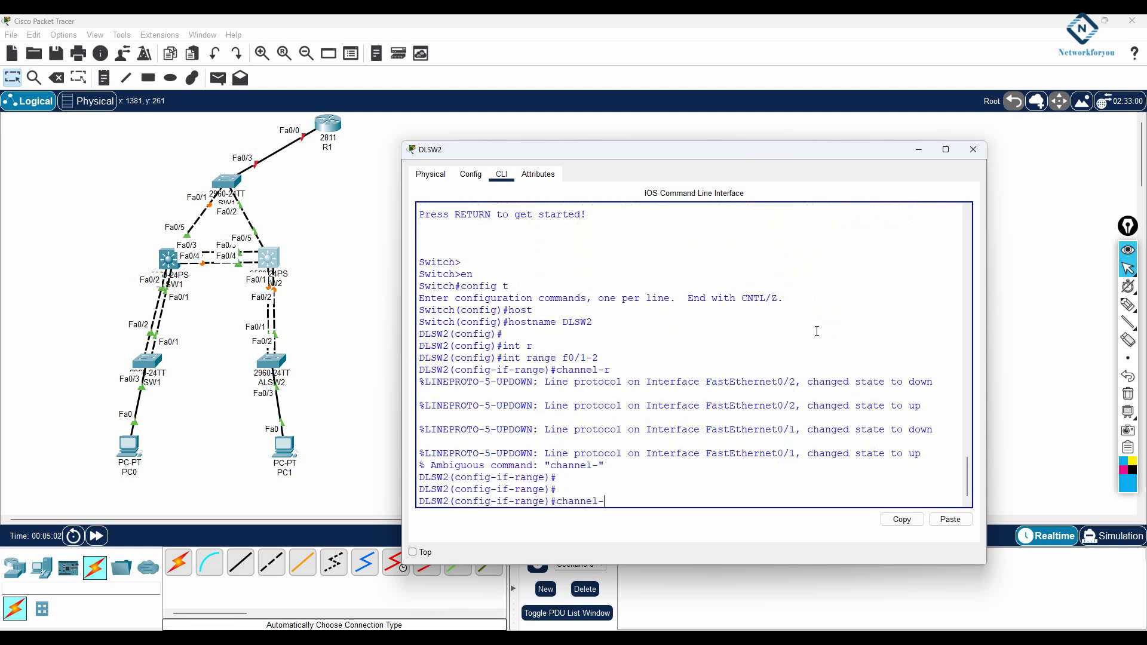
type("gr")
key("Tab")
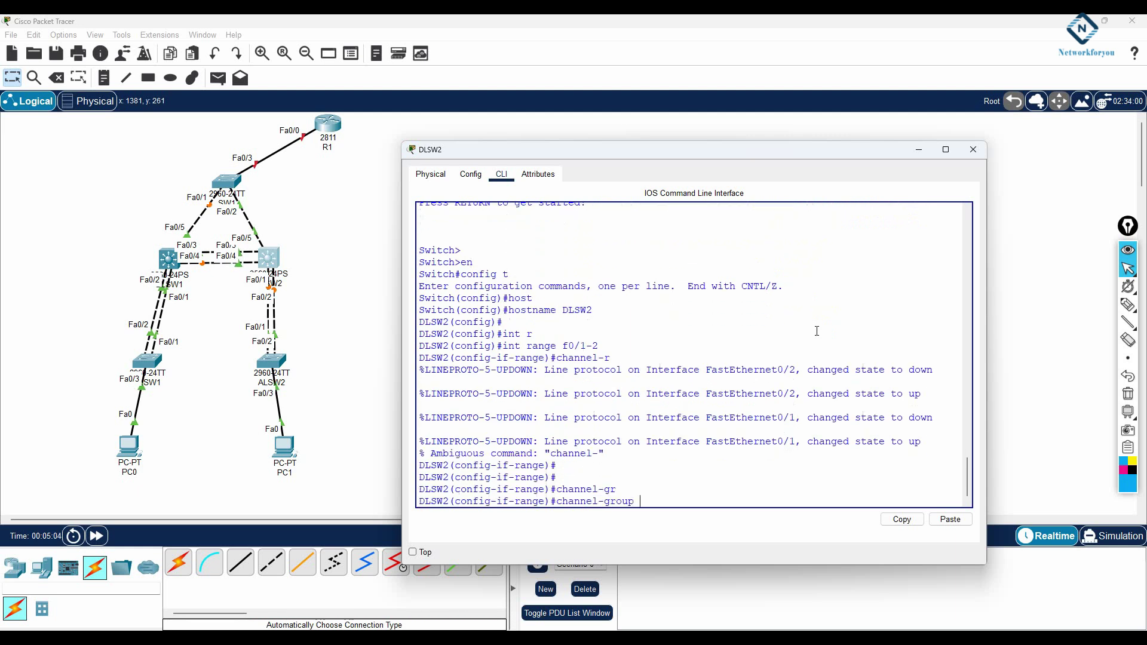
type("1 mo")
key("Tab")
type("ac")
key("Tab")
key("Return")
key("Return")
key("Return")
key("Return")
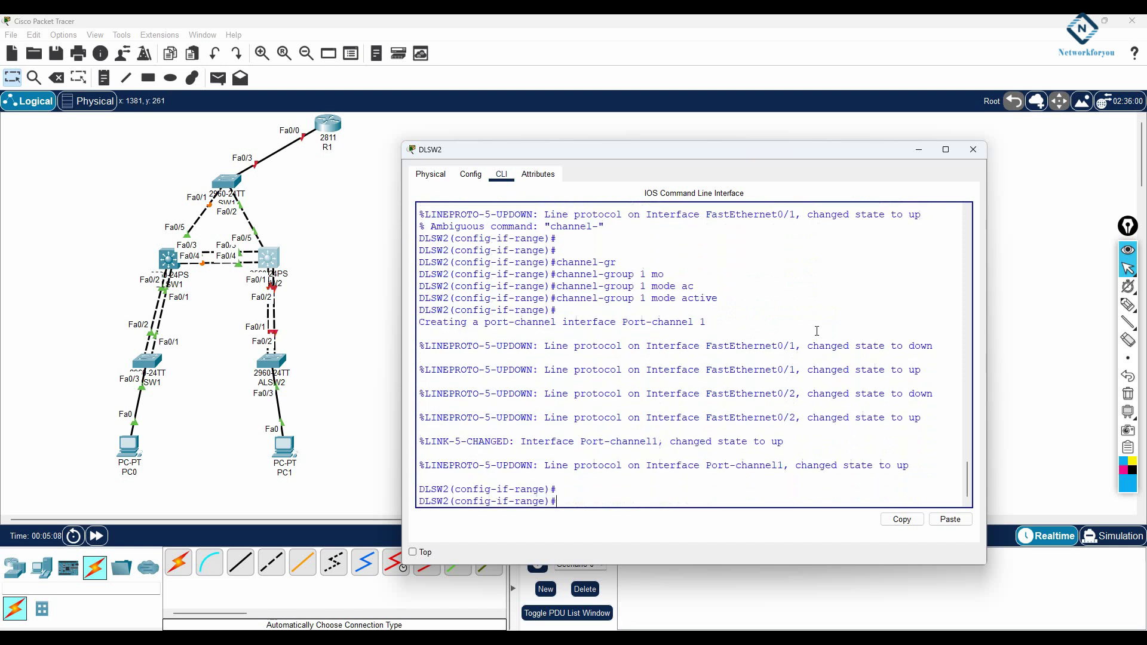
type("int")
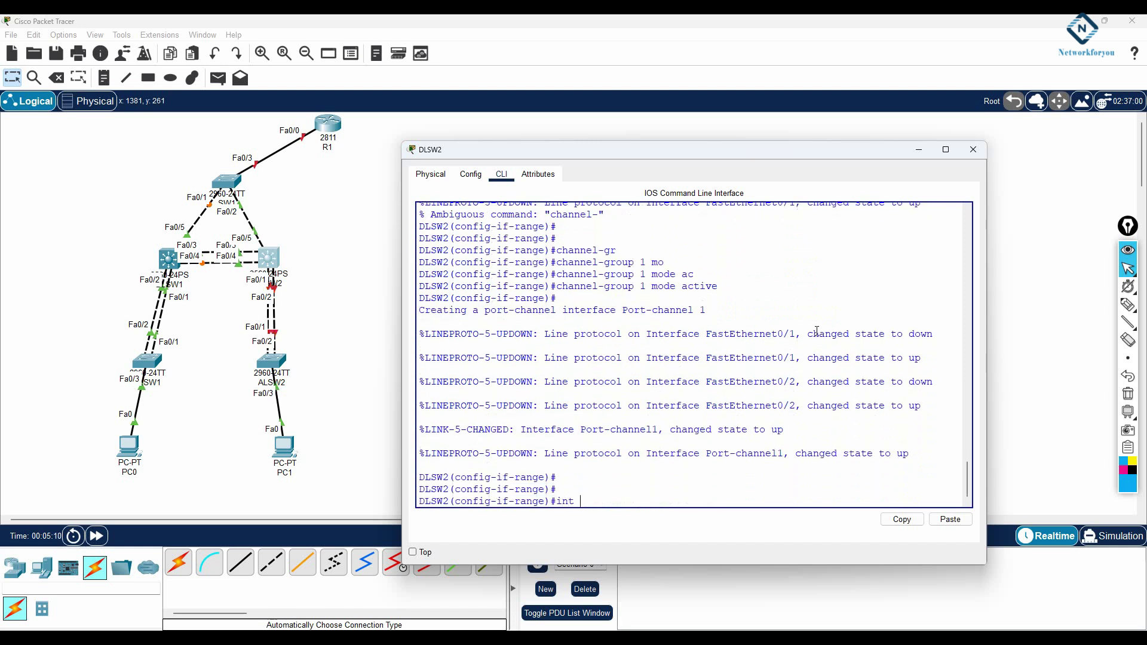
key("BackSpace")
key("BackSpace")
key("BackSpace")
- Enter DLSW2's Port-channel 1 and set its trunk encapsulation to dot1q
type("exit")
key("Return")
key("Return")
key("Return")
type("int p")
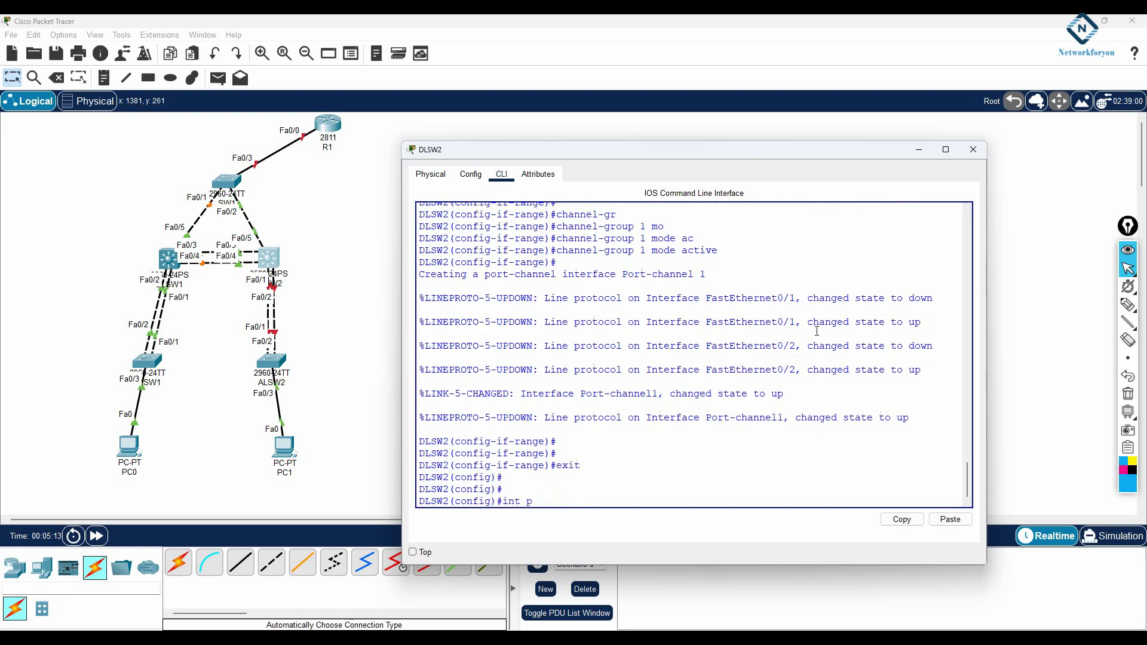
type("or")
key("Tab")
type("1")
key("Return")
type("sw")
key("Tab")
type("tr")
key("Tab")
type("en")
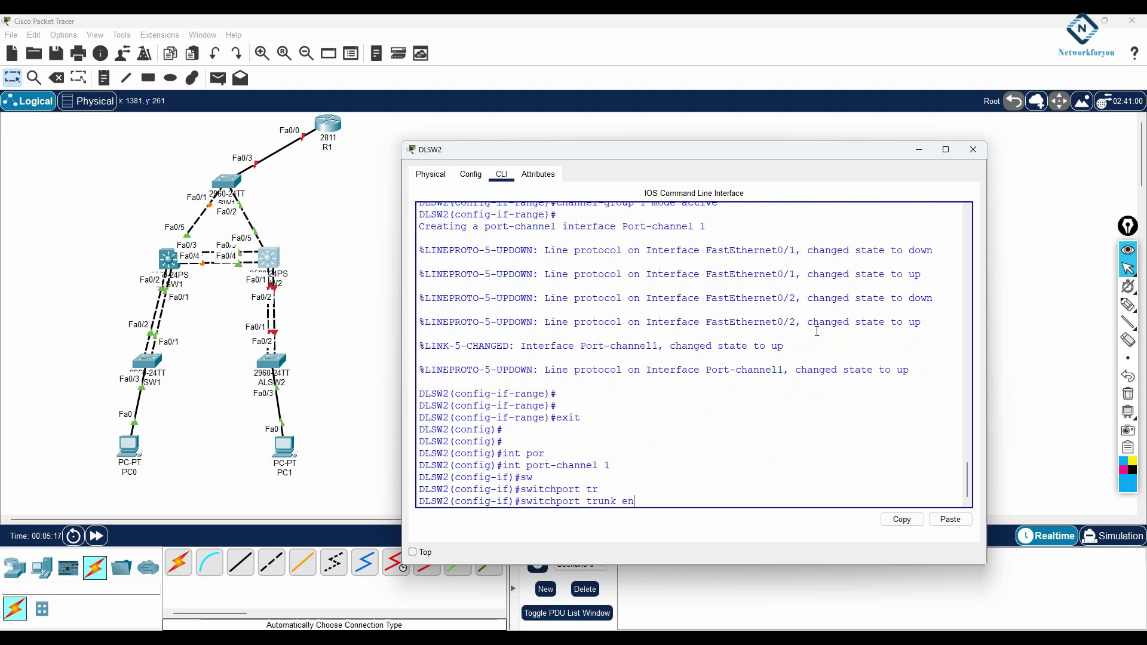
key("Tab")
type("do")
key("Tab")
key("Return")
- Set Port-channel 1 to switchport mode trunk and exit its configuration
type("switchport m")
key("Tab")
type("mo")
key("Tab")
type("tr")
key("Tab")
key("Return")
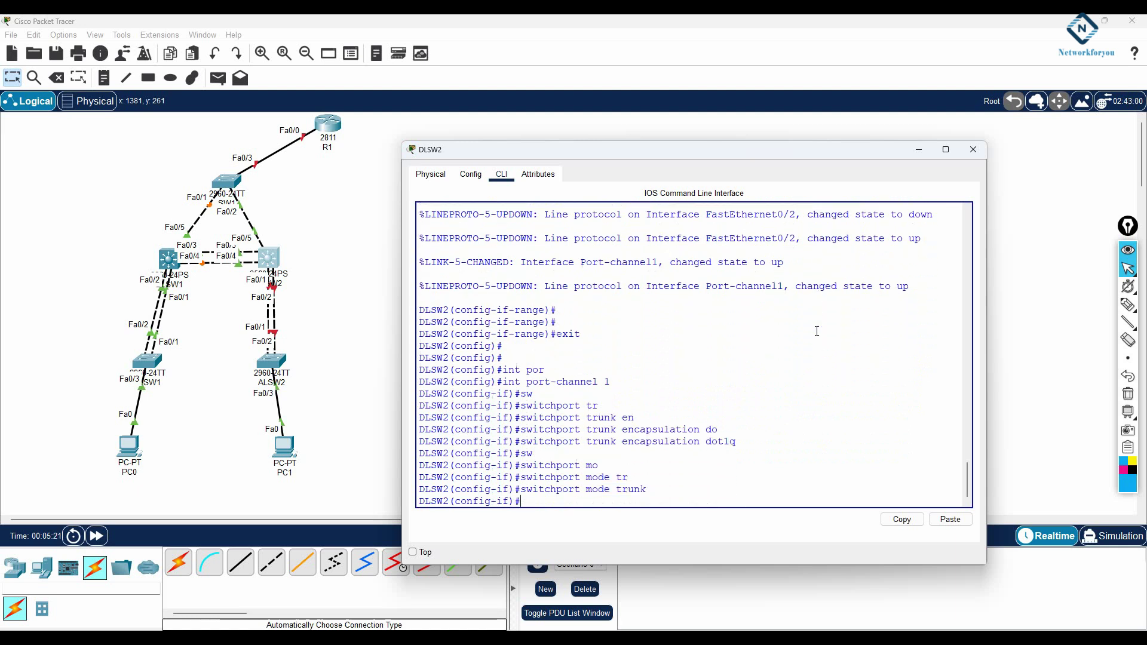
key("Return")
key("Return")
key("Return")
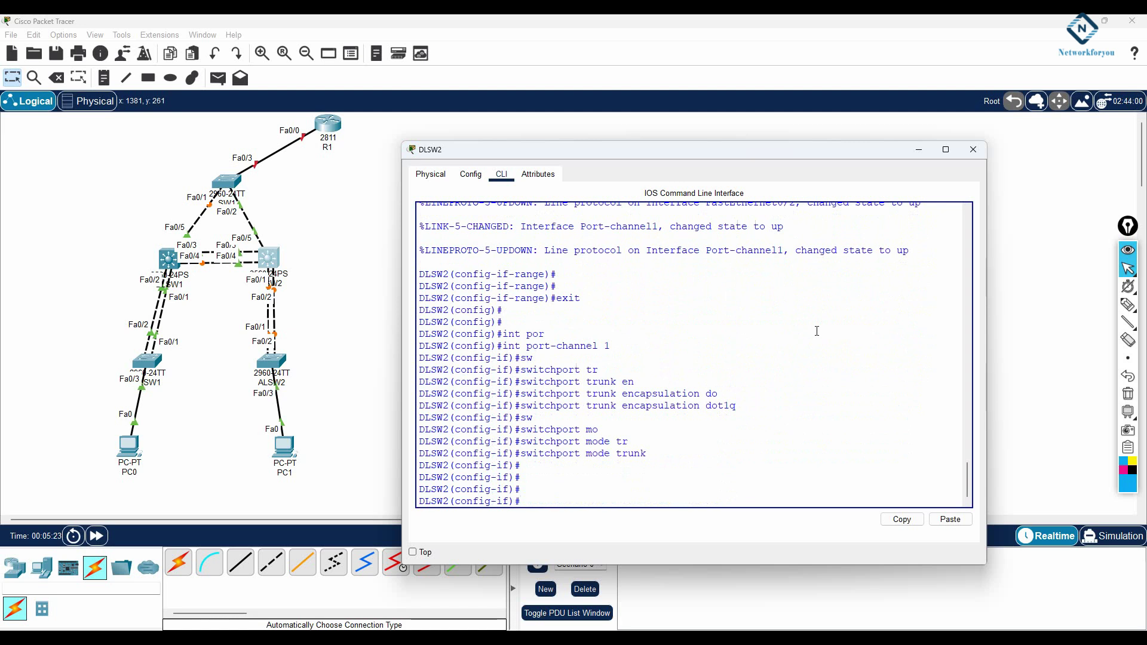
type("exit")
key("Return")
key("Return")
key("Return")
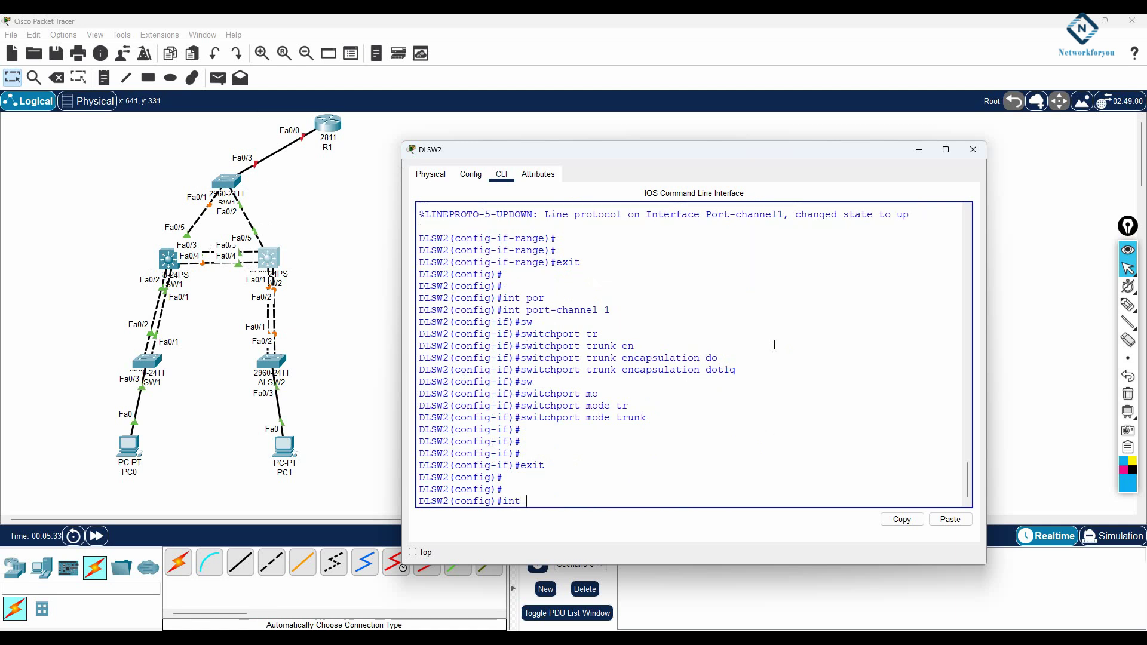
- Bundle DLSW2's Fa0/3–Fa0/4 into LACP channel-group 2 in active mode
type("r")
key("Tab")
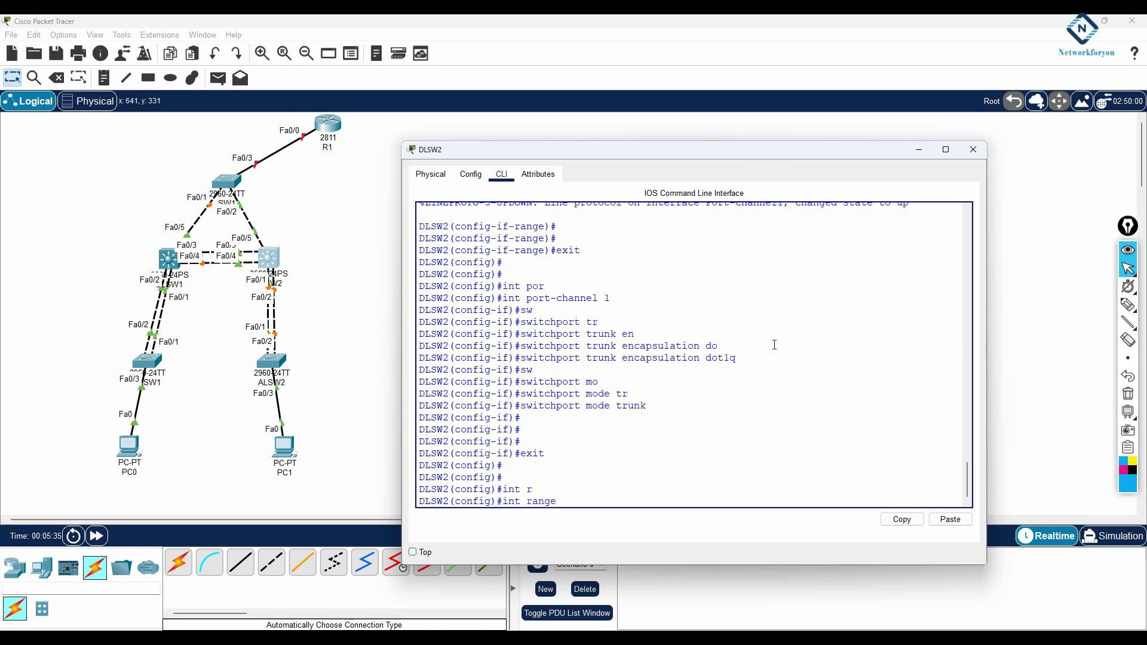
type("f0/3-4")
key("Return")
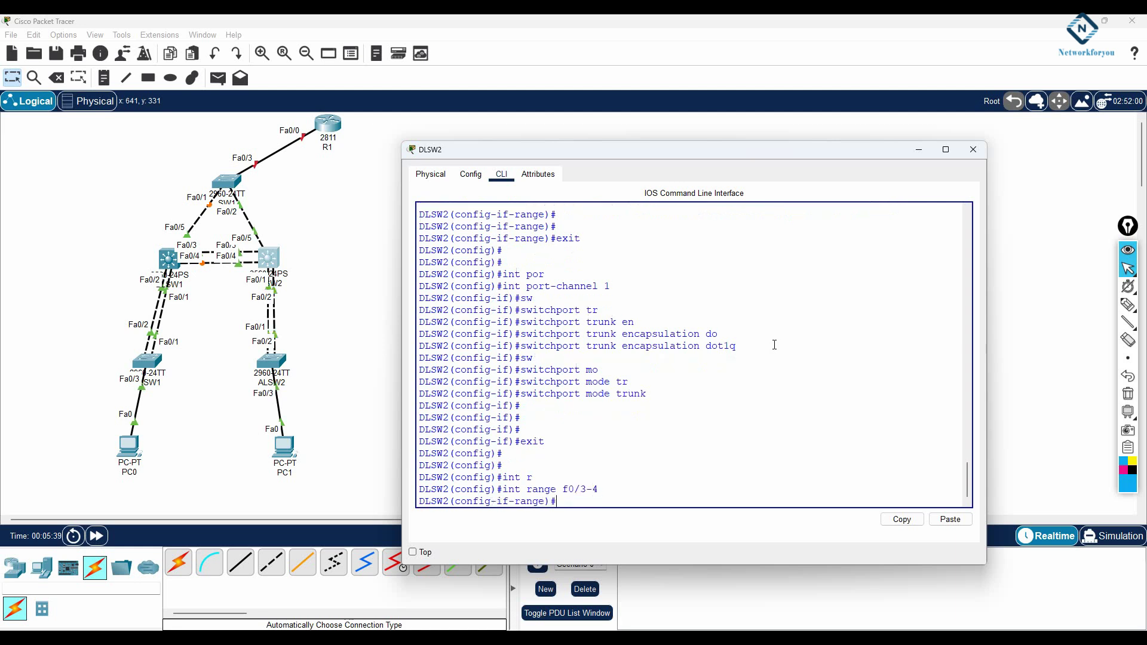
type("channel-gr")
key("Tab")
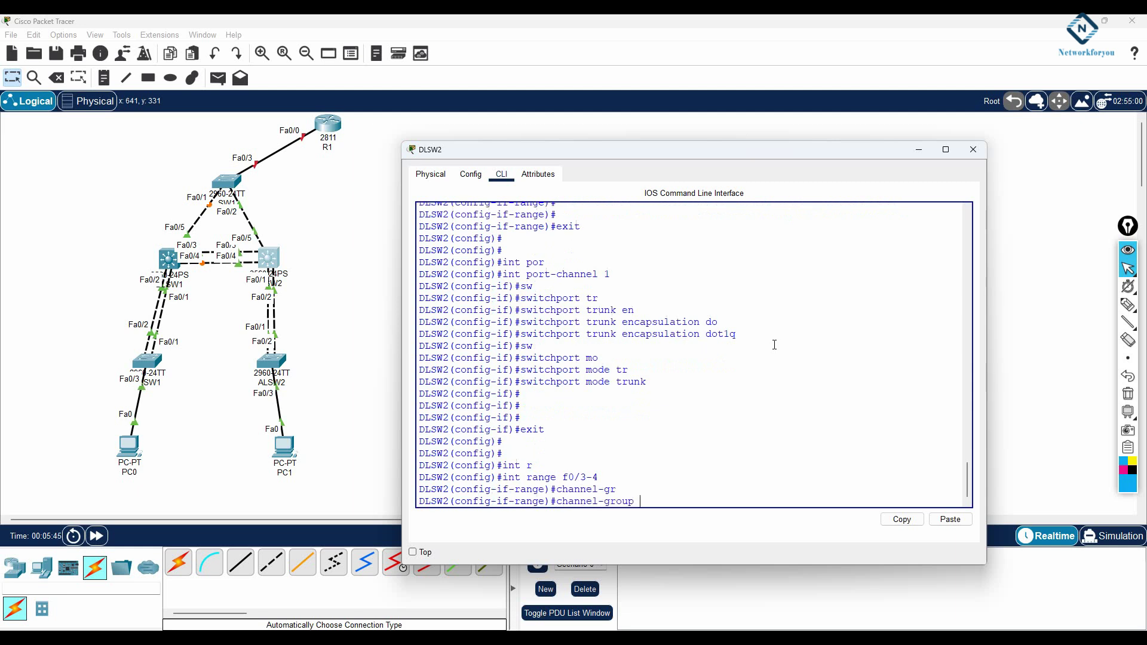
type("2 mod")
key("Tab")
type("ac")
key("Tab")
key("Return")
key("Return")
key("Return")
type("exit")
- Enter Port-channel 2 and set its trunk encapsulation to dot1q
key("Return")
key("Return")
key("Return")
type("int port")
key("Tab")
type("2")
key("Return")
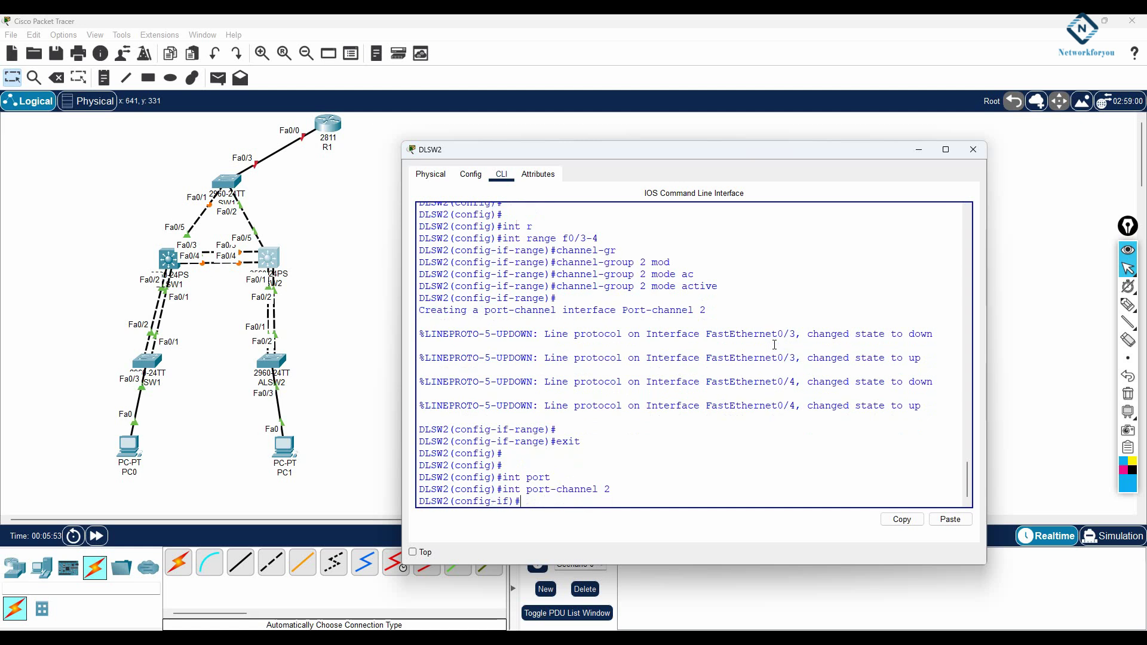
type("sw")
key("Tab")
type("tr")
key("Tab")
type("en")
key("Tab")
type("do")
key("Tab")
key("Return")
- Set Port-channel 2 to switchport mode trunk
type("s")
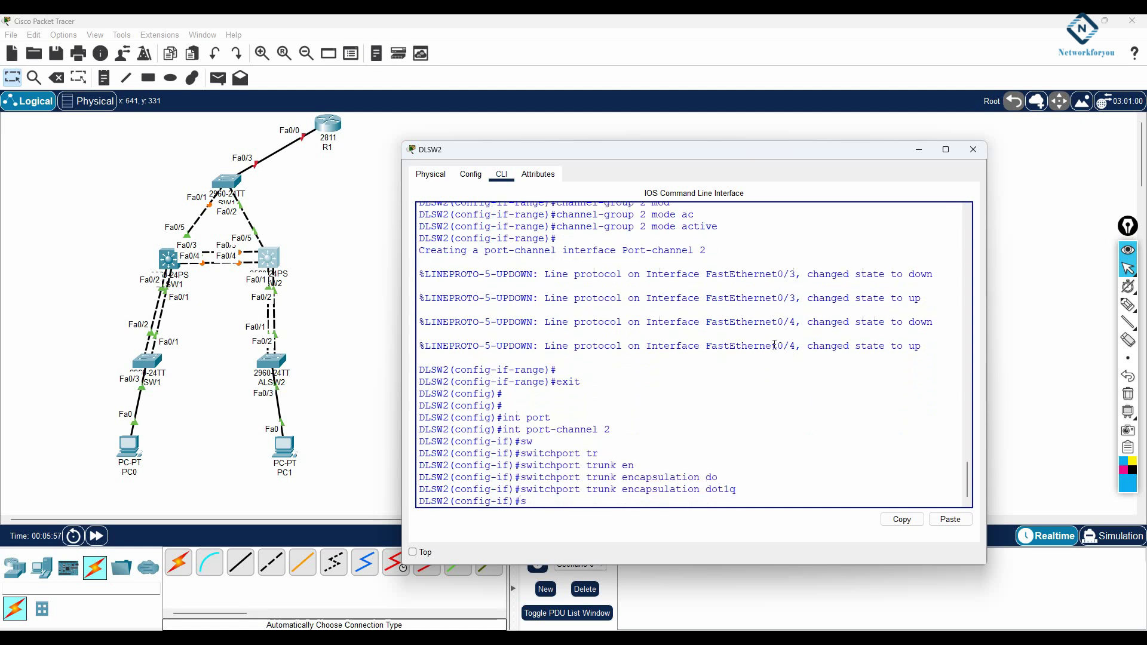
key("Tab")
type("w")
key("Tab")
type("mo")
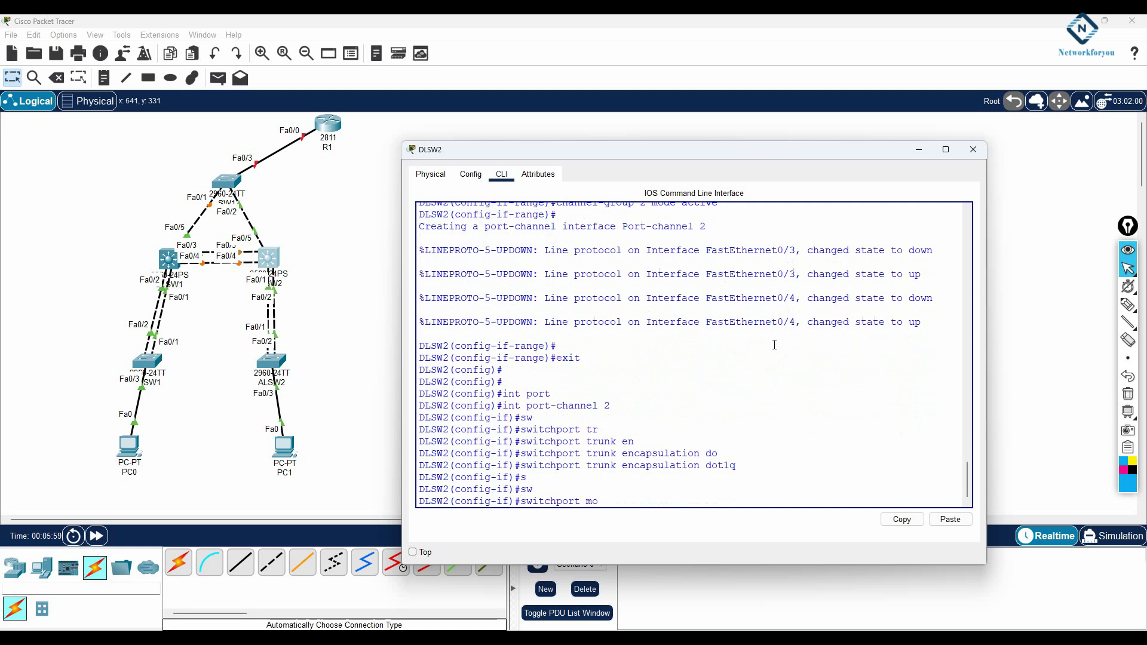
key("Tab")
type("tr")
key("Tab")
key("Return")
key("Return")
key("Return")
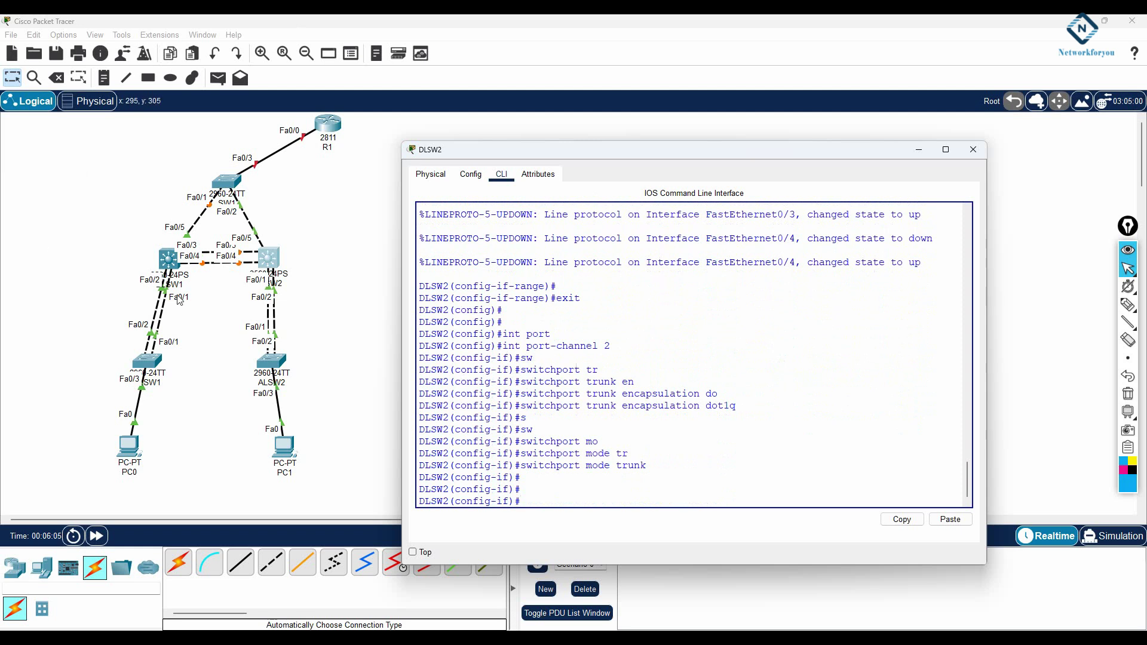
- On DLSW1's CLI, enter global configuration and select interfaces Fa0/3–Fa0/4
left_click(173, 263)
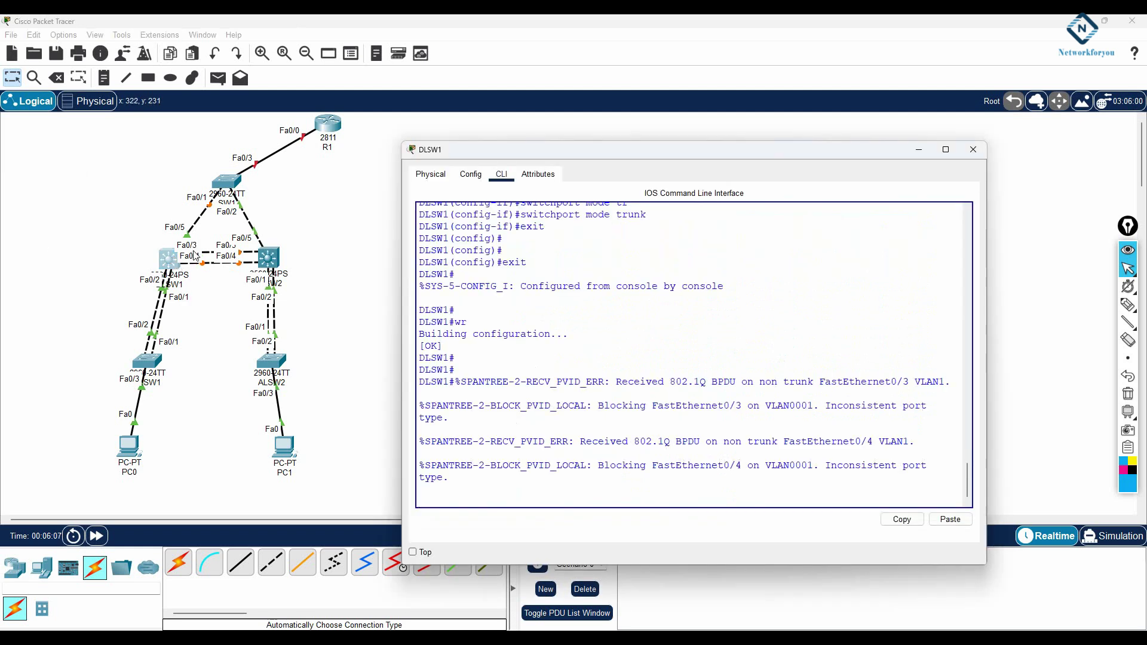
key("Return")
key("Return")
key("Return")
type("config t")
key("Return")
type("int r")
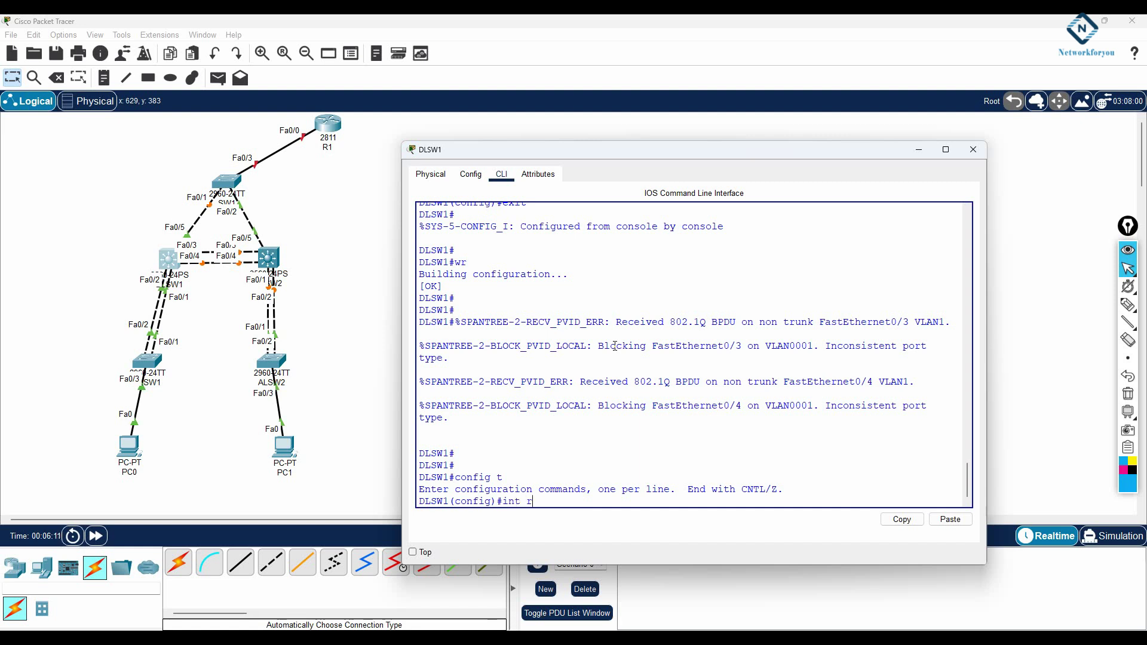
key("Tab")
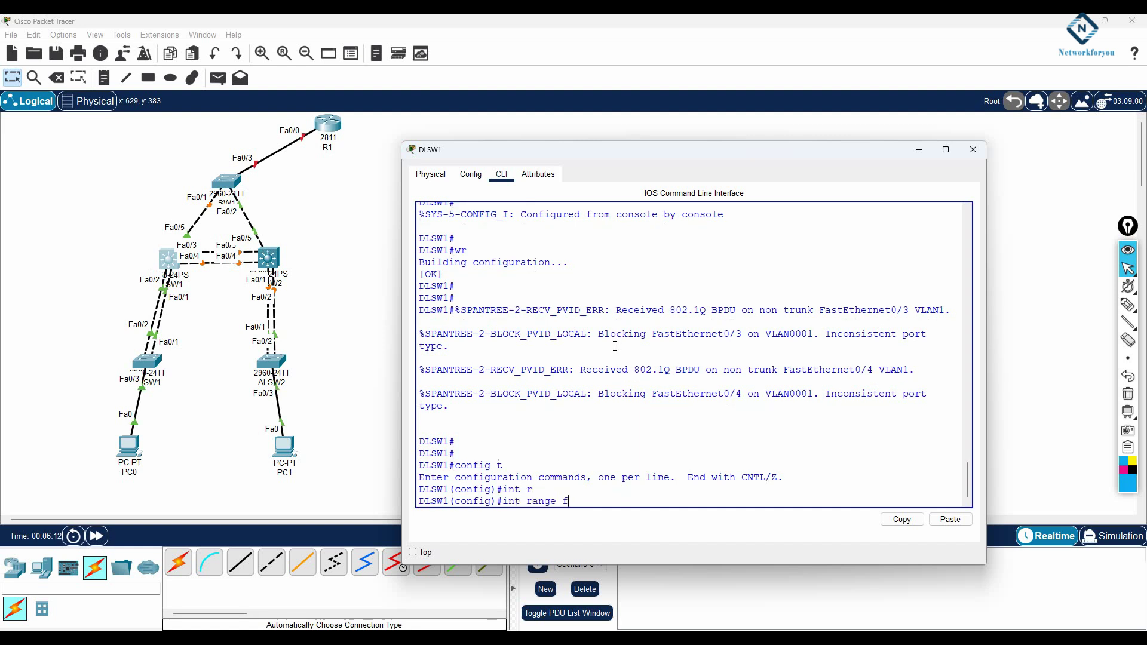
type("f0/3-4")
key("Return")
- Bundle DLSW1's Fa0/3–Fa0/4 into LACP channel-group 3 in active mode
type("cha")
key("Tab")
type("nn")
key("Tab")
key("BackSpace")
key("BackSpace")
type("annel-gr")
key("Tab")
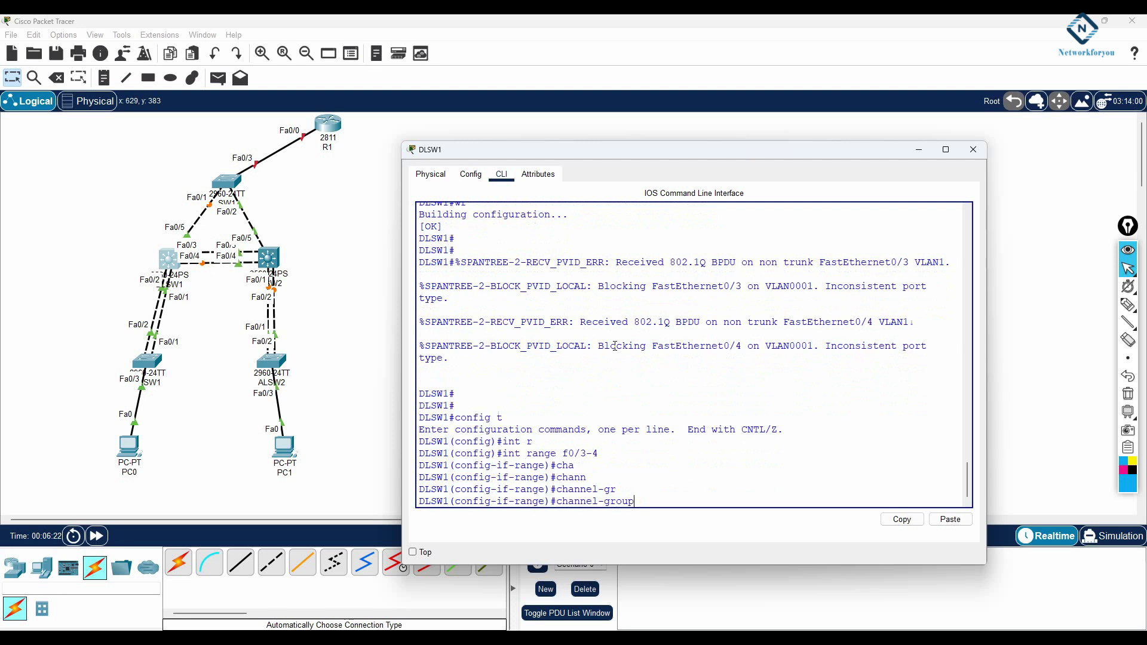
type("mo")
key("Tab")
type("ac")
key("Tab")
key("Return")
type("exi")
key("Return")
key("Return")
key("Return")
key("Return")
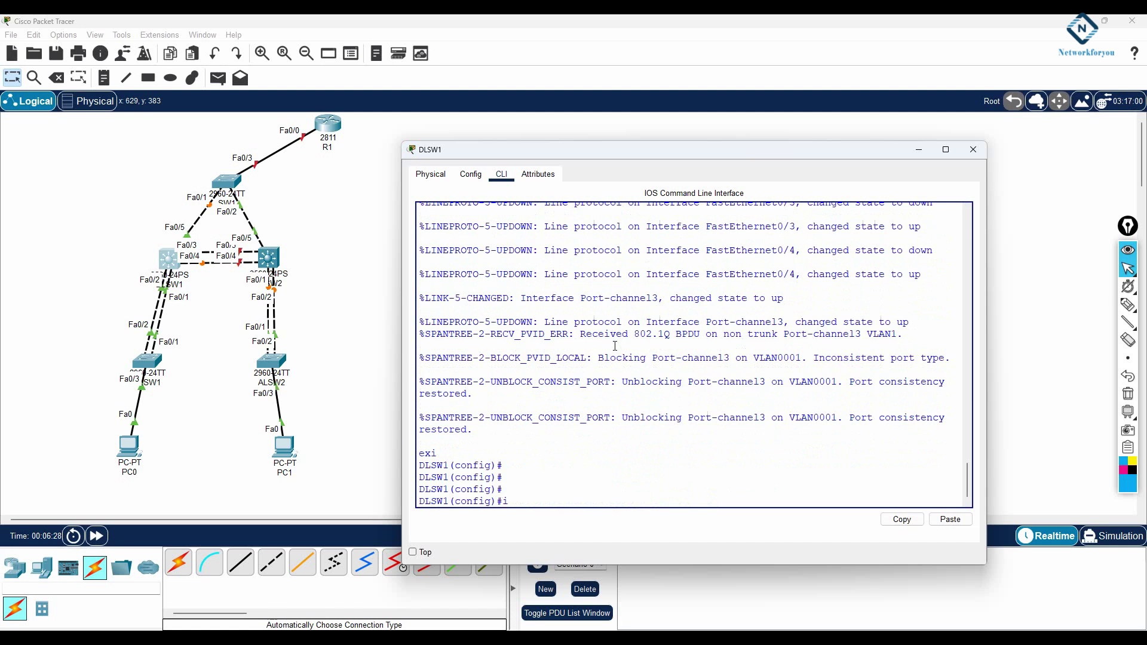
- Enter Port-channel 3 and set its trunk encapsulation to dot1q
type("int por")
key("Tab")
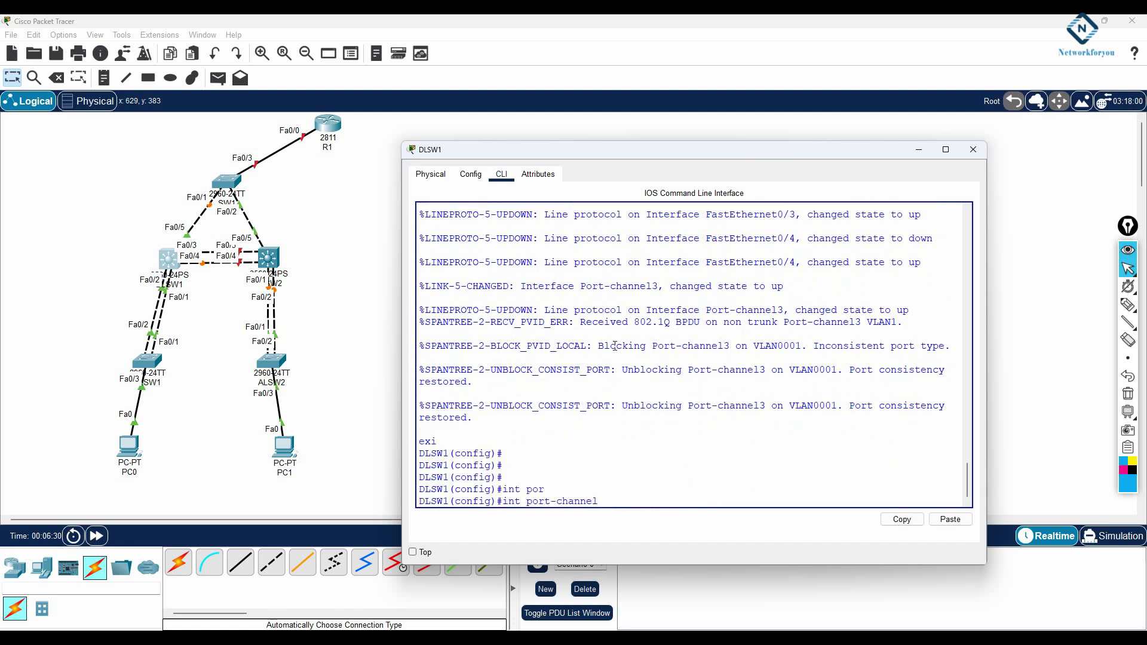
type("3")
key("Return")
type("switchport t")
key("Tab")
type("tr")
key("Tab")
type("en")
key("Tab")
type("do")
key("Tab")
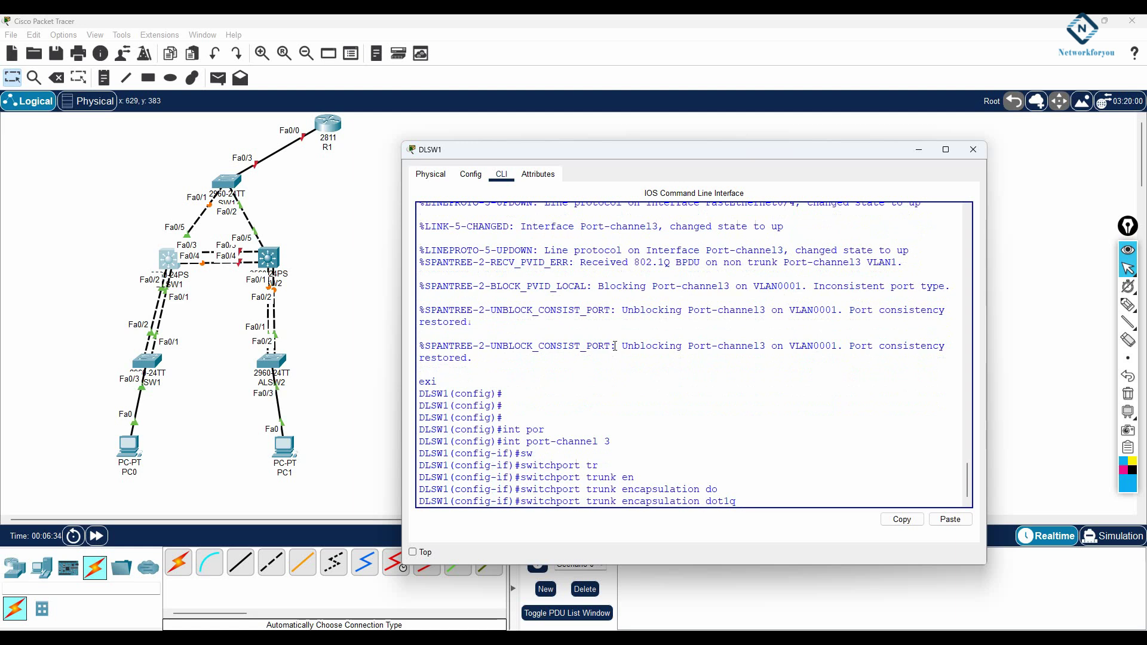
key("Return")
- Set Port-channel 3 to switchport mode trunk
type("sw")
key("Tab")
type("mo")
key("Tab")
type("tr")
key("Tab")
key("Return")
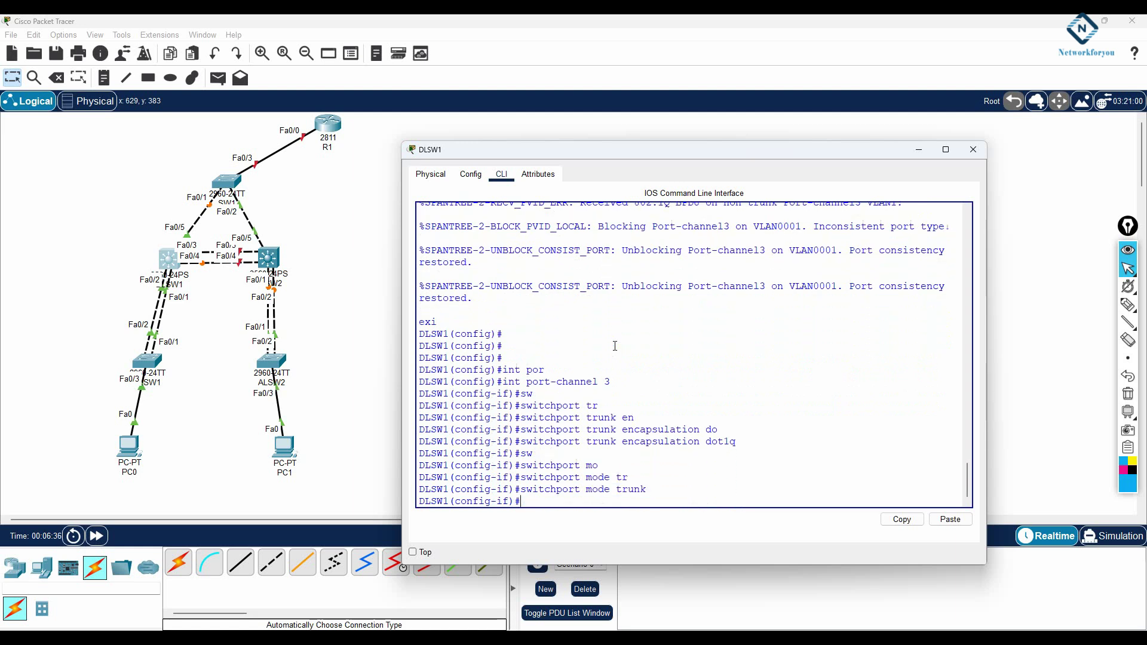
key("Return")
- Exit configuration mode and save DLSW1's configuration with wr
type("exit")
key("Return")
key("Return")
type("e")
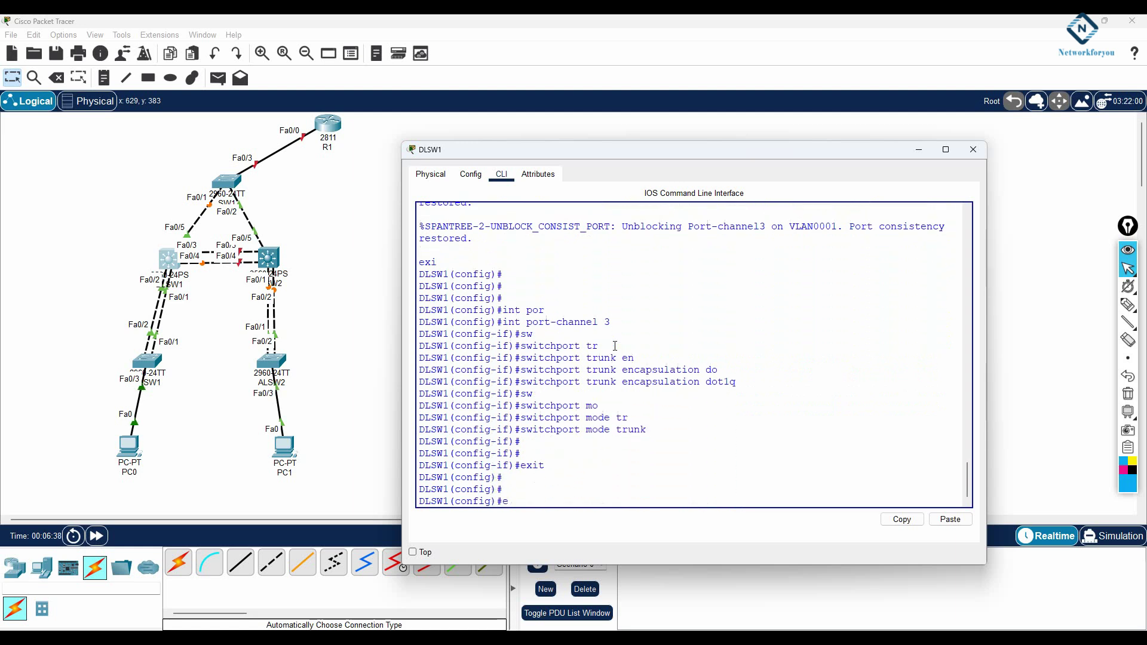
type("xit")
key("Return")
key("Return")
key("Return")
type("wr")
key("Return")
key("Return")
key("Return")
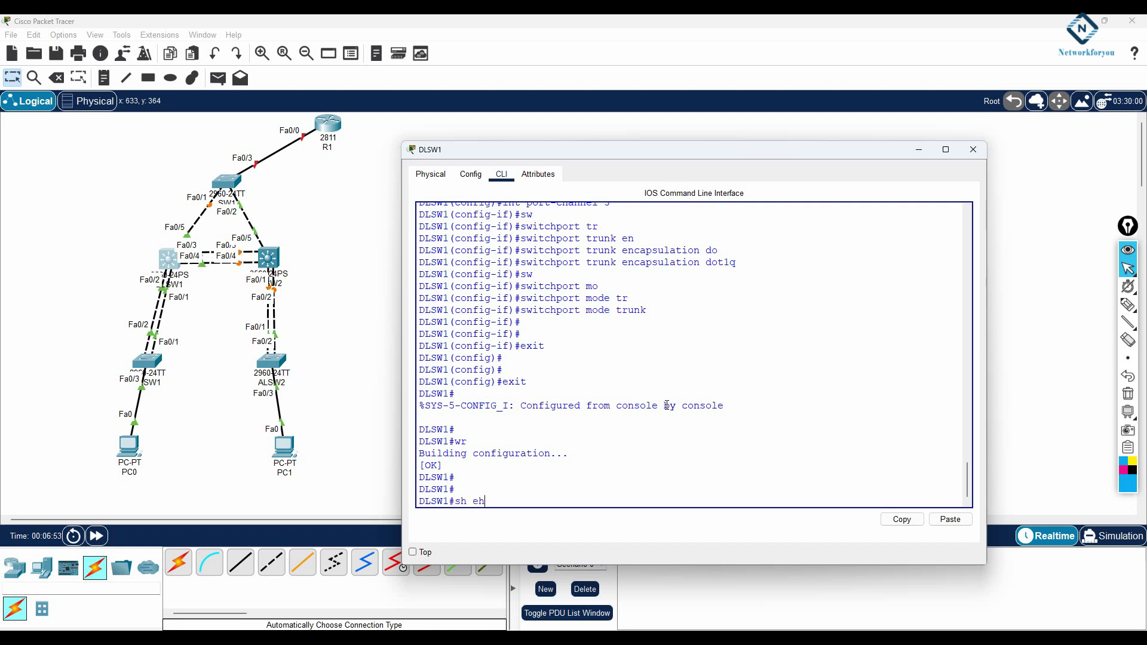
- Run show etherchannel summary on DLSW1 to list Po1 and Po3
type("er")
key("Tab")
type("s")
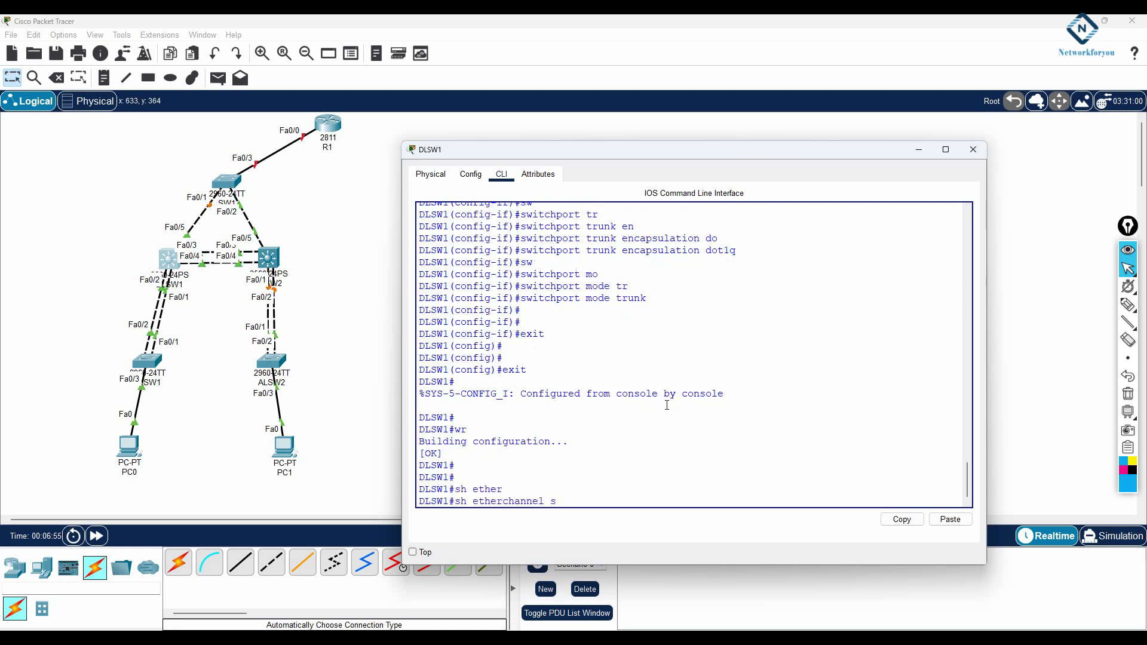
type("u")
key("Tab")
key("Return")
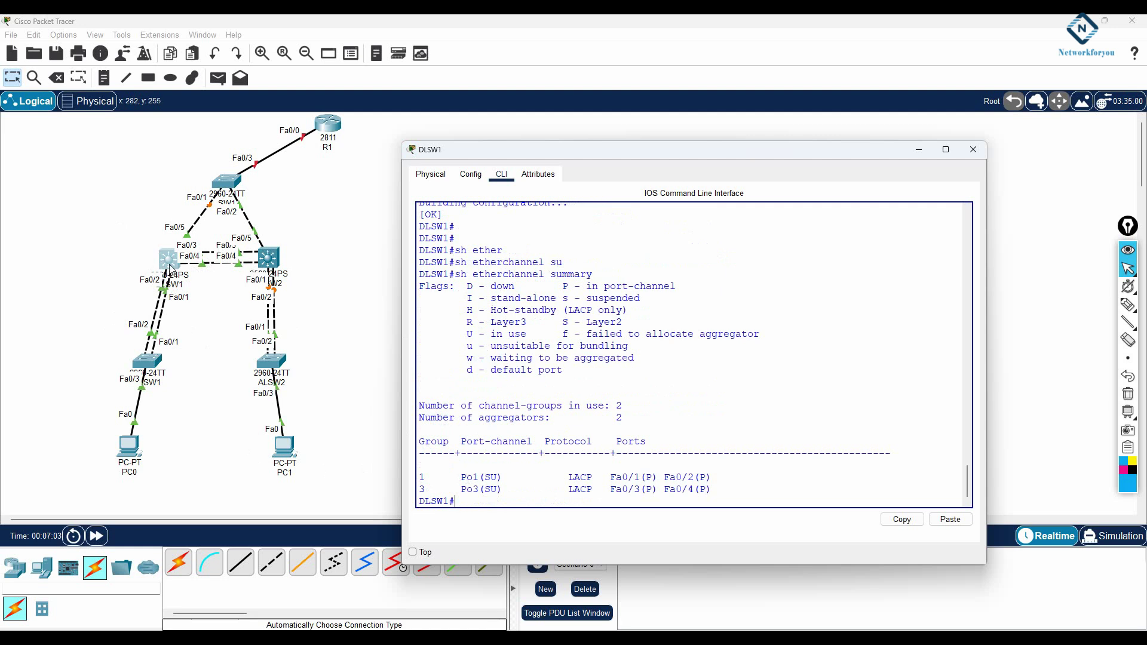
- Highlight Po1's S and U flags and the LACP protocol in DLSW1's summary
left_click_drag(492, 478, 485, 479)
left_click_drag(626, 322, 552, 332)
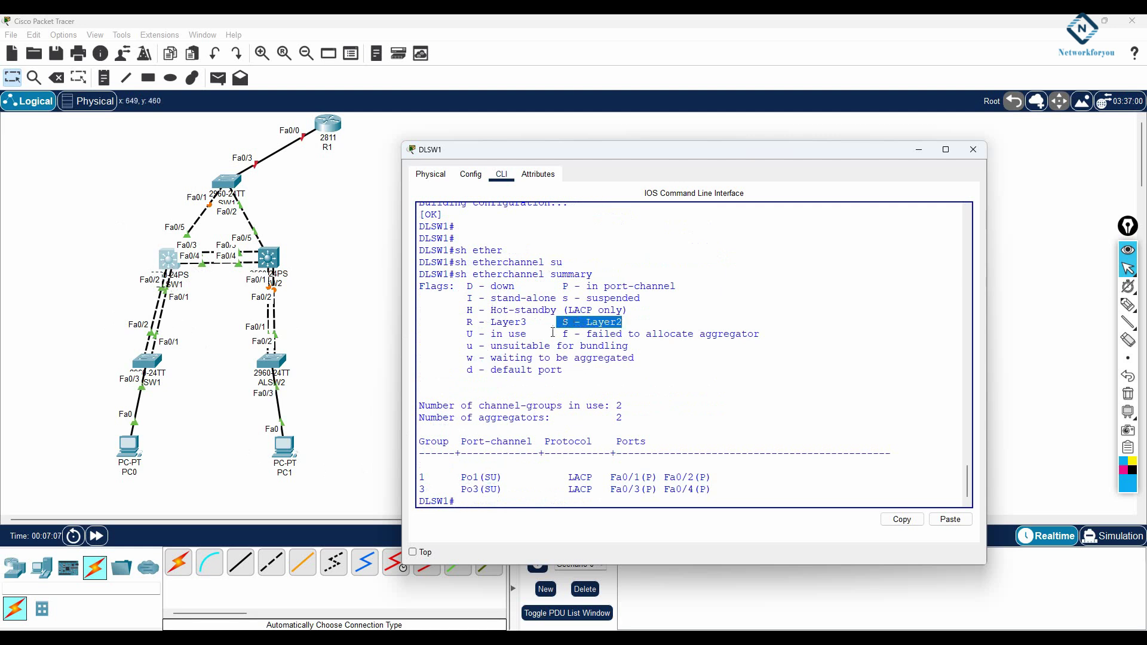
left_click_drag(502, 479, 485, 478)
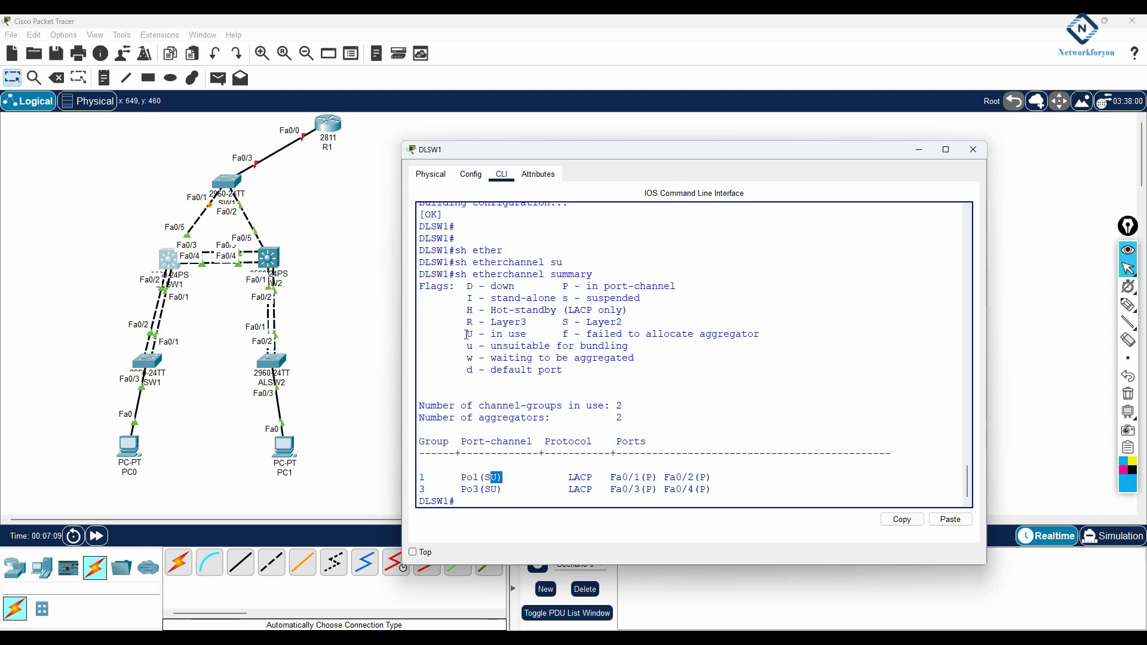
left_click_drag(467, 333, 531, 331)
mouse_move(594, 477)
left_mouse_down()
mouse_move(570, 476)
mouse_move(586, 489)
mouse_move(575, 489)
left_mouse_up()
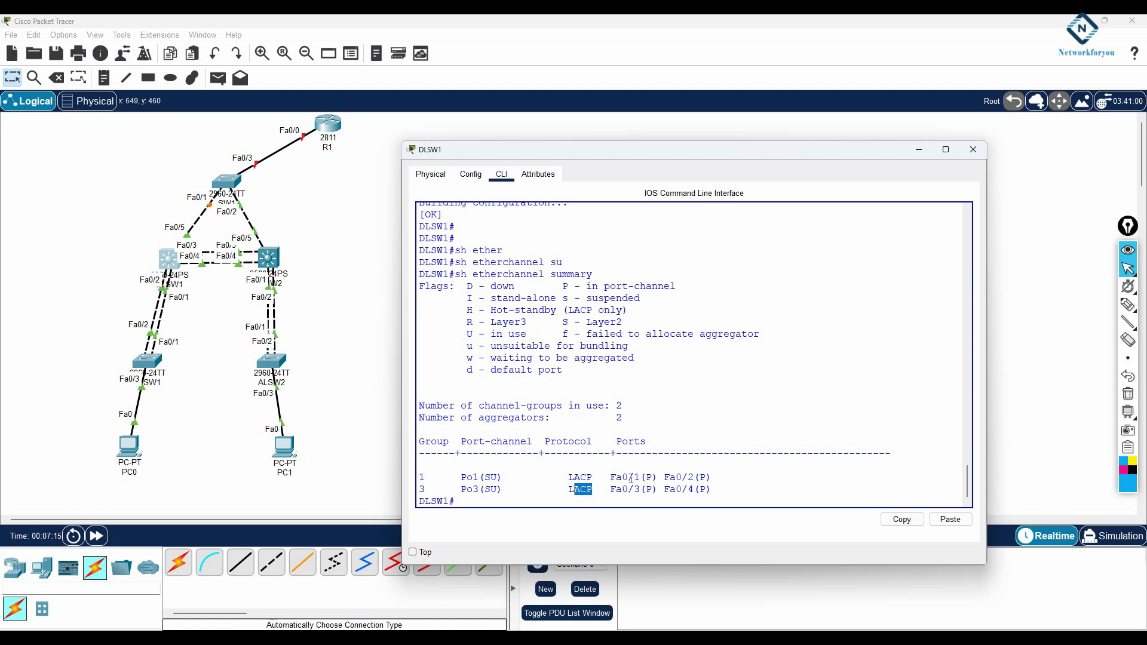
- Highlight the member ports of Po1 and Po3 and the P flag, then switch to DLSW2's CLI
left_click_drag(716, 478, 607, 477)
left_click_drag(716, 490, 608, 490)
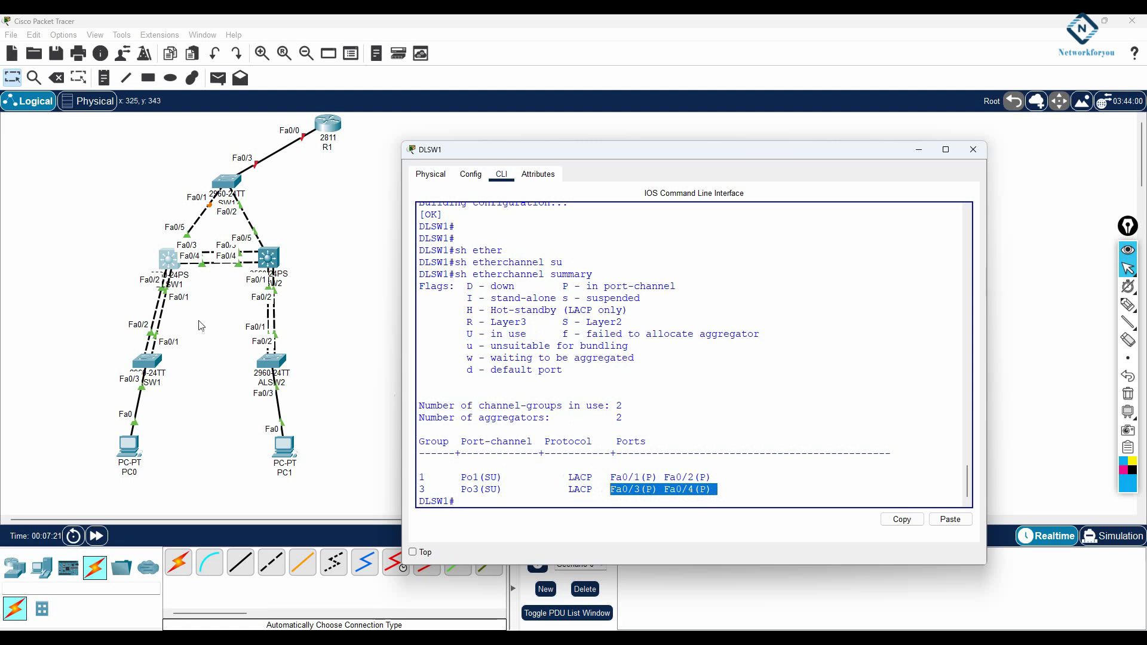
left_click(648, 476)
left_click_drag(564, 288, 681, 292)
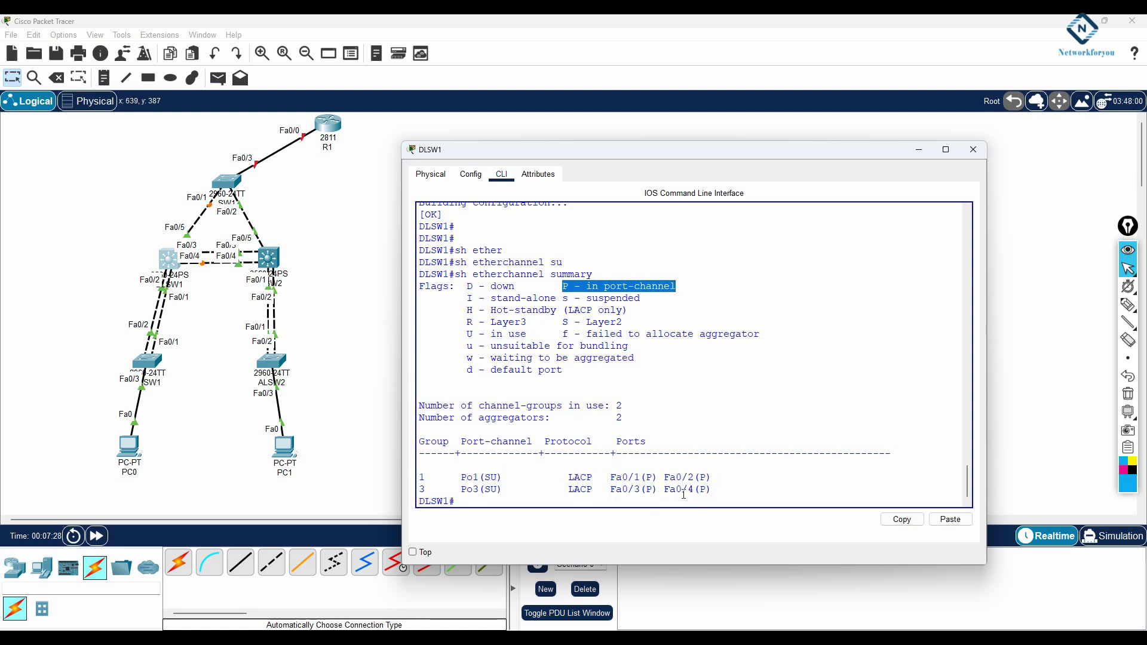
left_click(267, 257)
- Exit Port-channel 2 and configuration mode on DLSW2
left_click(726, 328)
key("Return")
key("Return")
key("Return")
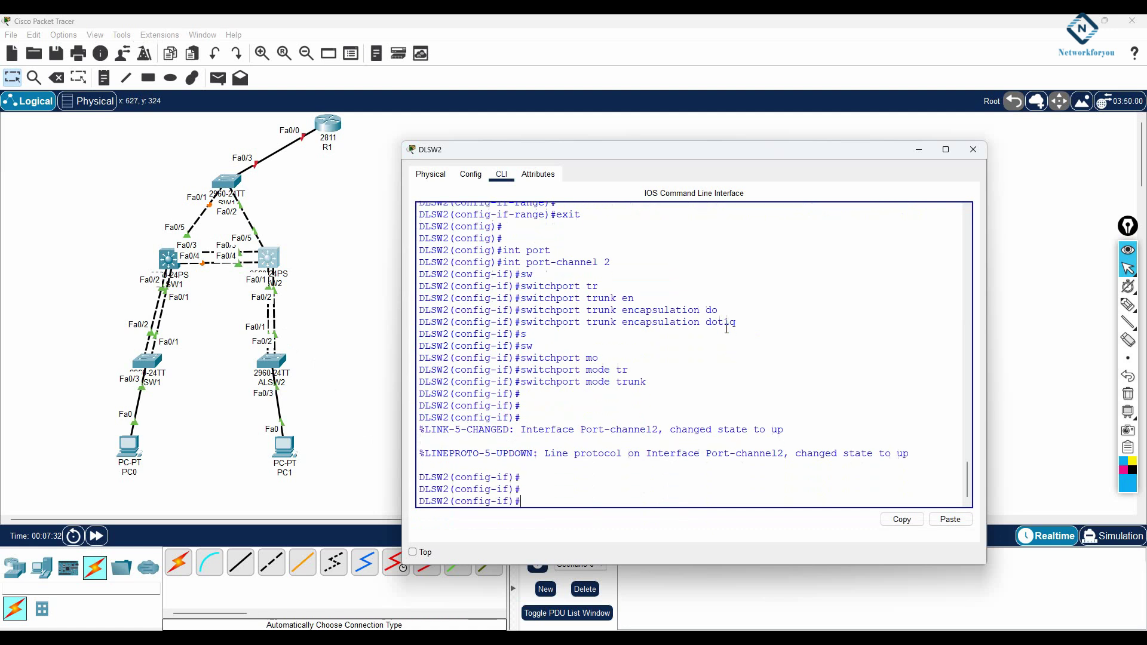
type("exit")
key("Return")
key("Return")
key("Return")
key("Return")
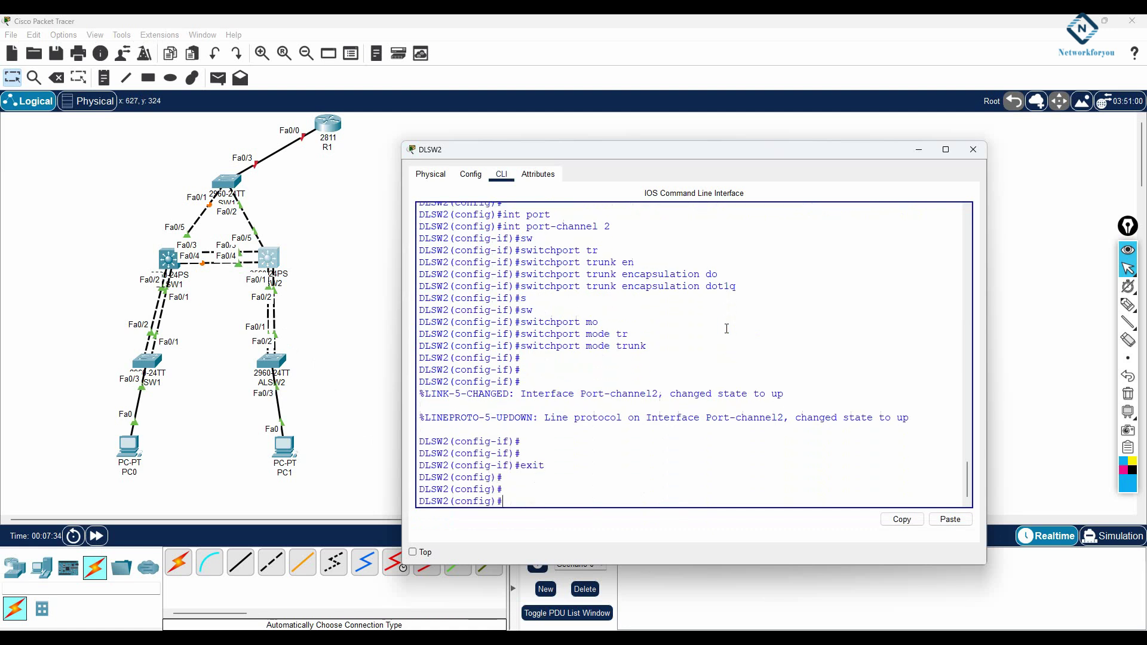
type("sh e")
key("BackSpace")
key("BackSpace")
key("BackSpace")
key("BackSpace")
type("exit")
key("Return")
- Run show etherchannel summary on DLSW2 to list Po1 and Po2
key("Return")
key("Return")
type("sh eth")
key("Tab")
type("c")
key("BackSpace")
type("su")
key("Tab")
key("Return")
key("Return")
key("Return")
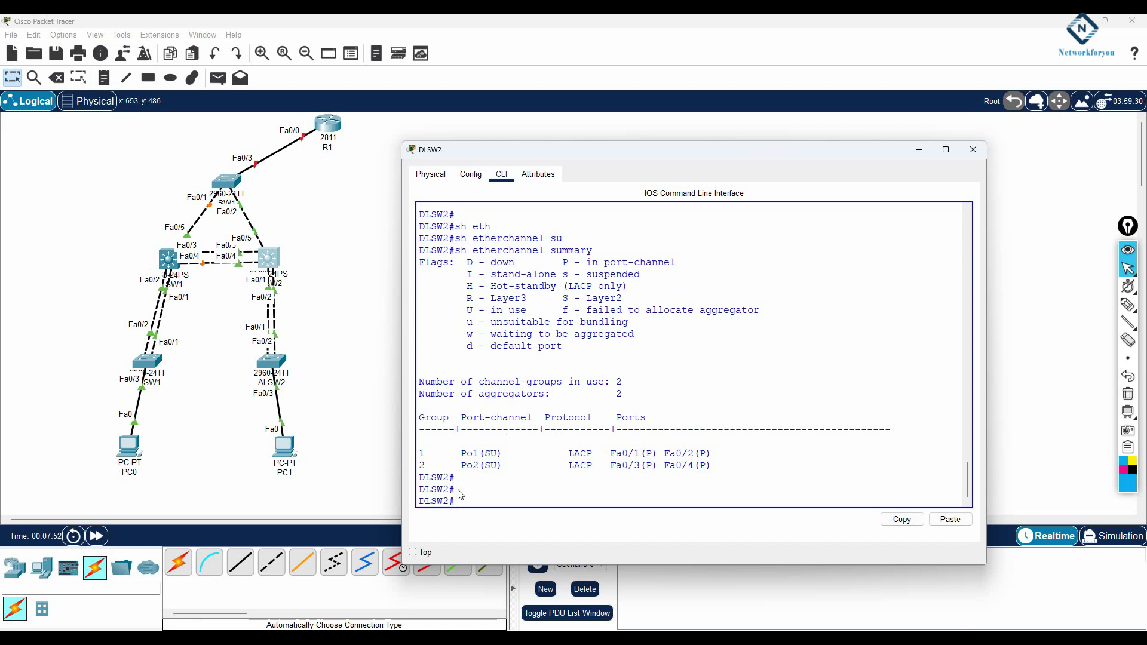
- Fast-forward simulation time and confirm Po2 on DLSW2 shows SU status
left_click(97, 535)
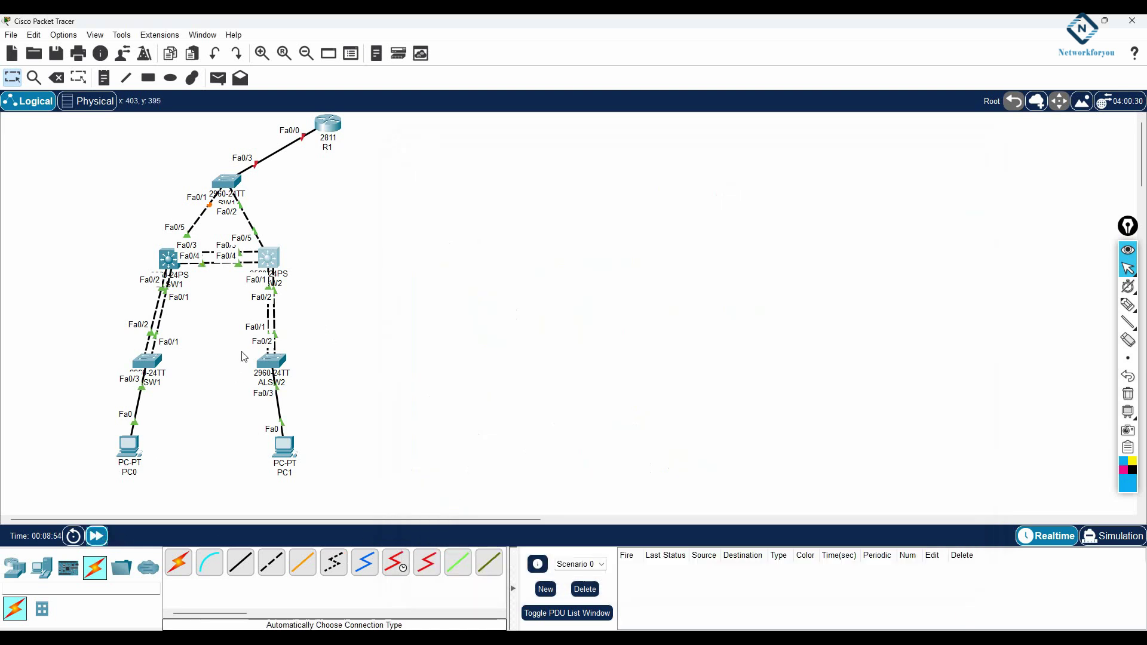
left_click(275, 260)
left_click_drag(508, 465, 458, 466)
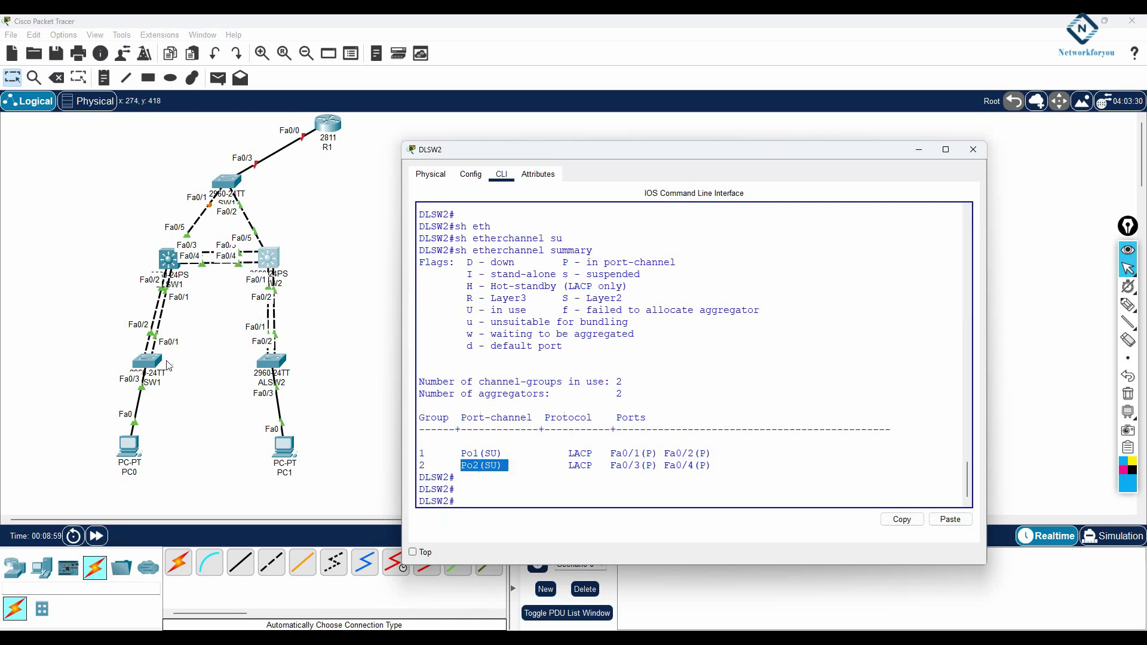
- Cable ALSW1 Fa0/4 to DLSW2 Fa0/6 using the automatic connection type
left_click(178, 562)
left_click(147, 361)
left_click(268, 258)
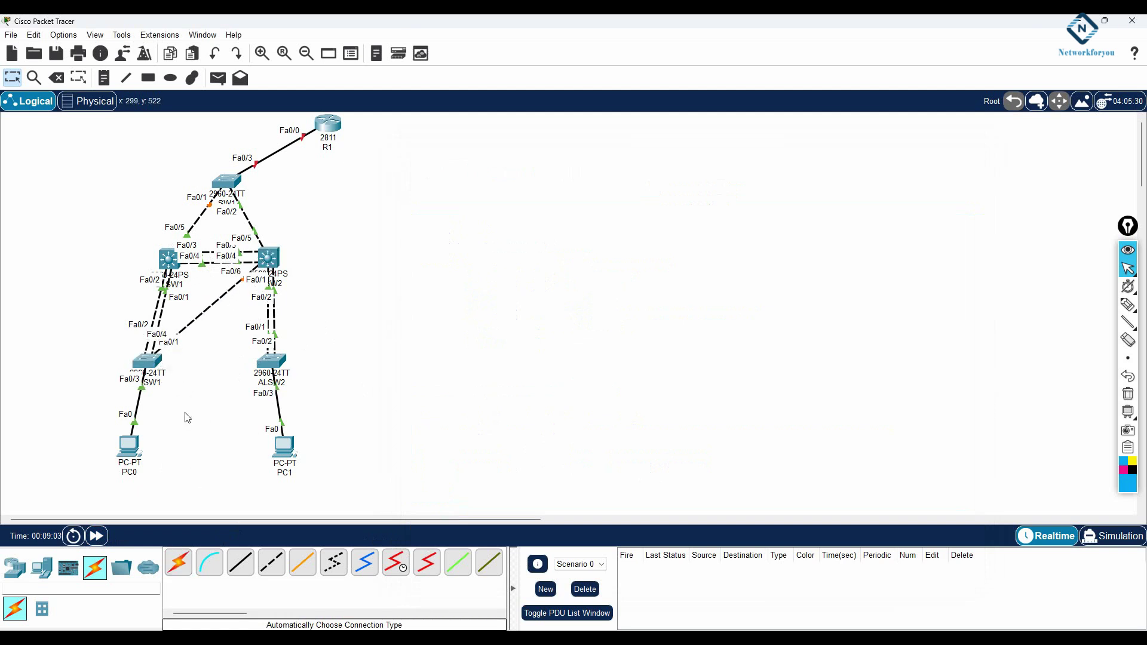
left_click(178, 562)
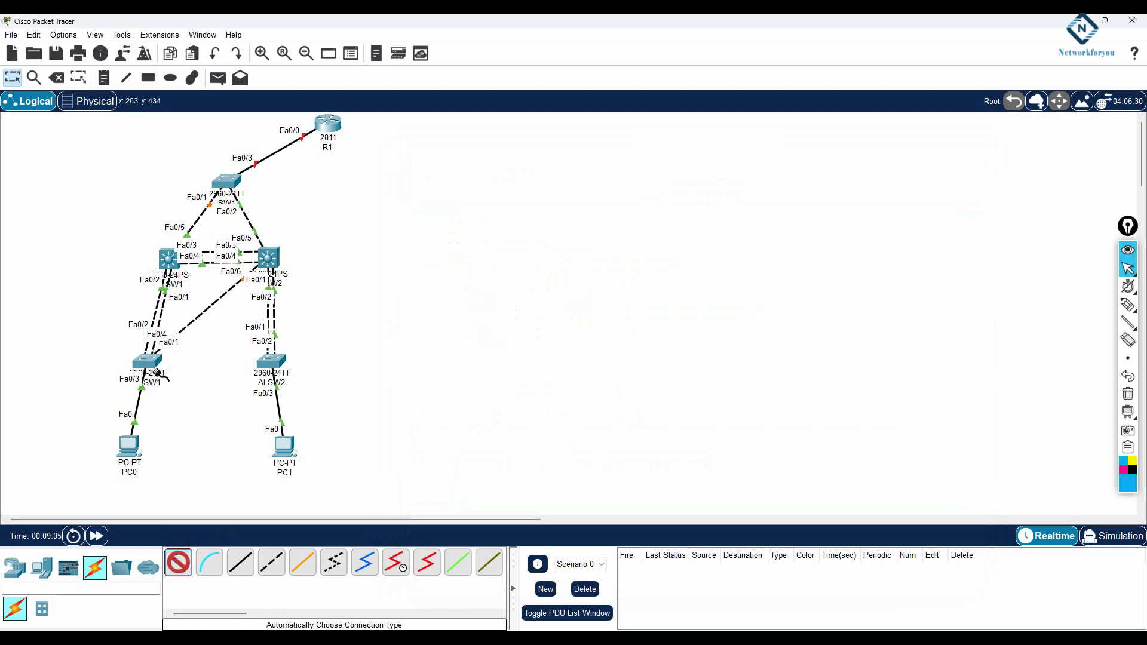